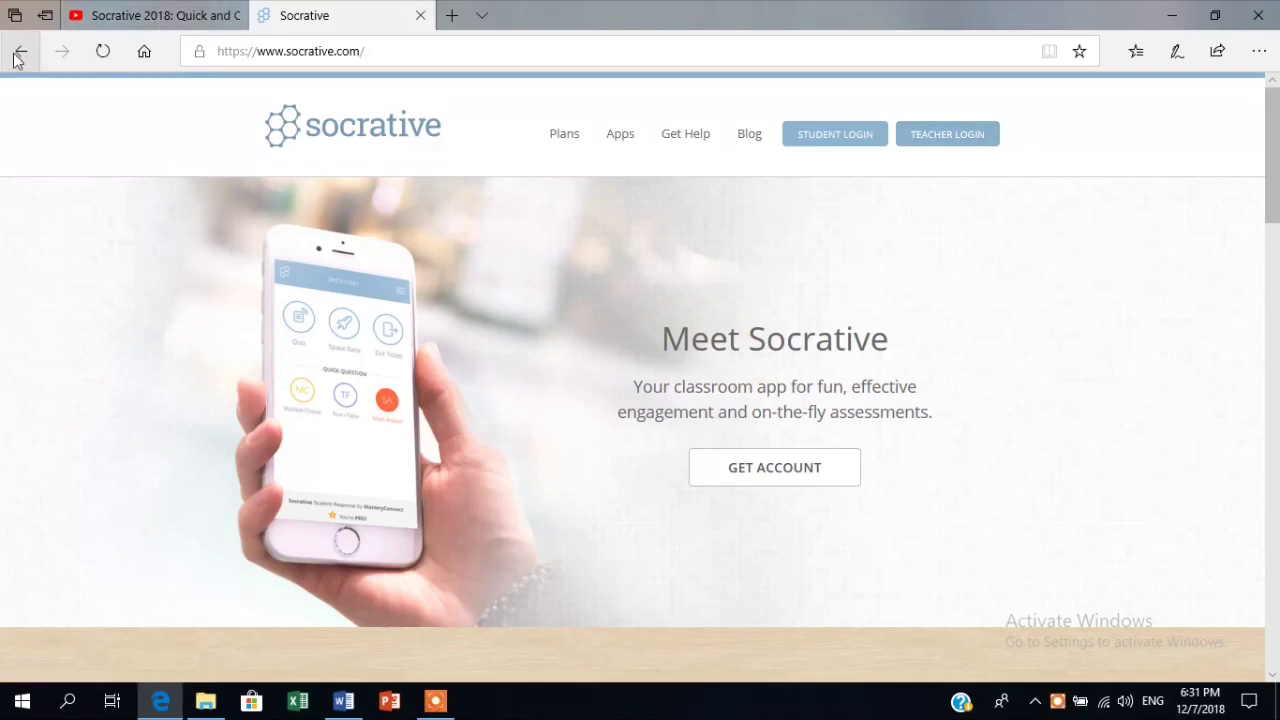
Go back to the Bing results for 'socrative', then forward again to socrative.com.
click(19, 53)
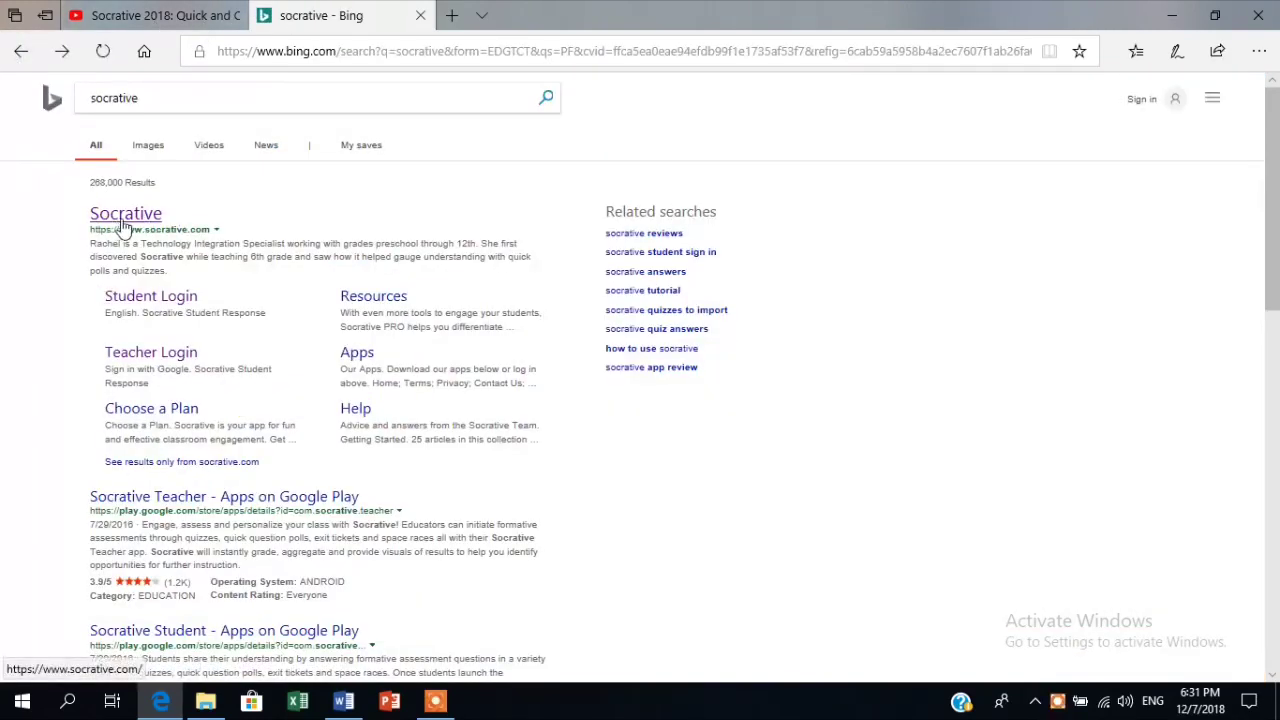
click(66, 56)
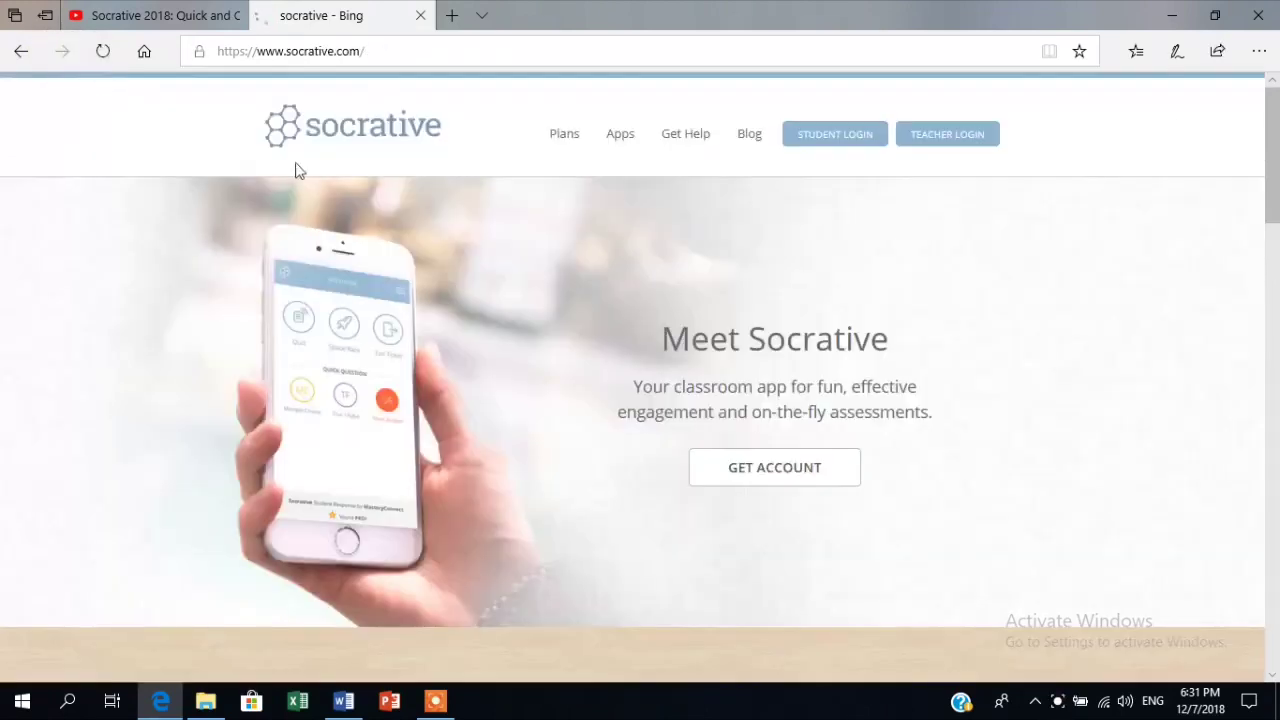
Sign in through Teacher Login and reach the teacher Launch dashboard.
click(940, 145)
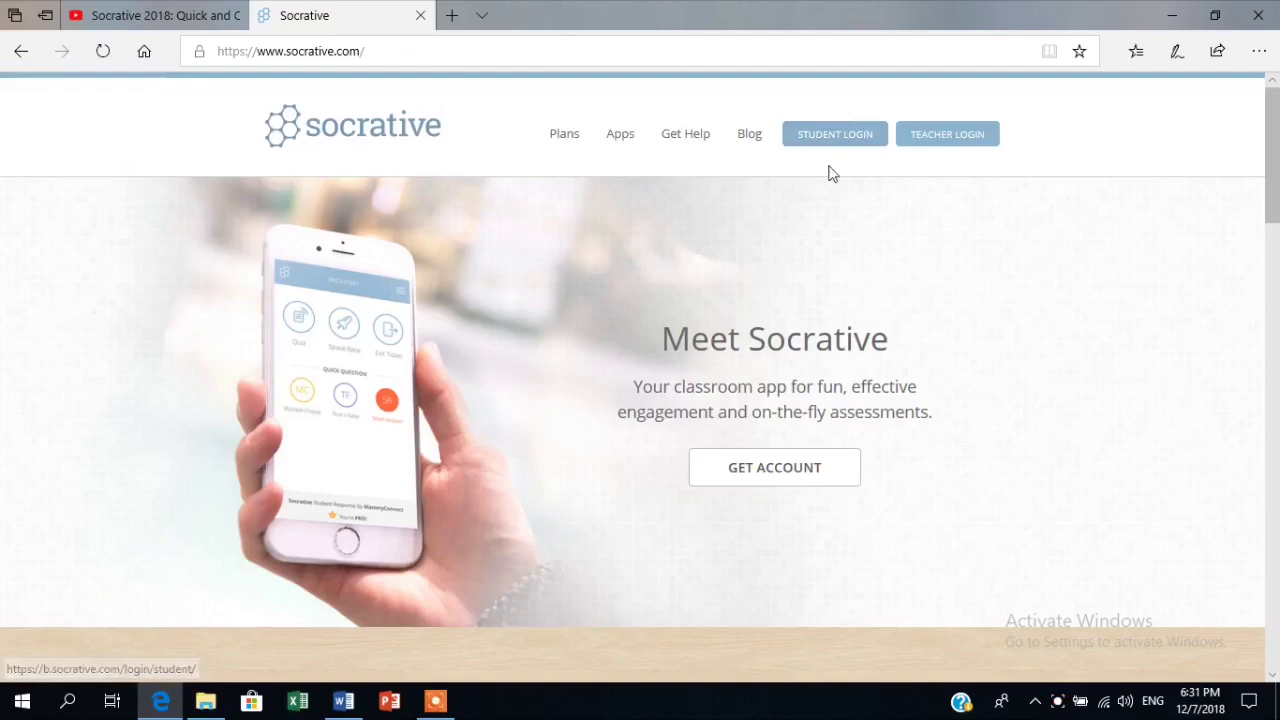
click(925, 152)
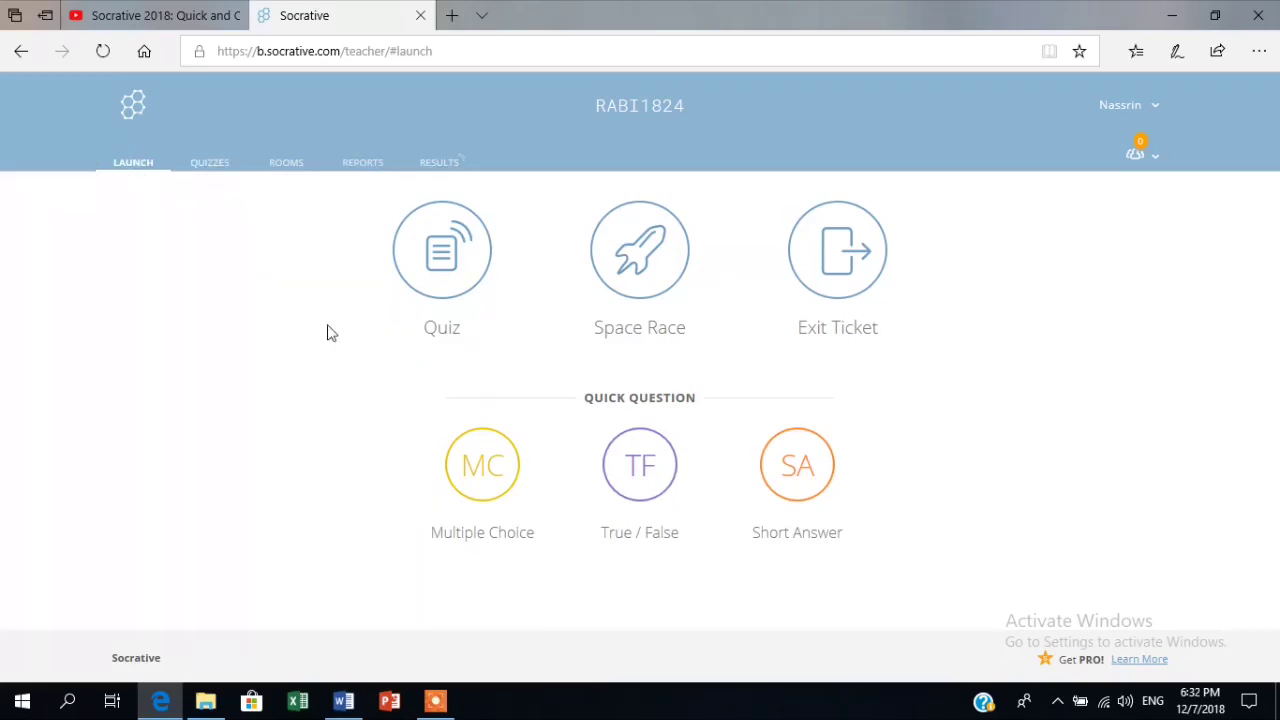
click(212, 164)
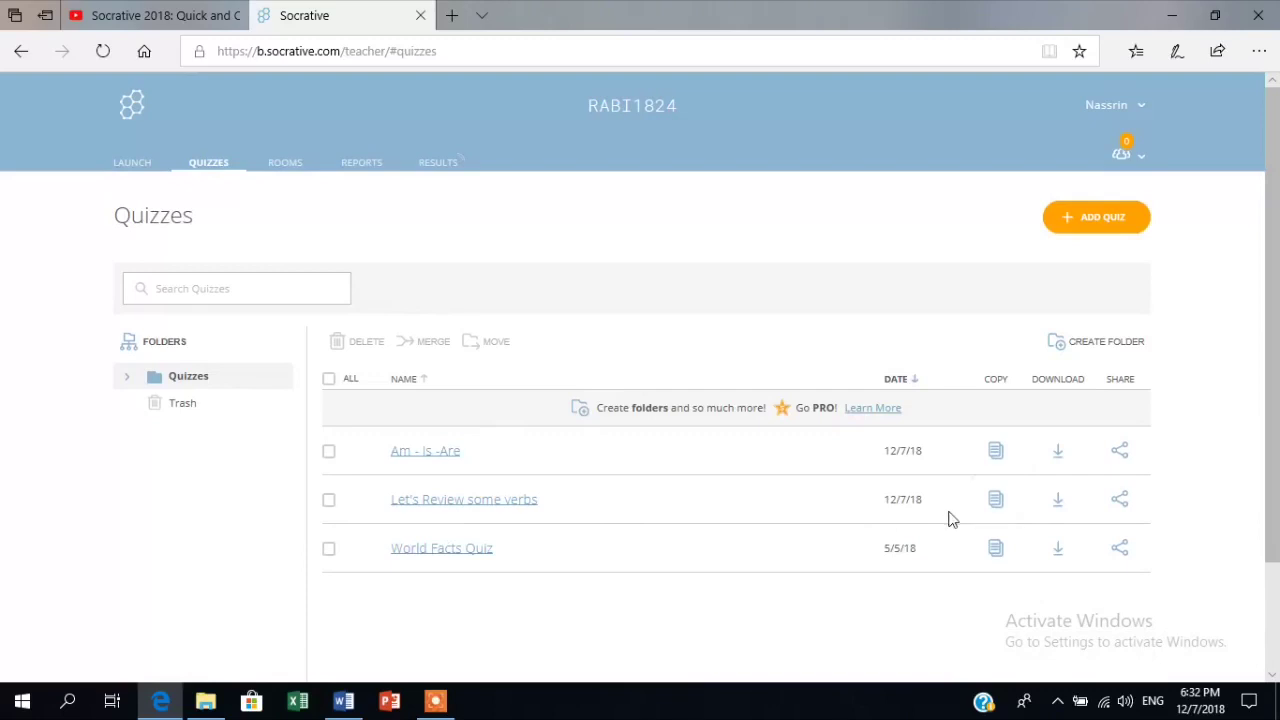
click(134, 164)
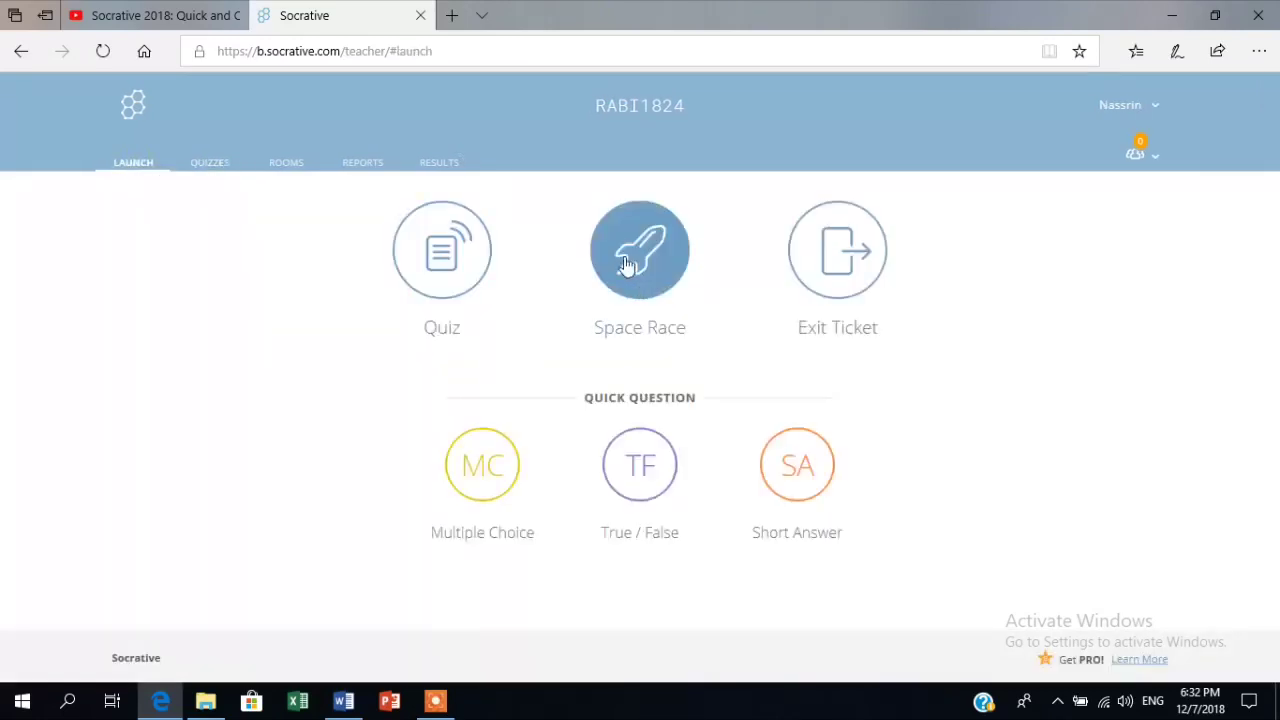
Stop the running activity, pick the 'Let's Review some verbs' quiz and browse its delivery methods.
click(438, 242)
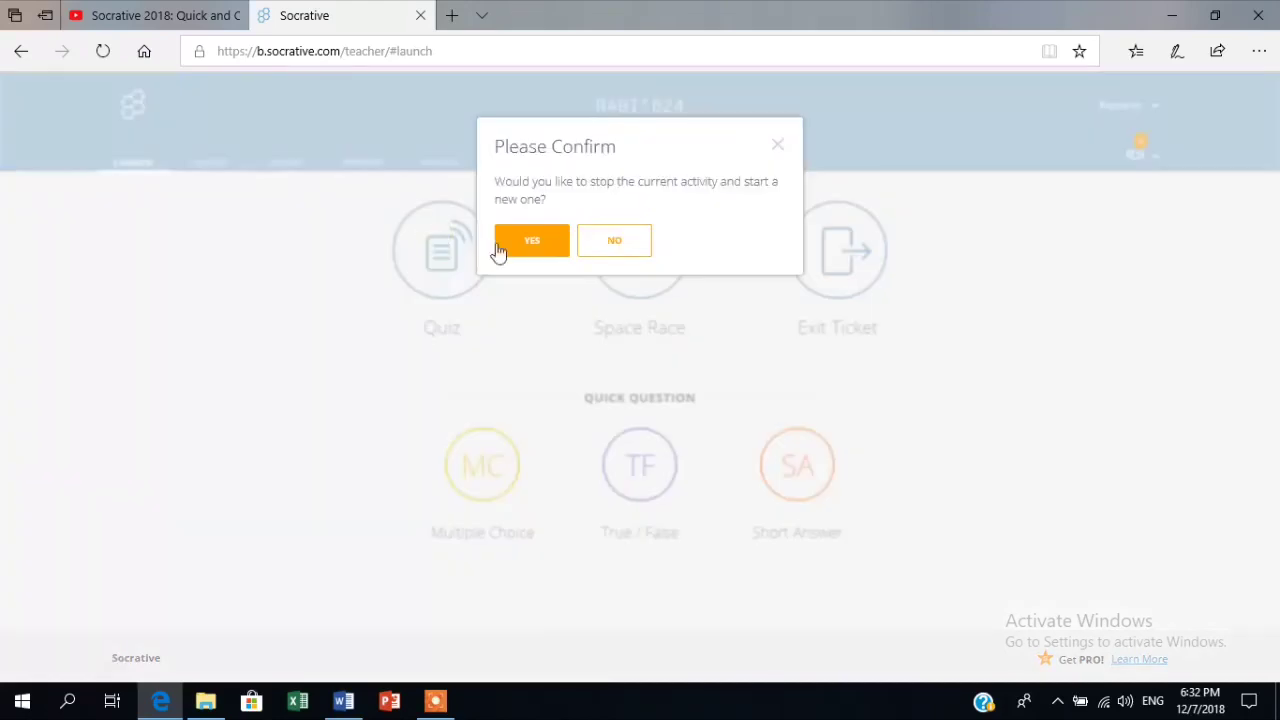
click(552, 248)
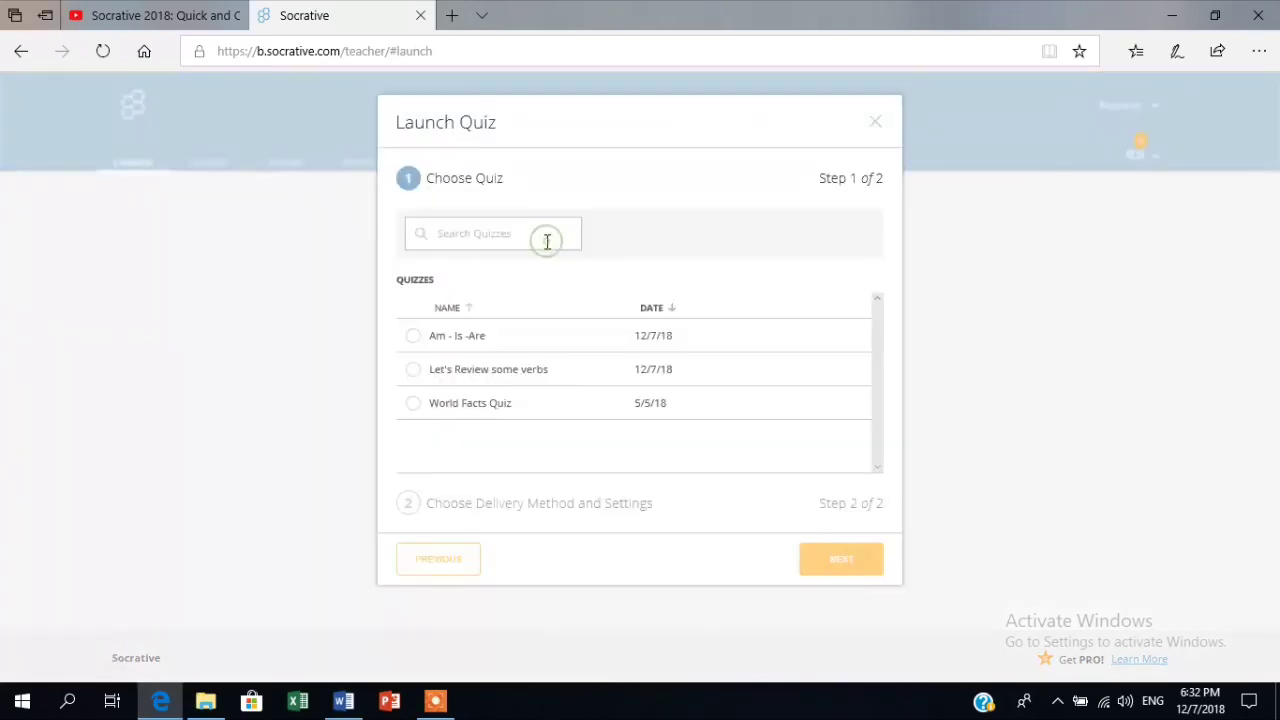
click(413, 337)
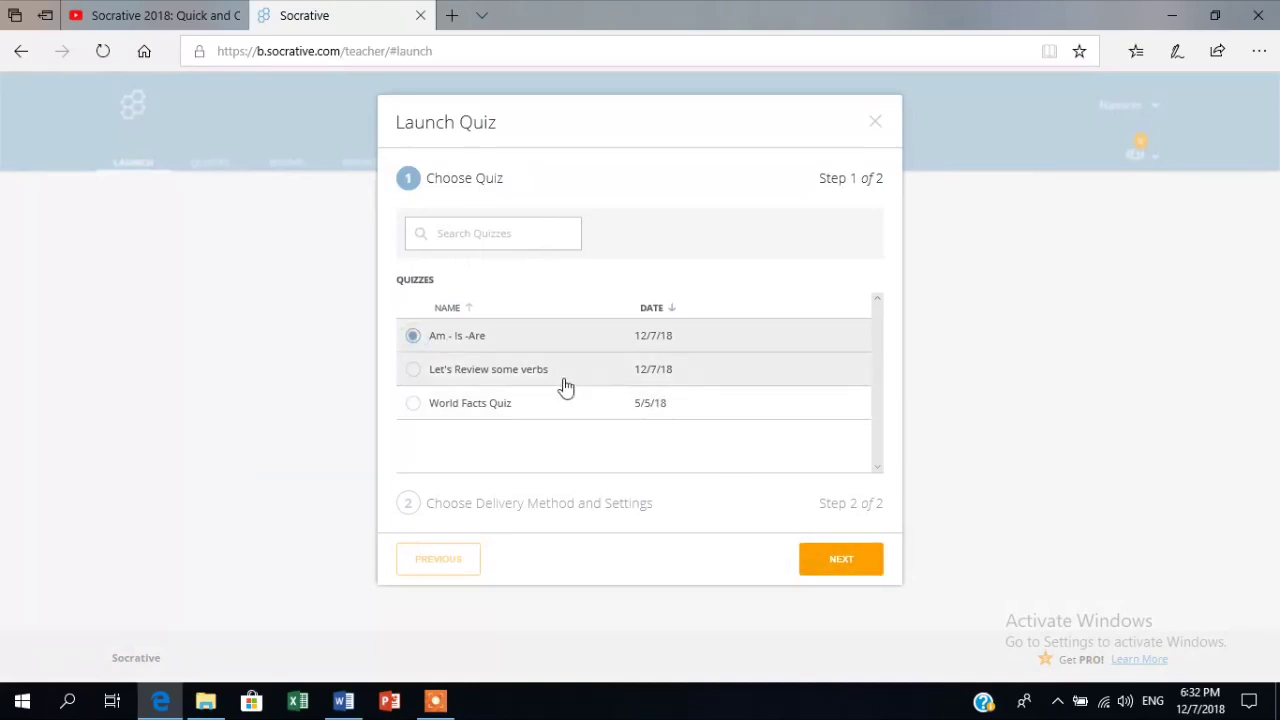
click(412, 370)
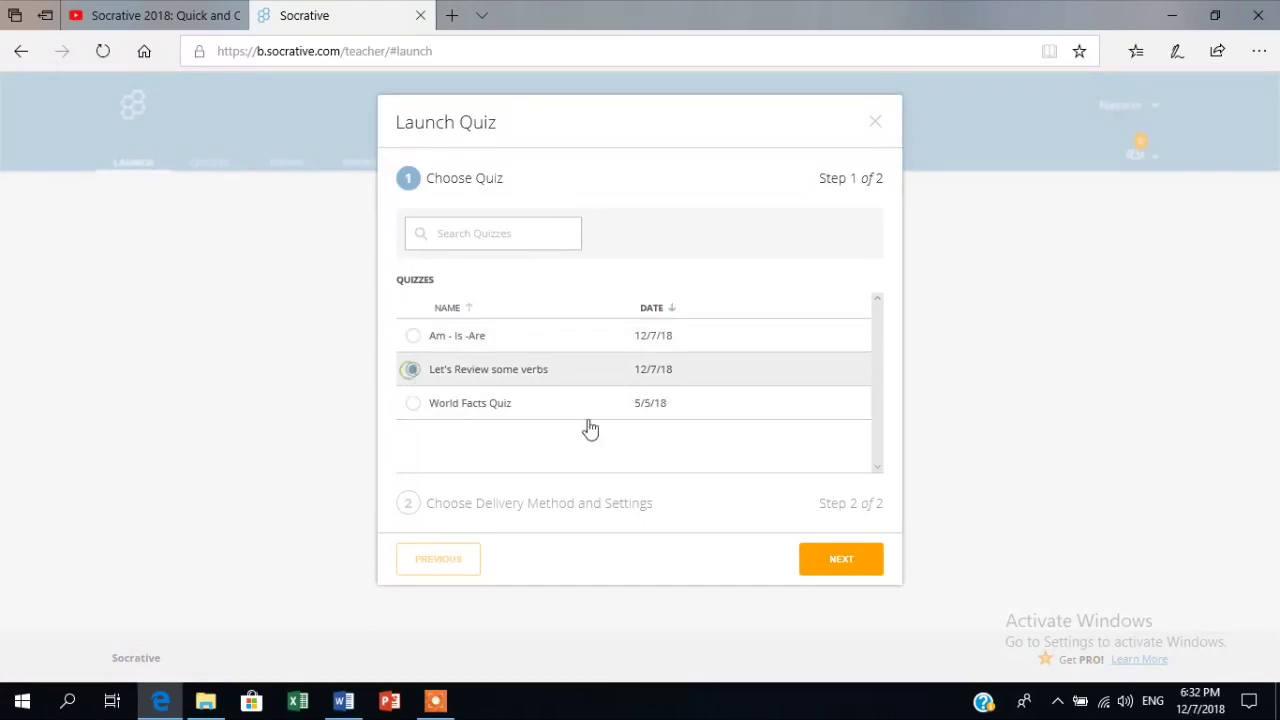
click(838, 564)
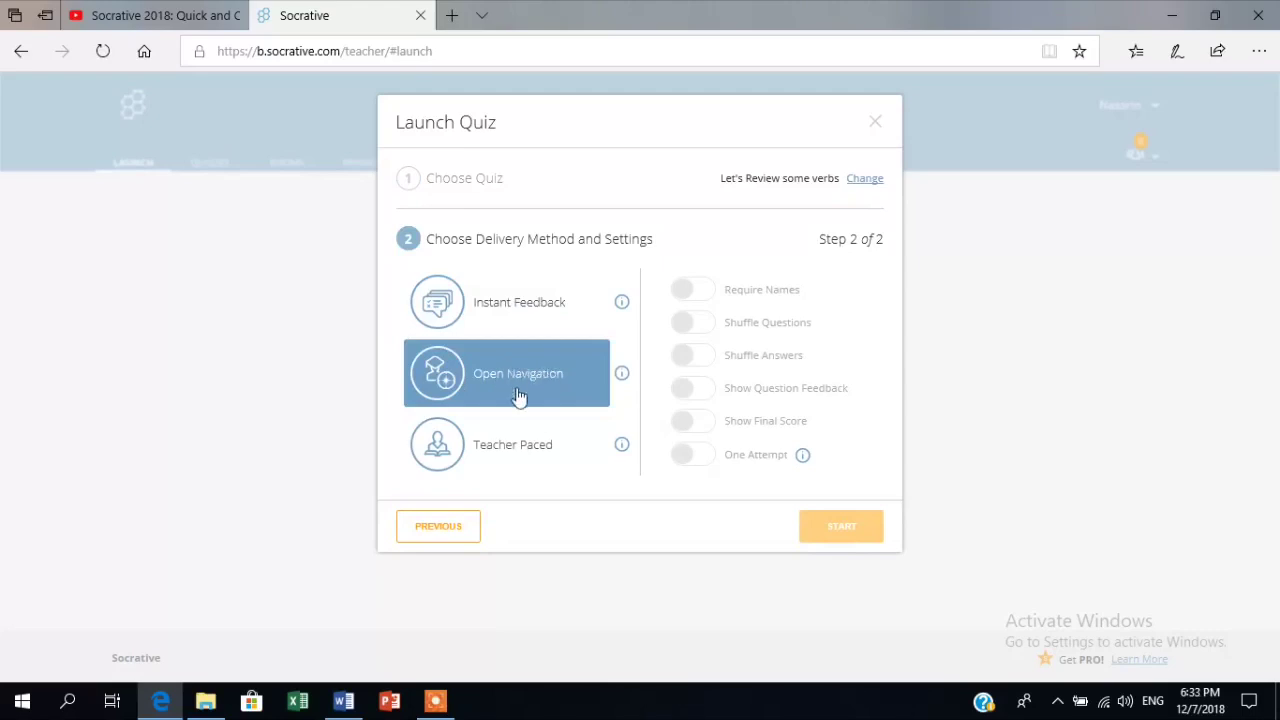
click(543, 449)
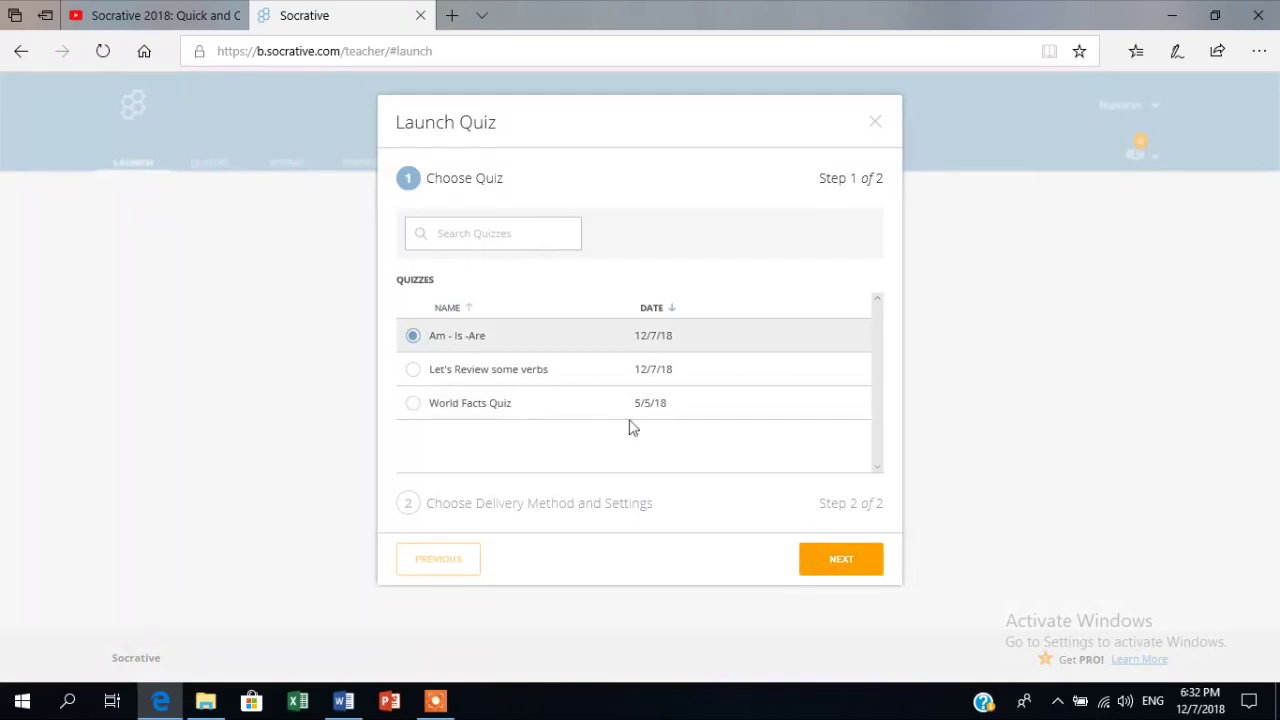
Launch 'Let's Review some verbs' with Instant Feedback delivery.
click(410, 370)
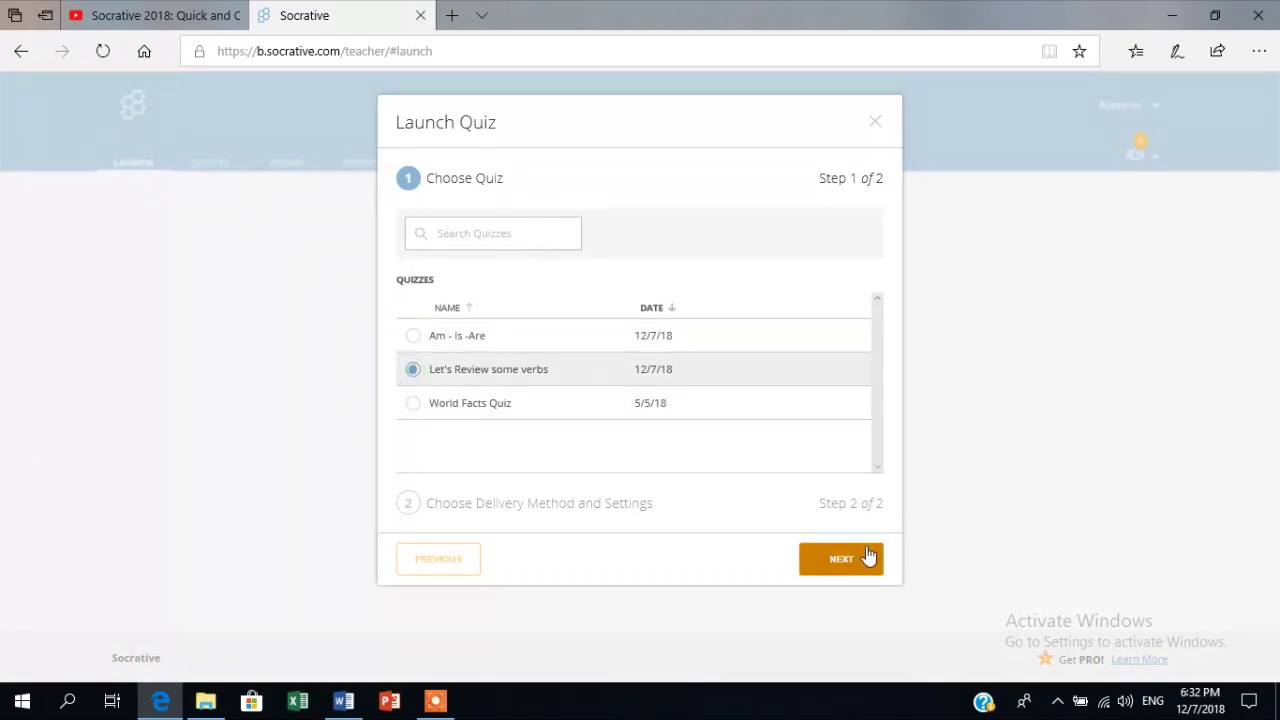
click(836, 565)
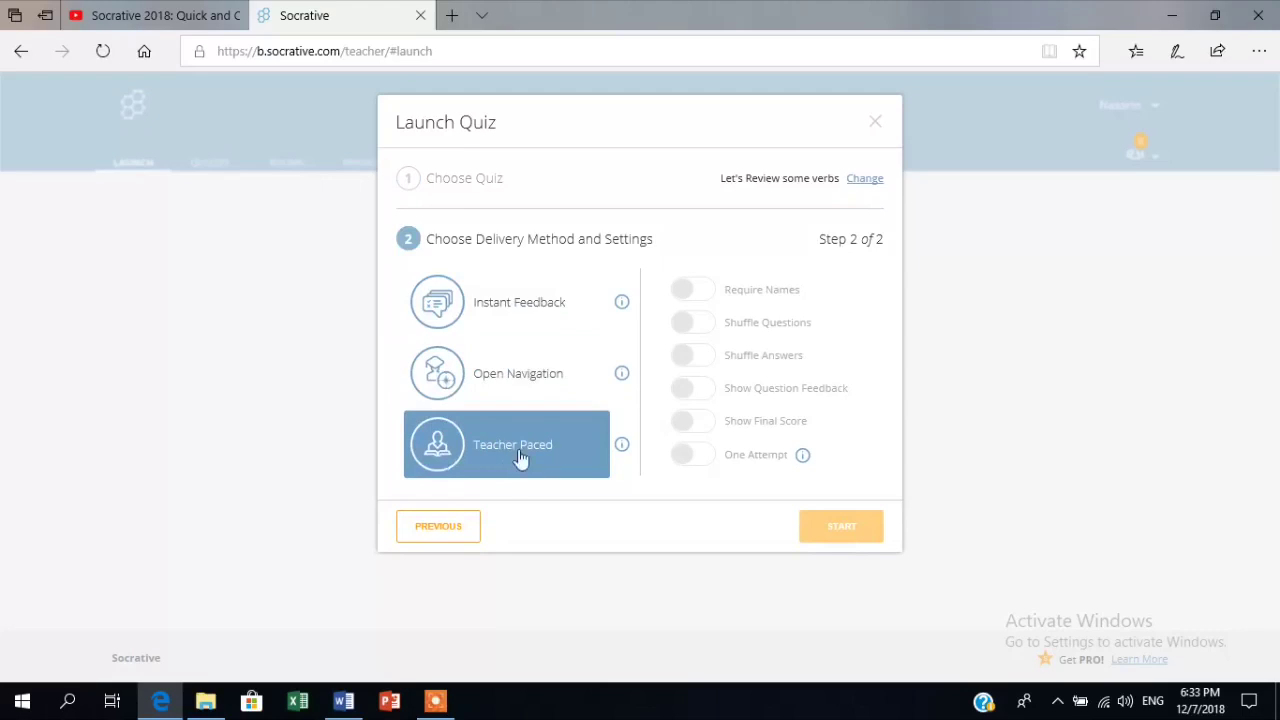
click(523, 307)
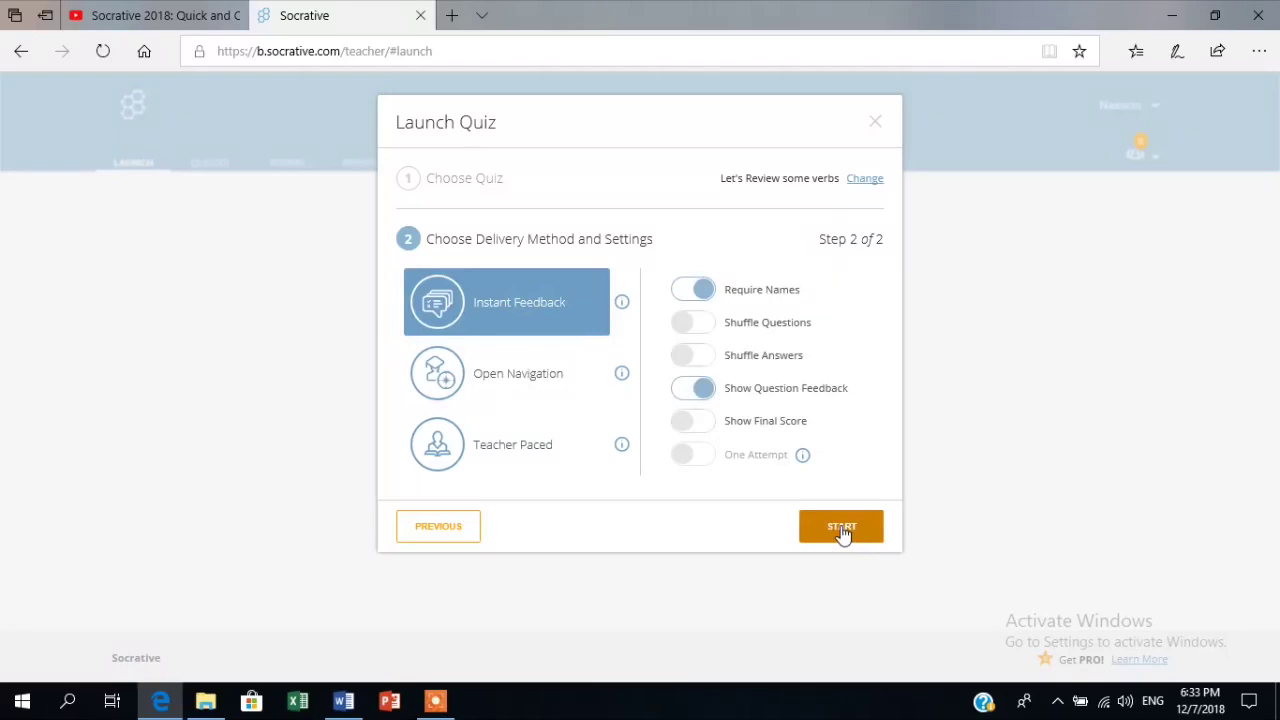
click(841, 527)
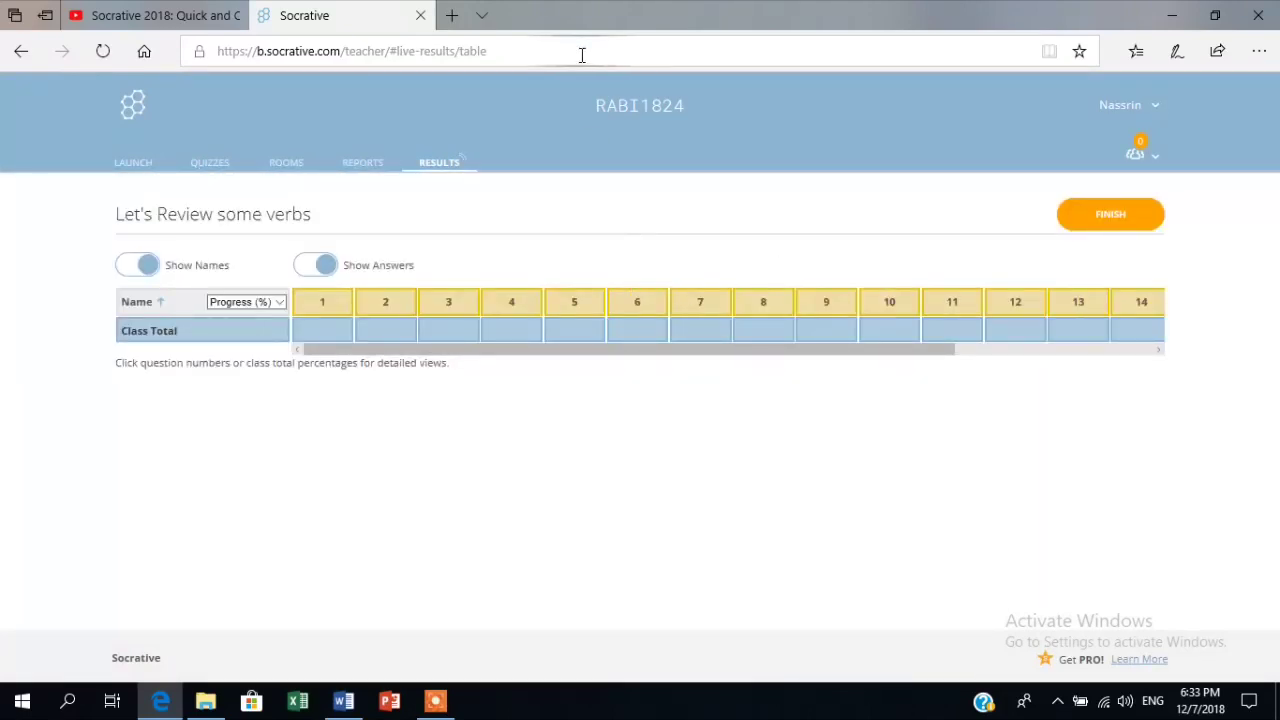
Open a new blank Edge tab beside the live results.
click(452, 16)
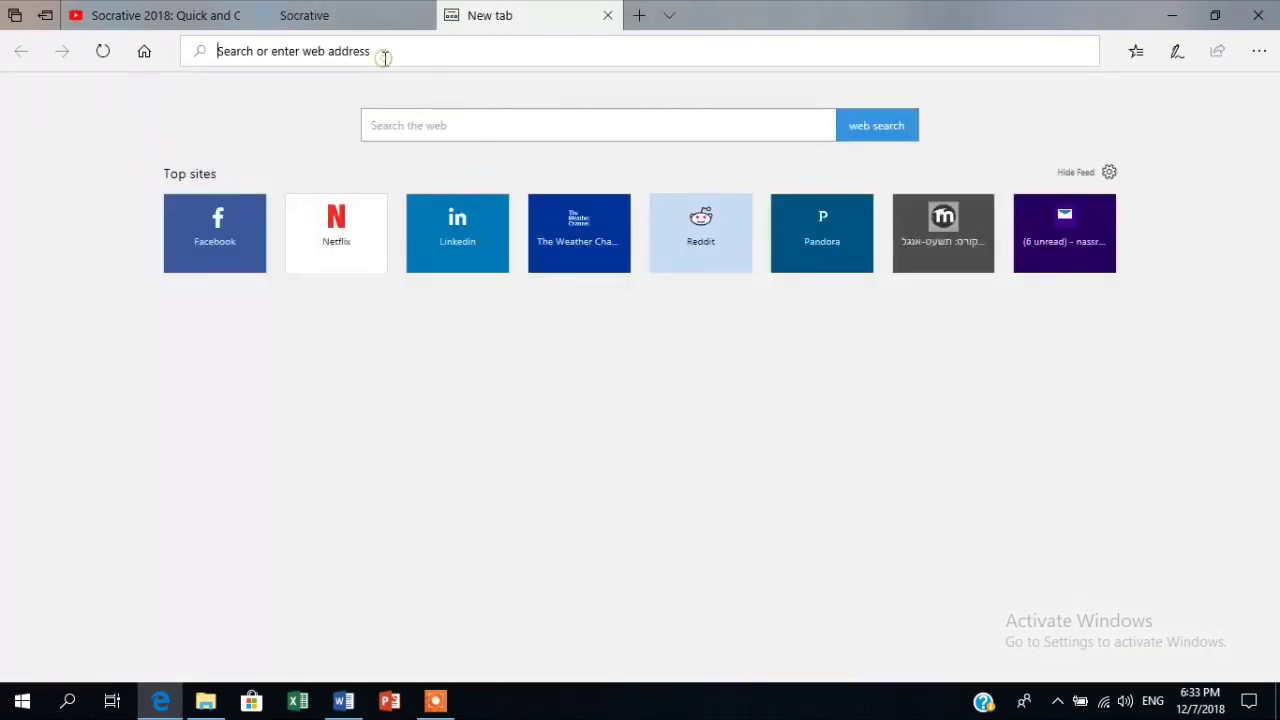
Search Google for 'socrative student' and open the Socrative Student login page.
text(g)
key(Return)
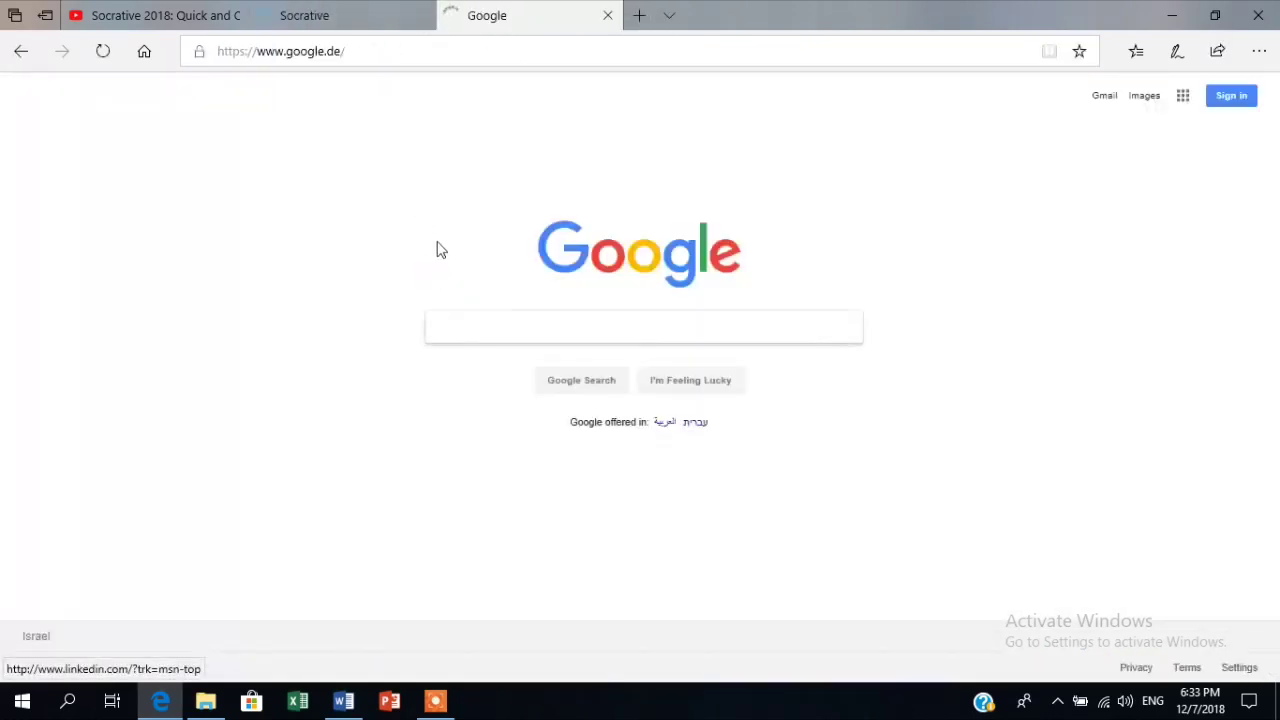
click(491, 323)
text(socrative)
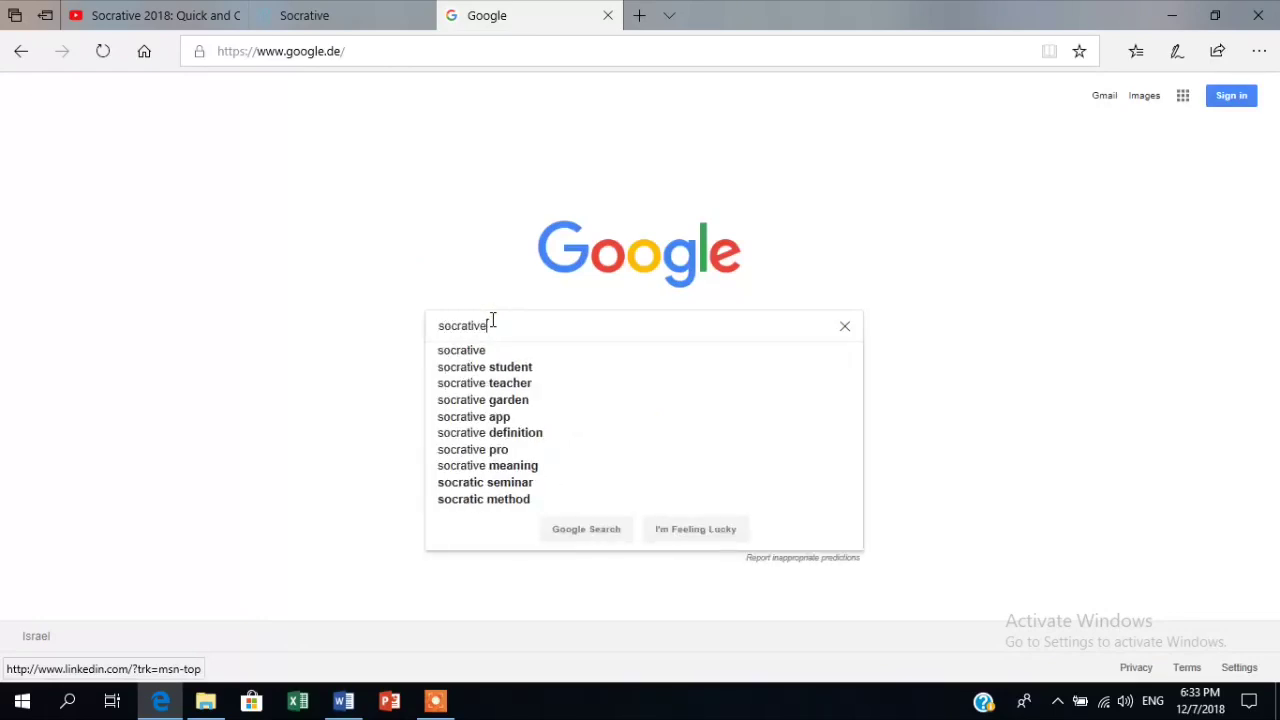
click(494, 367)
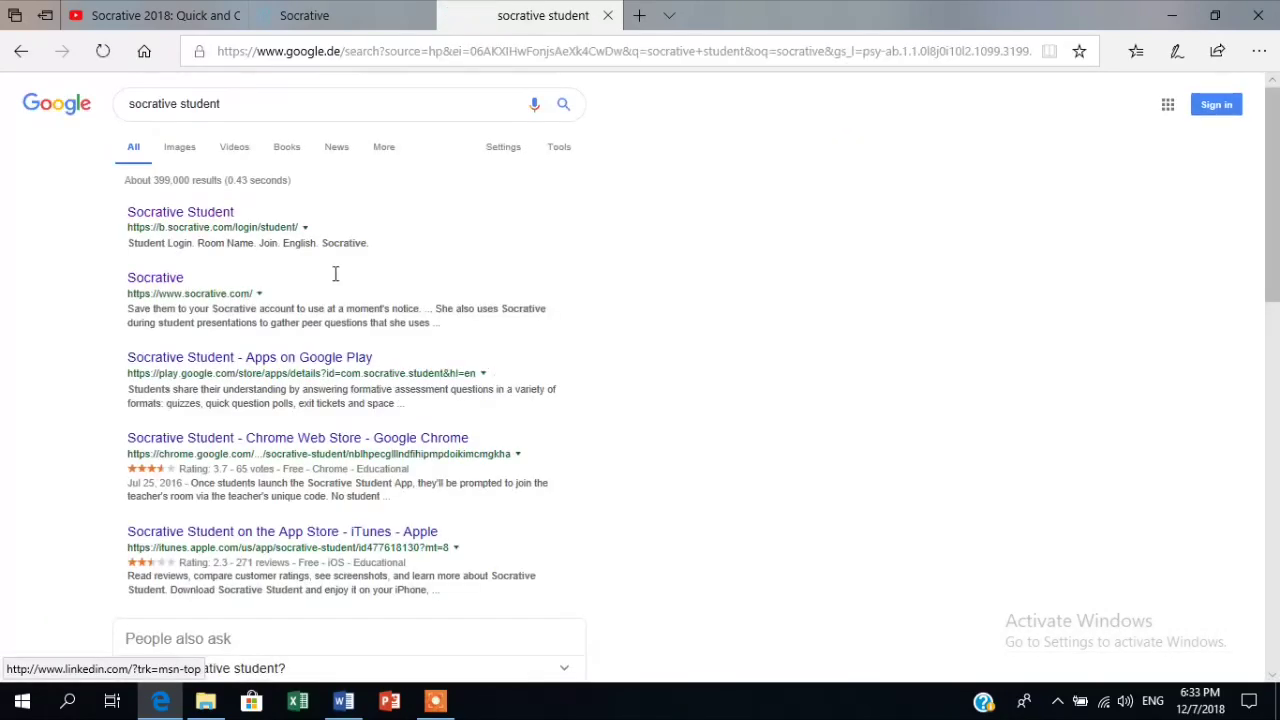
click(196, 215)
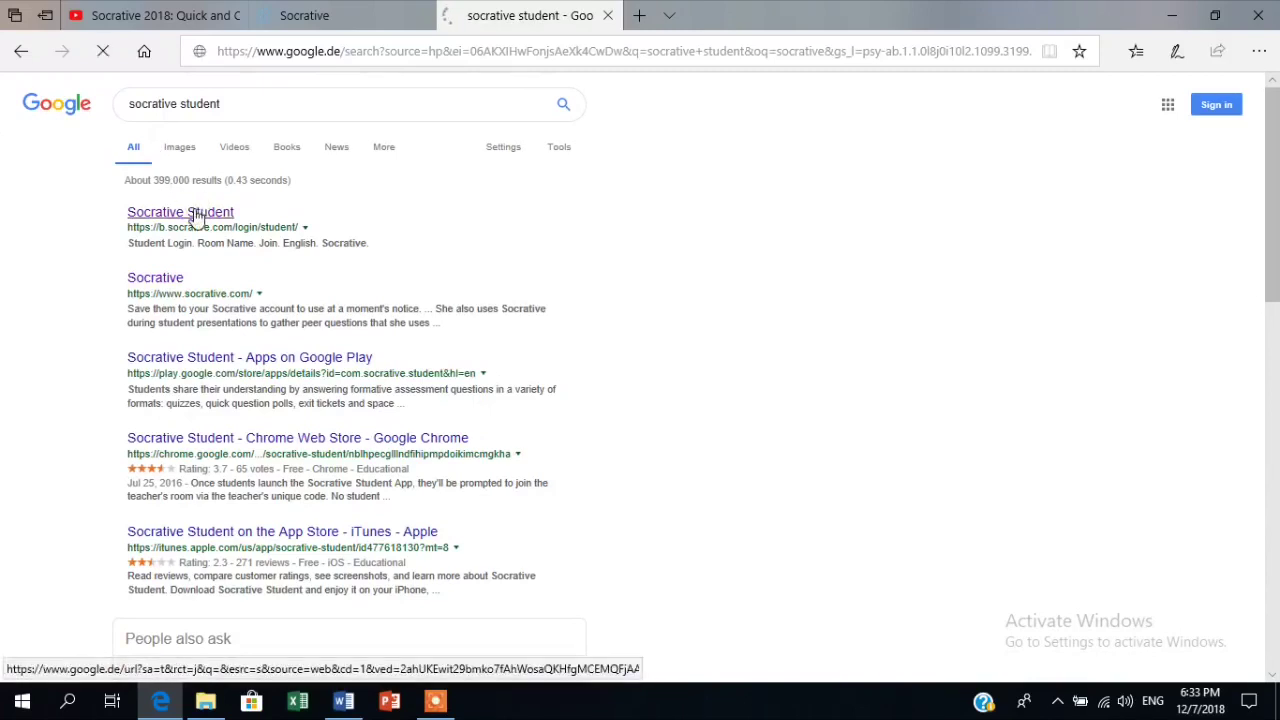
click(310, 12)
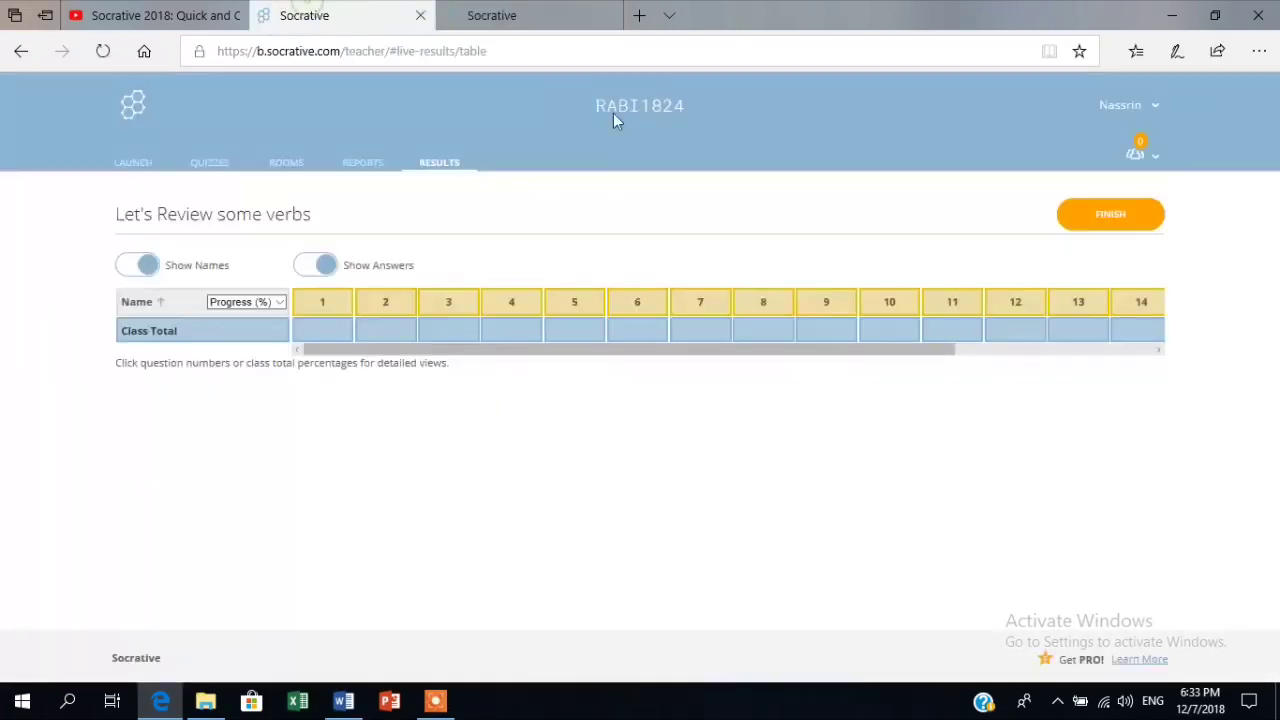
click(506, 14)
click(562, 287)
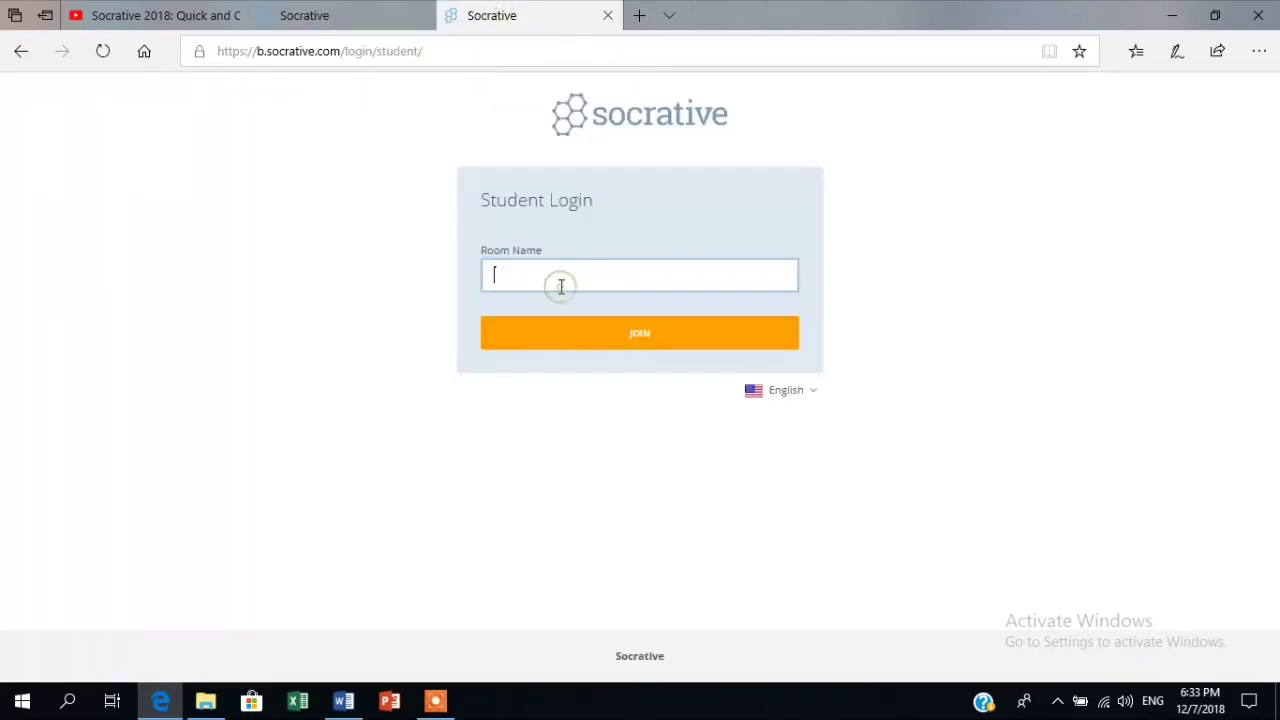
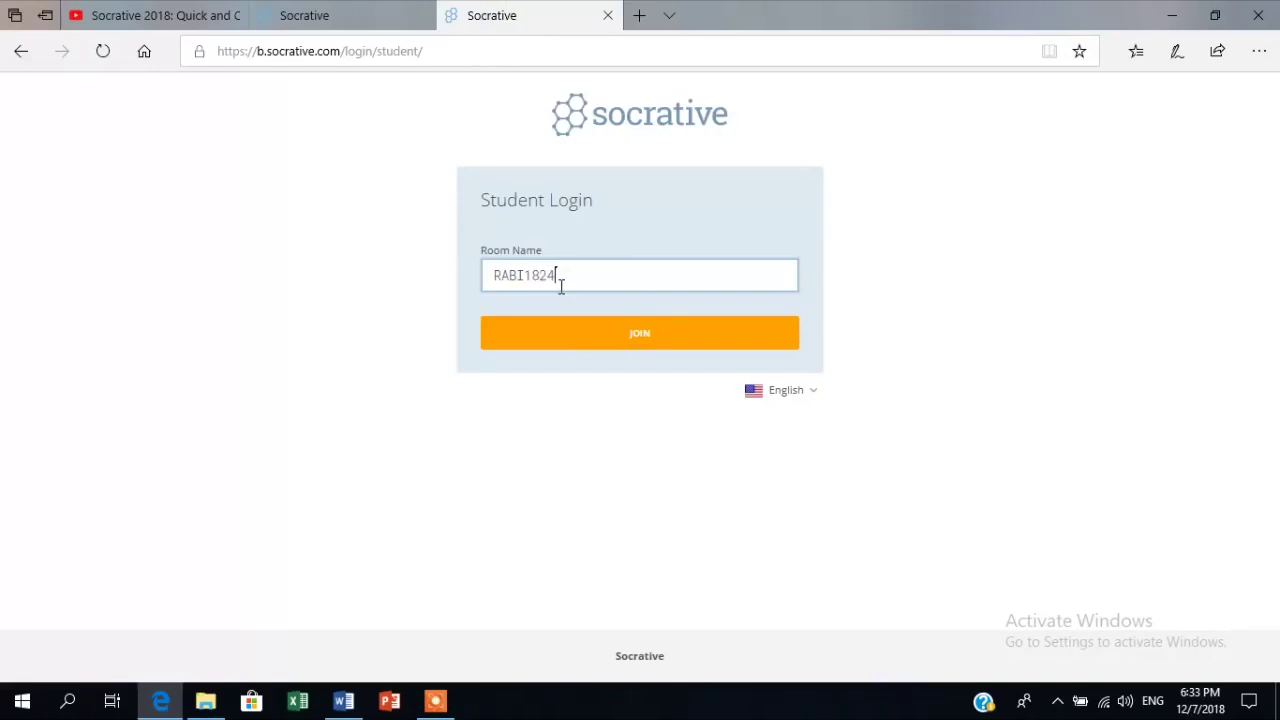
click(605, 330)
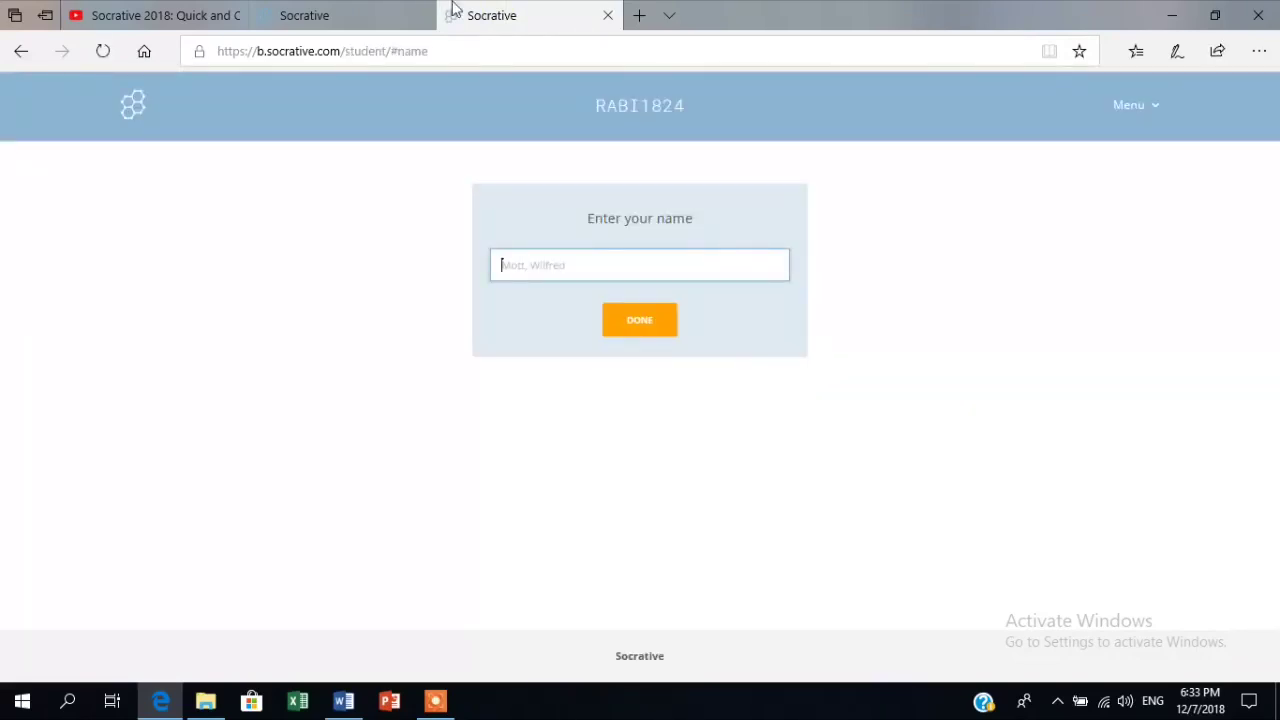
Enter a student name and start the quiz at question 1.
drag(449, 9, 335, 8)
click(335, 8)
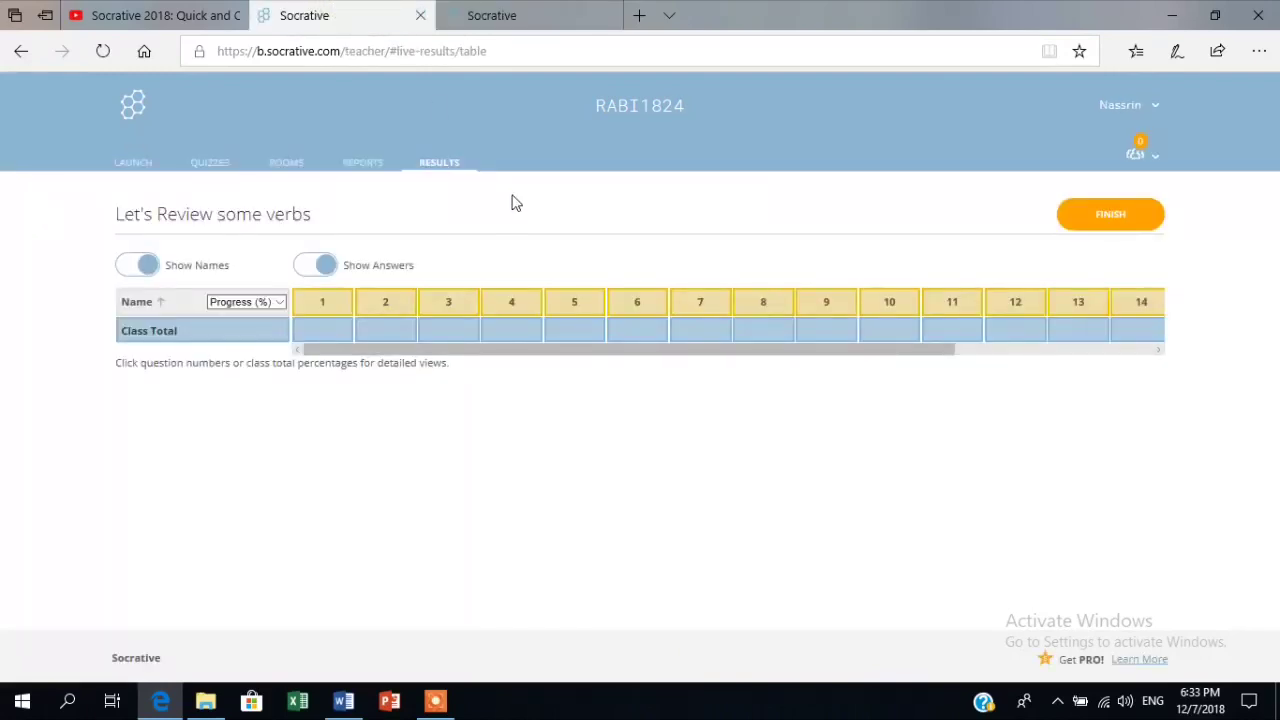
click(530, 10)
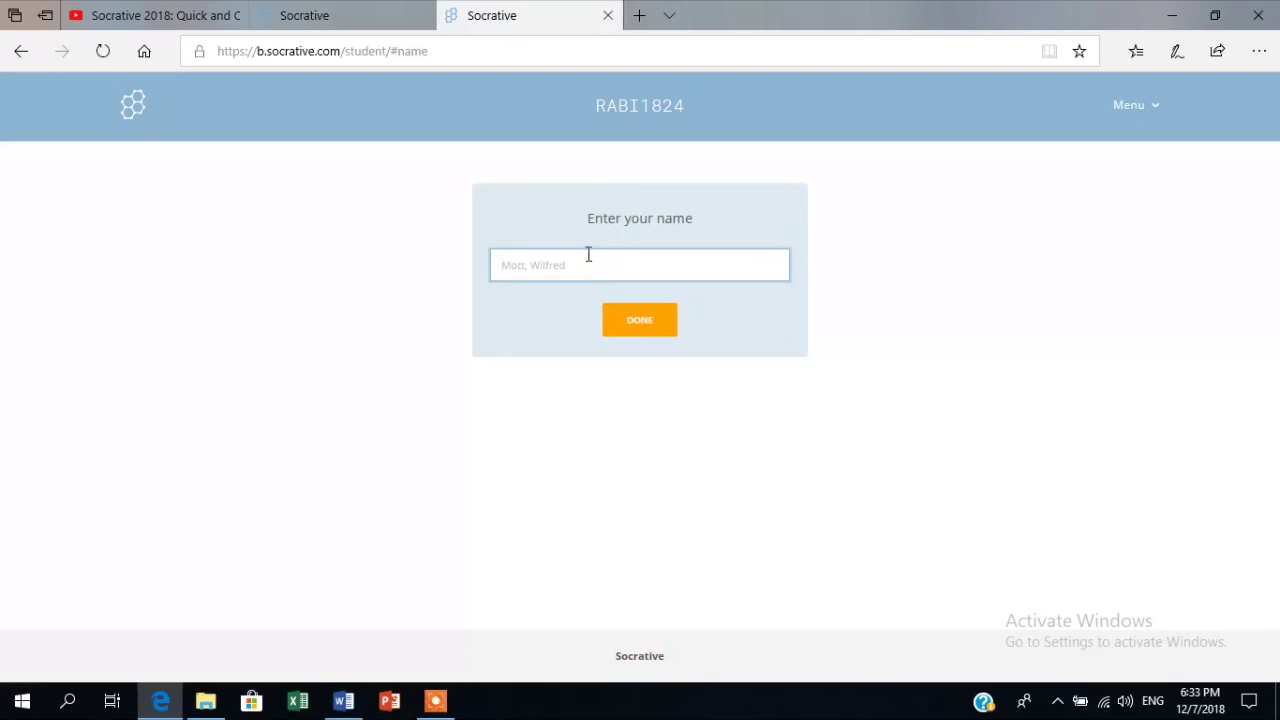
text(Nesa)
click(668, 333)
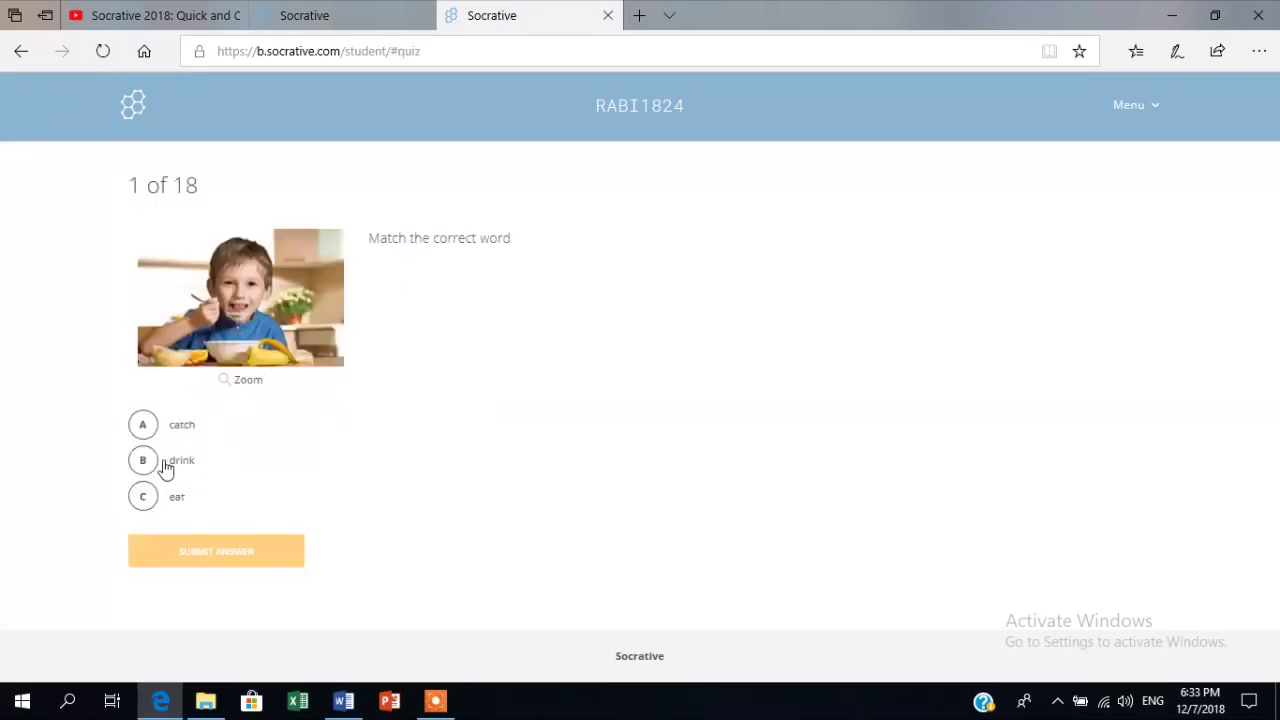
Answer question 1 with 'eat' and question 2 with 'catch'.
click(146, 500)
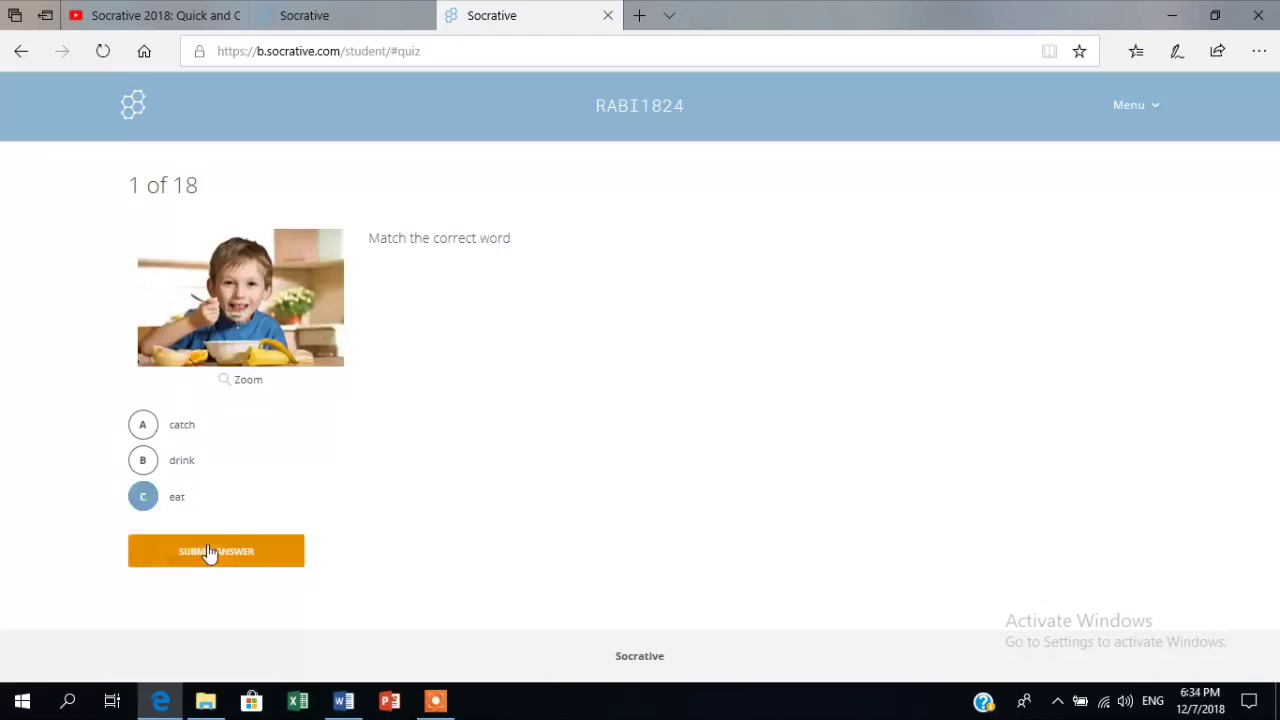
click(212, 558)
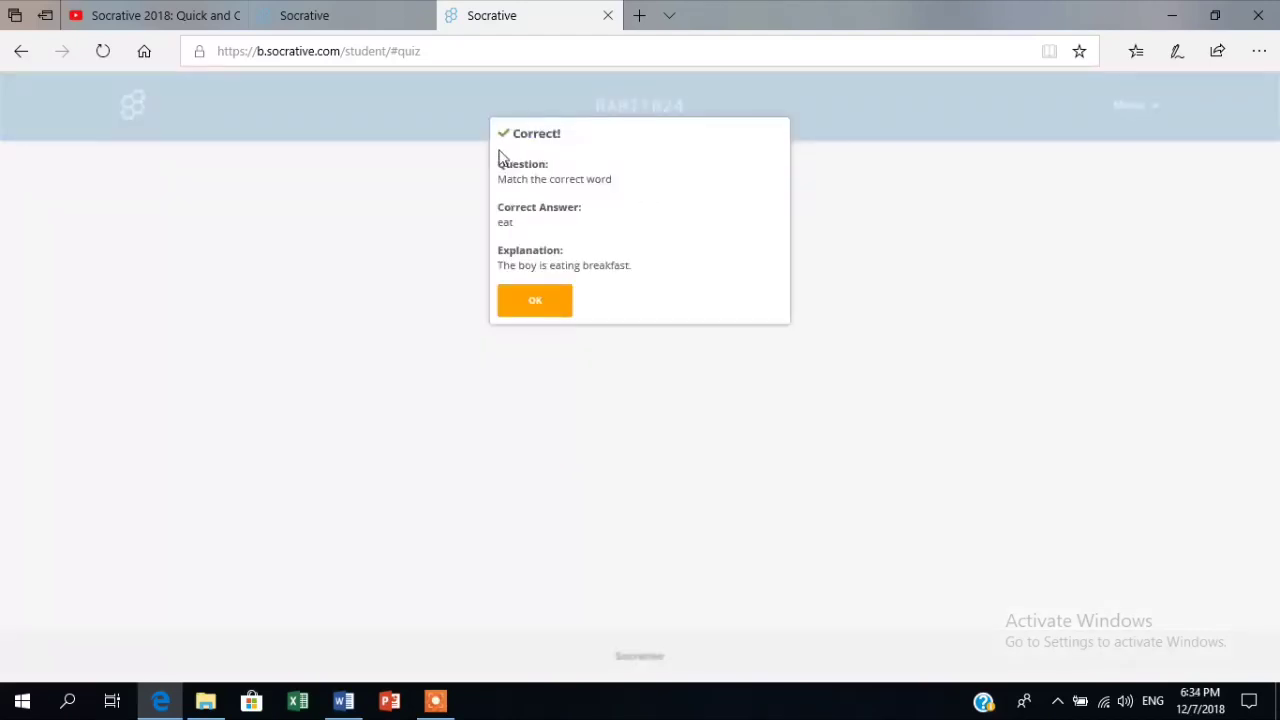
click(546, 308)
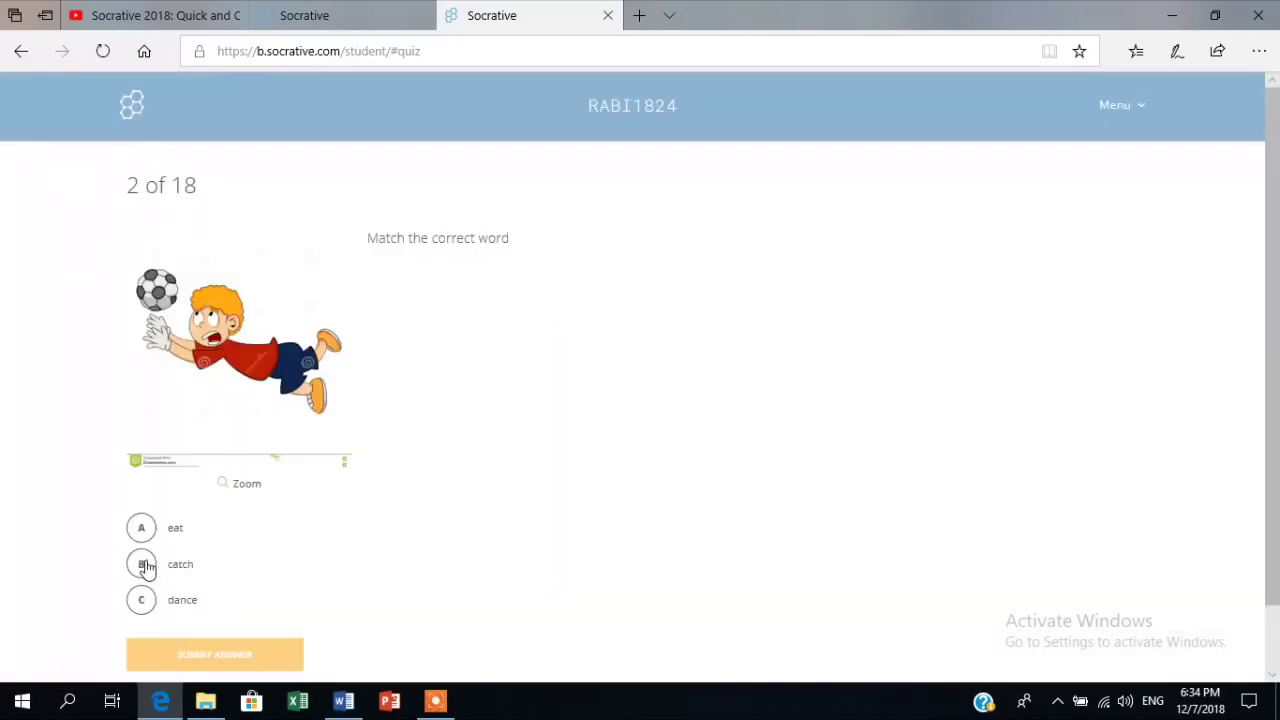
click(145, 566)
click(208, 655)
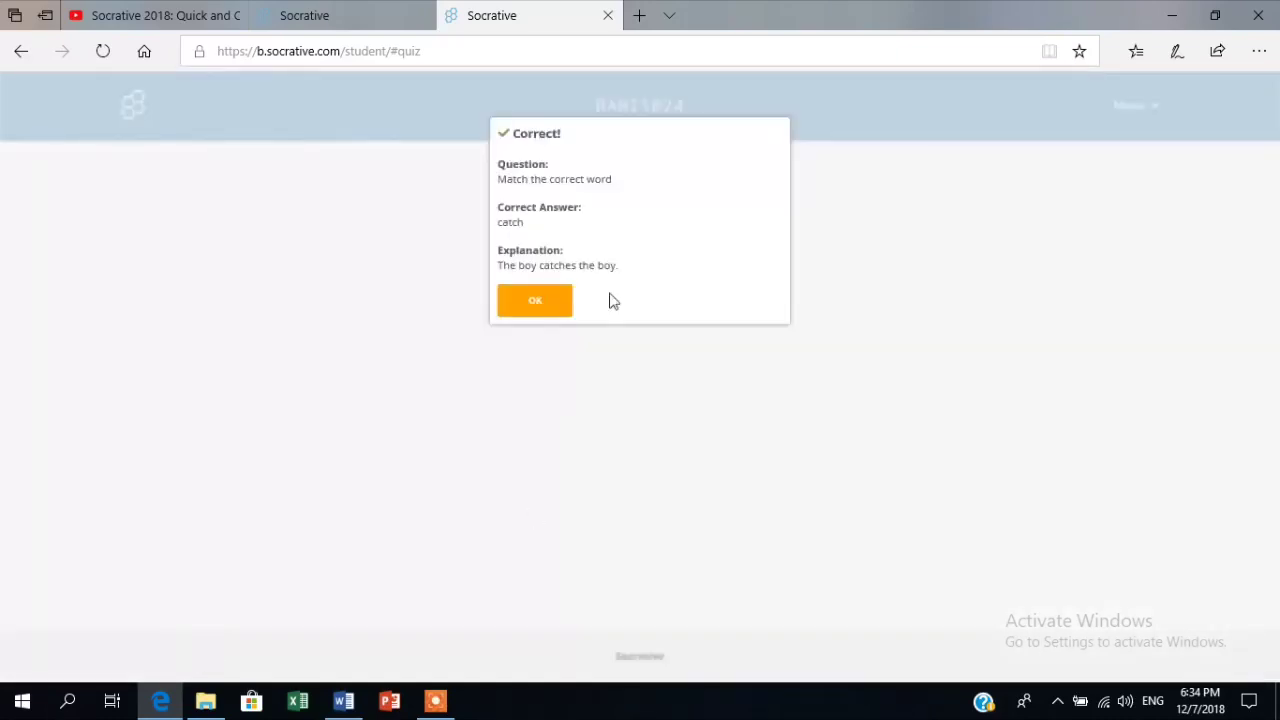
click(519, 316)
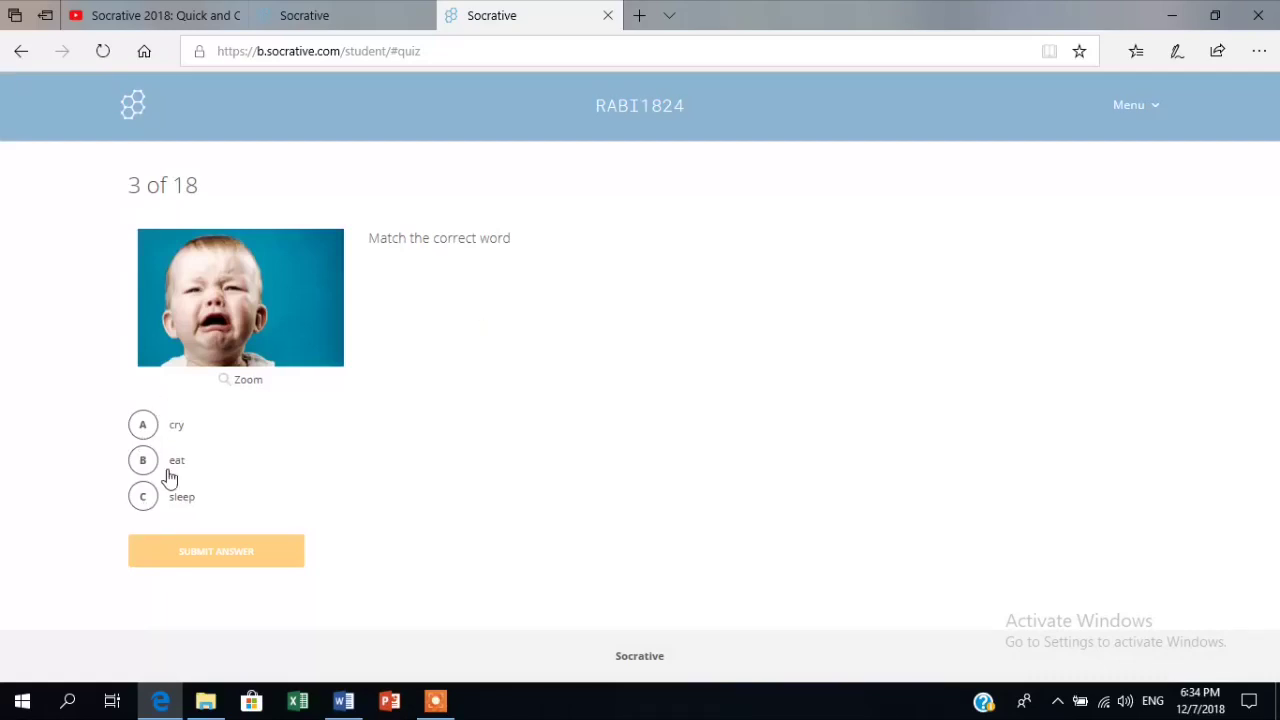
Answer question 3 with 'cry' and question 4 with 'swim', then view the teacher's results.
click(150, 425)
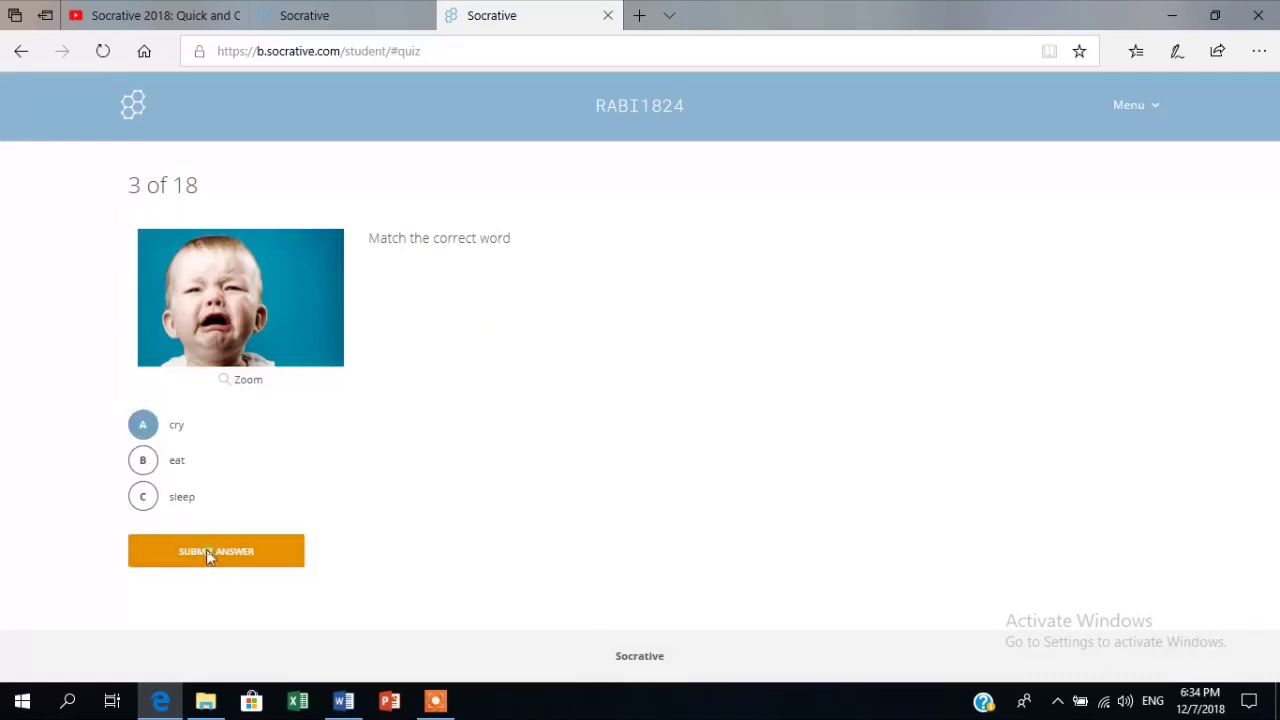
click(206, 549)
click(524, 308)
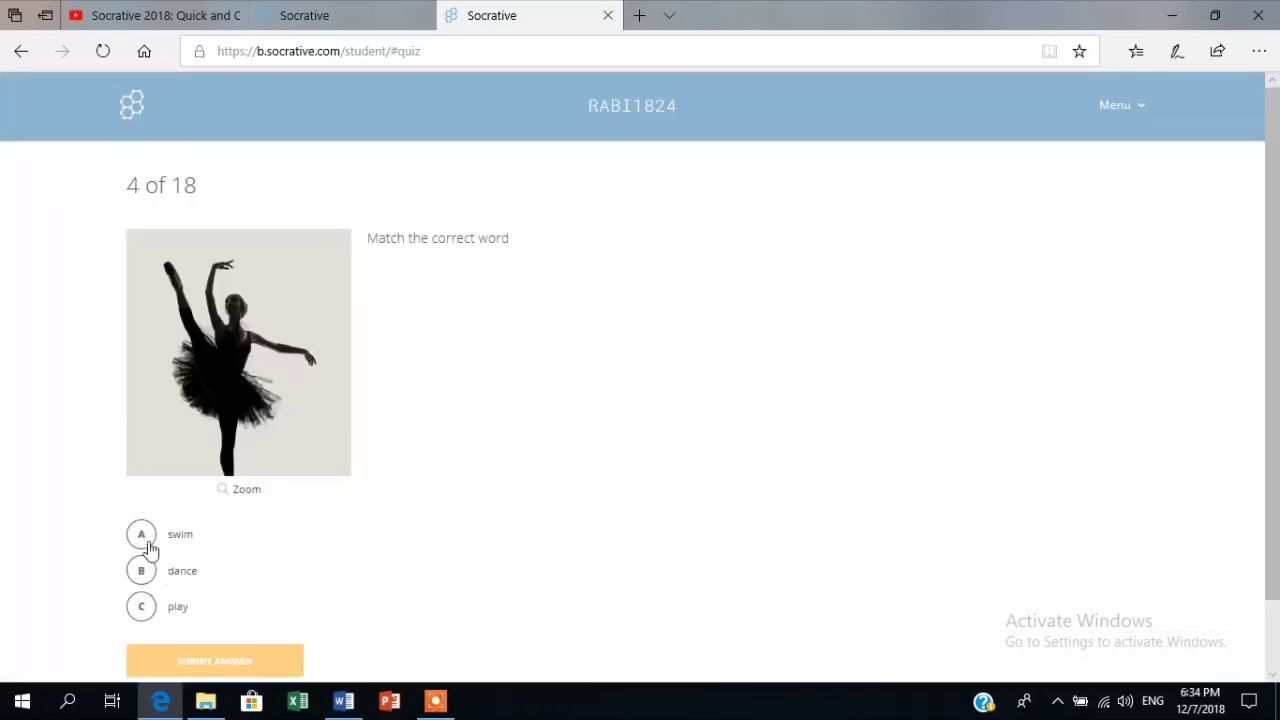
click(147, 539)
click(206, 660)
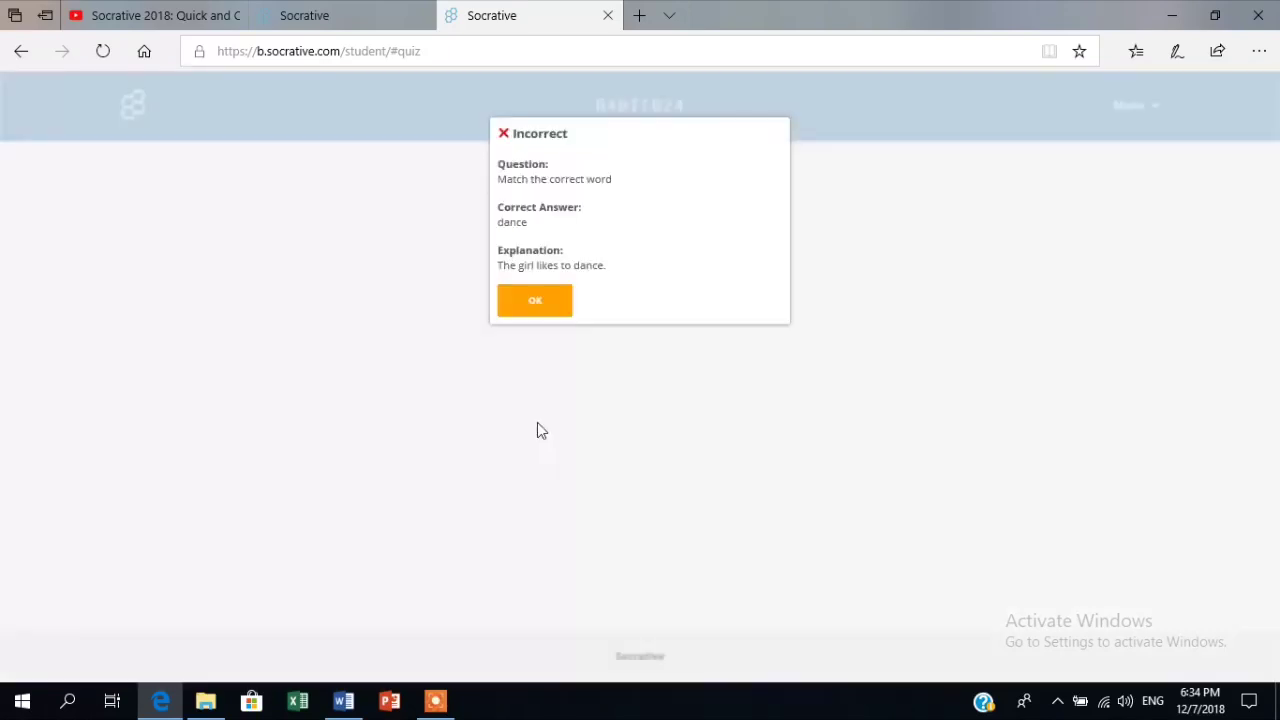
click(535, 300)
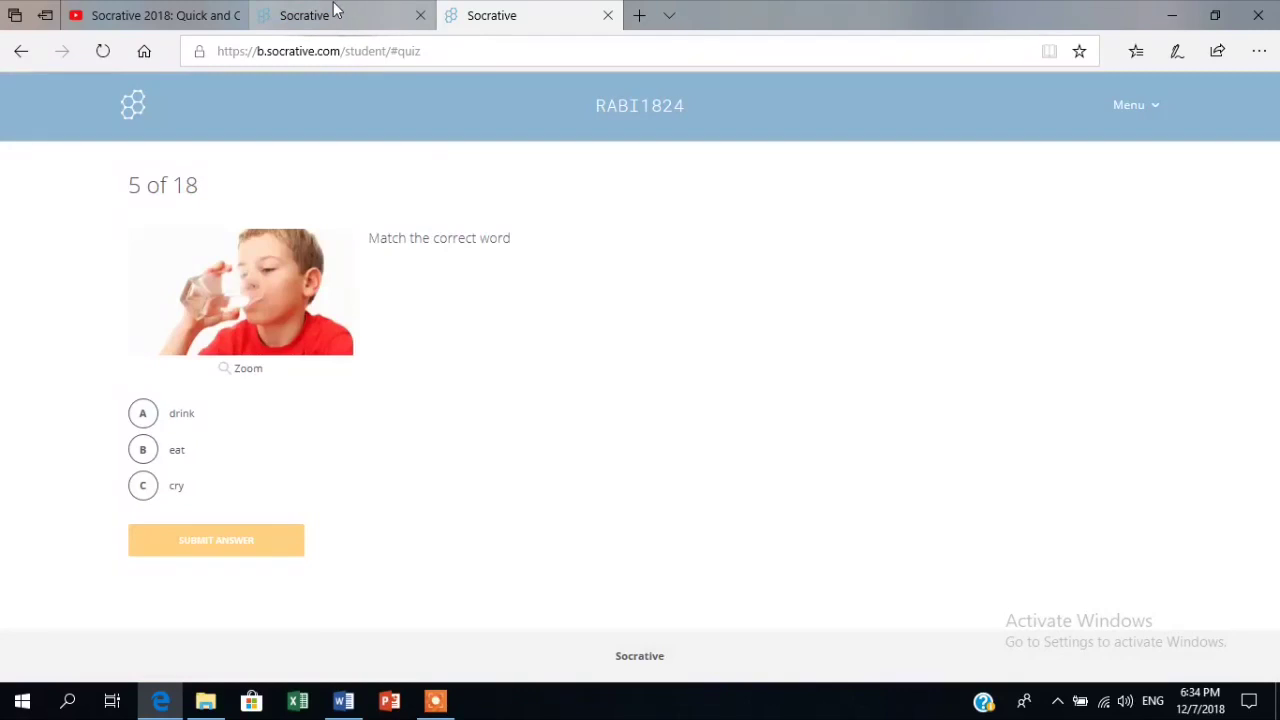
click(335, 10)
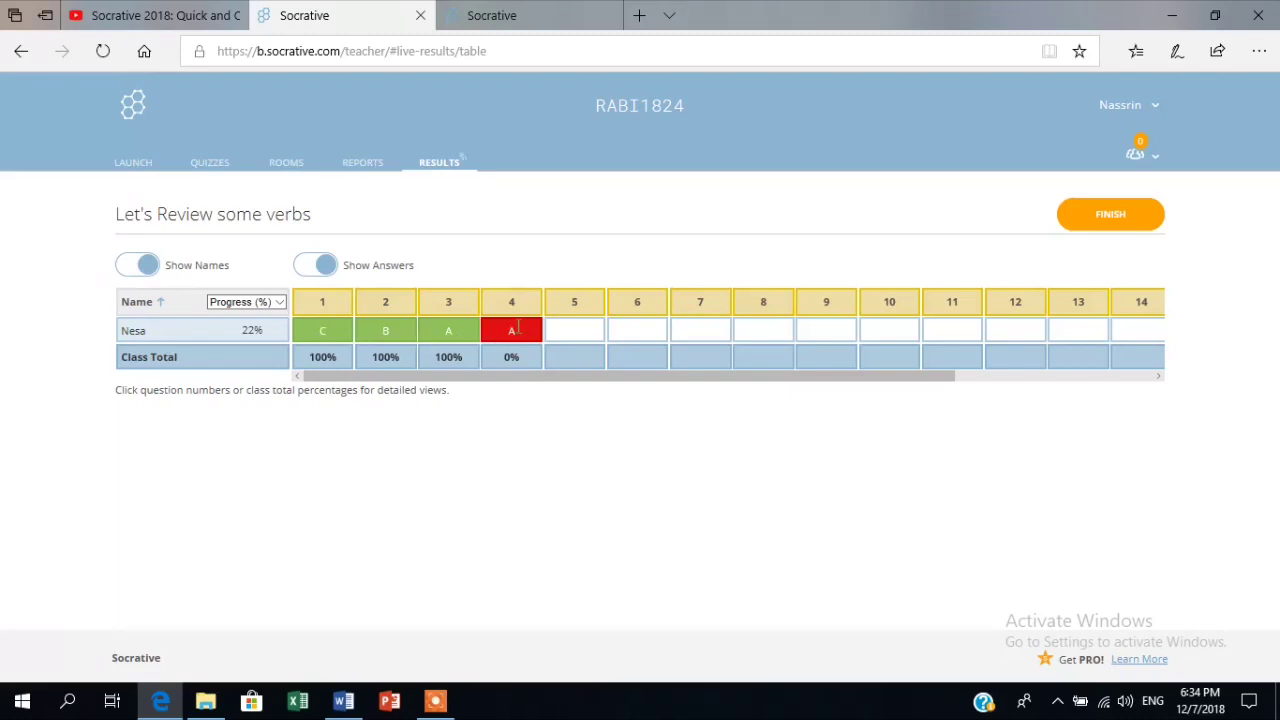
Toggle Show Answers and Show Names off and back on, then close the student quiz tab.
click(322, 266)
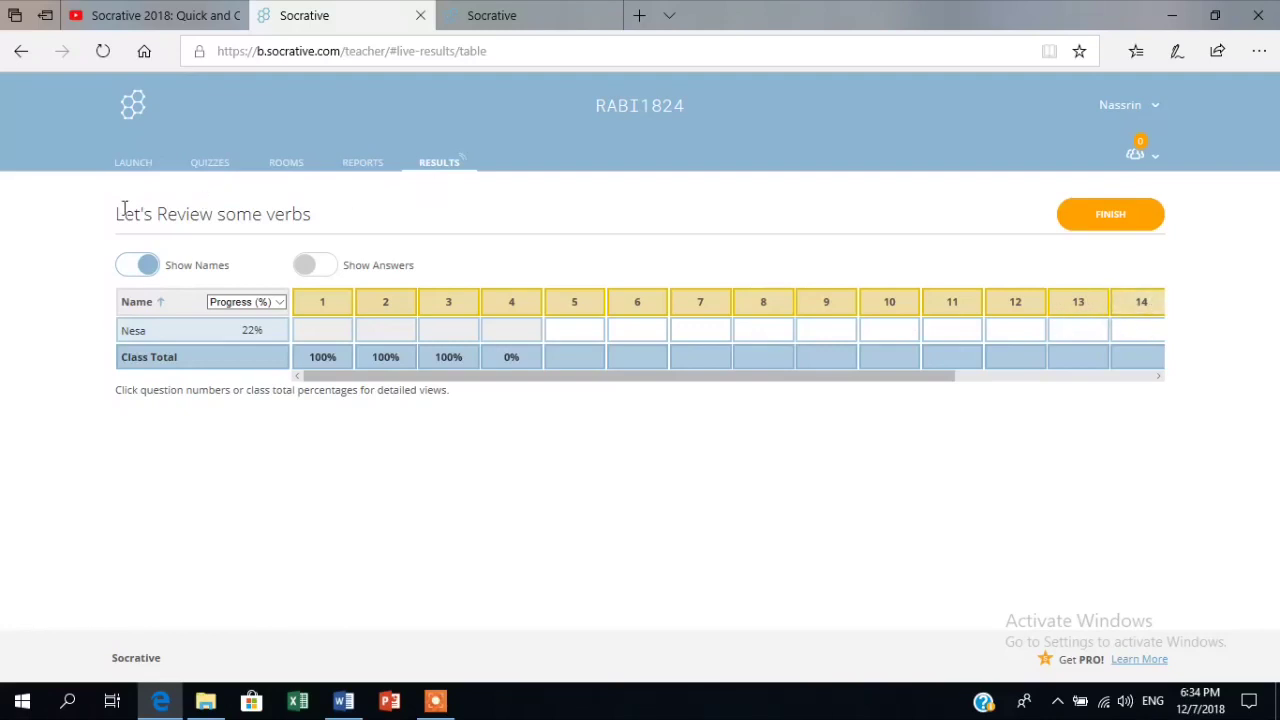
click(146, 267)
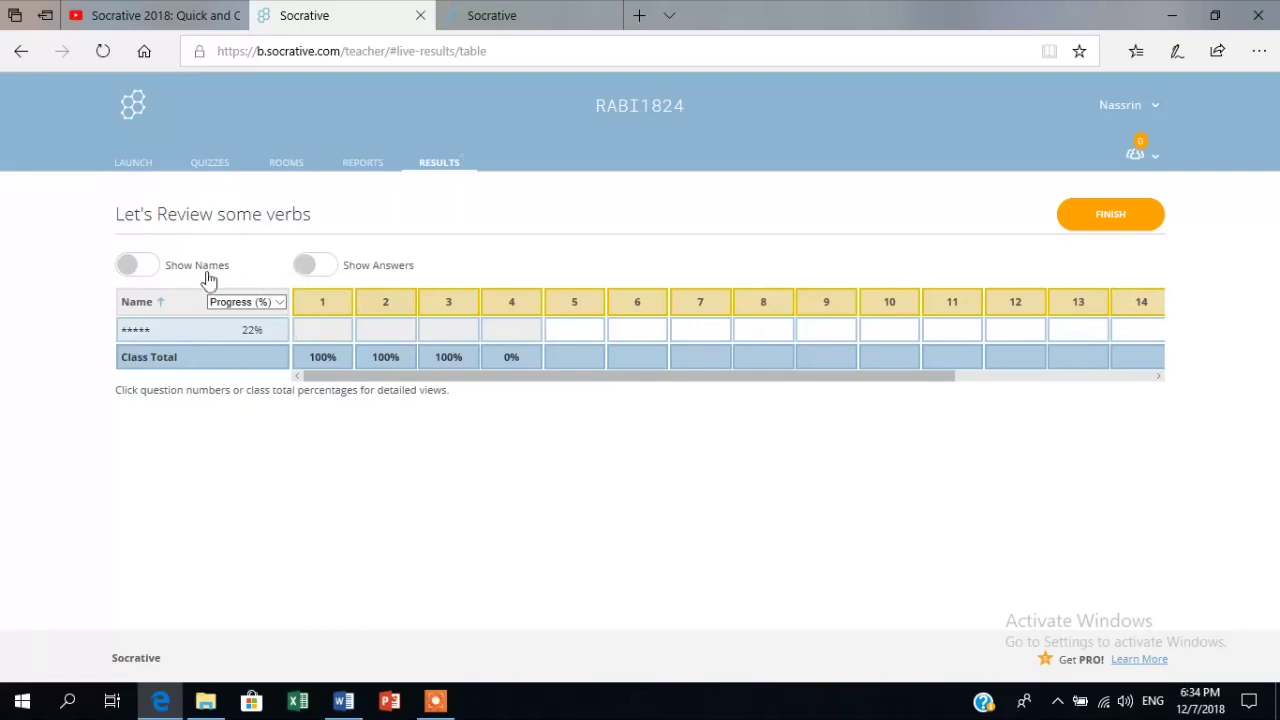
click(133, 266)
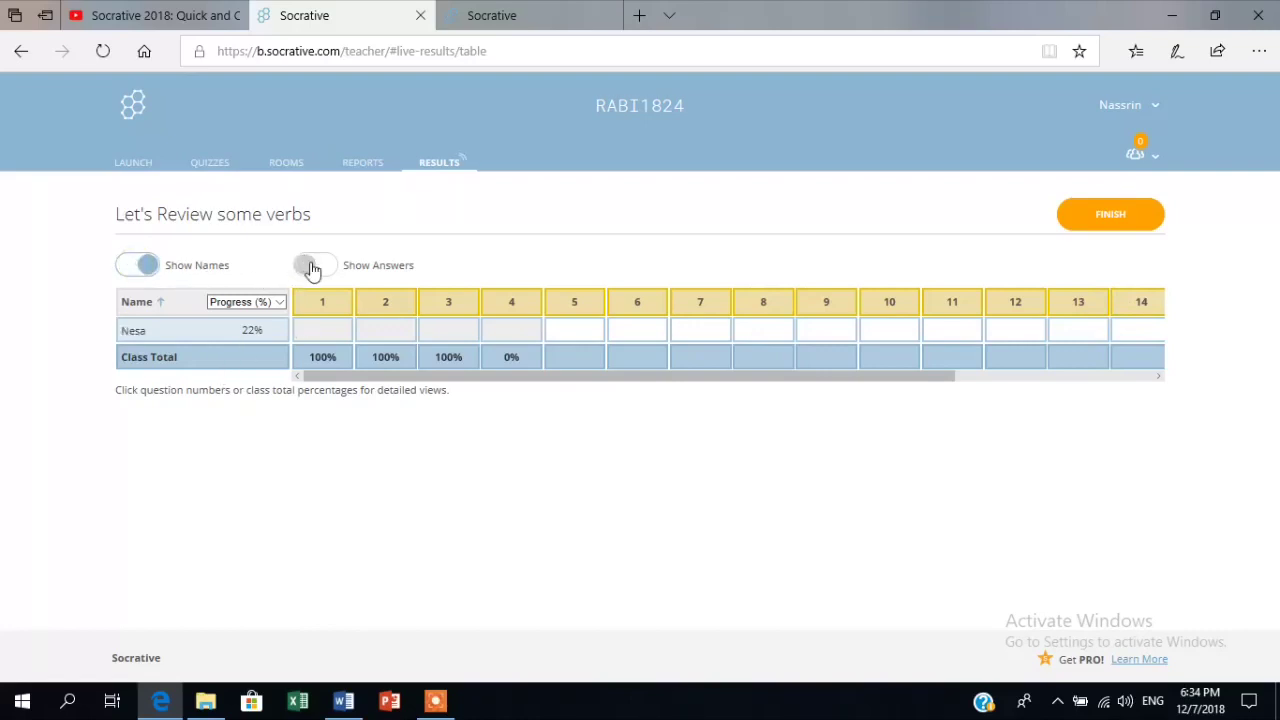
click(312, 267)
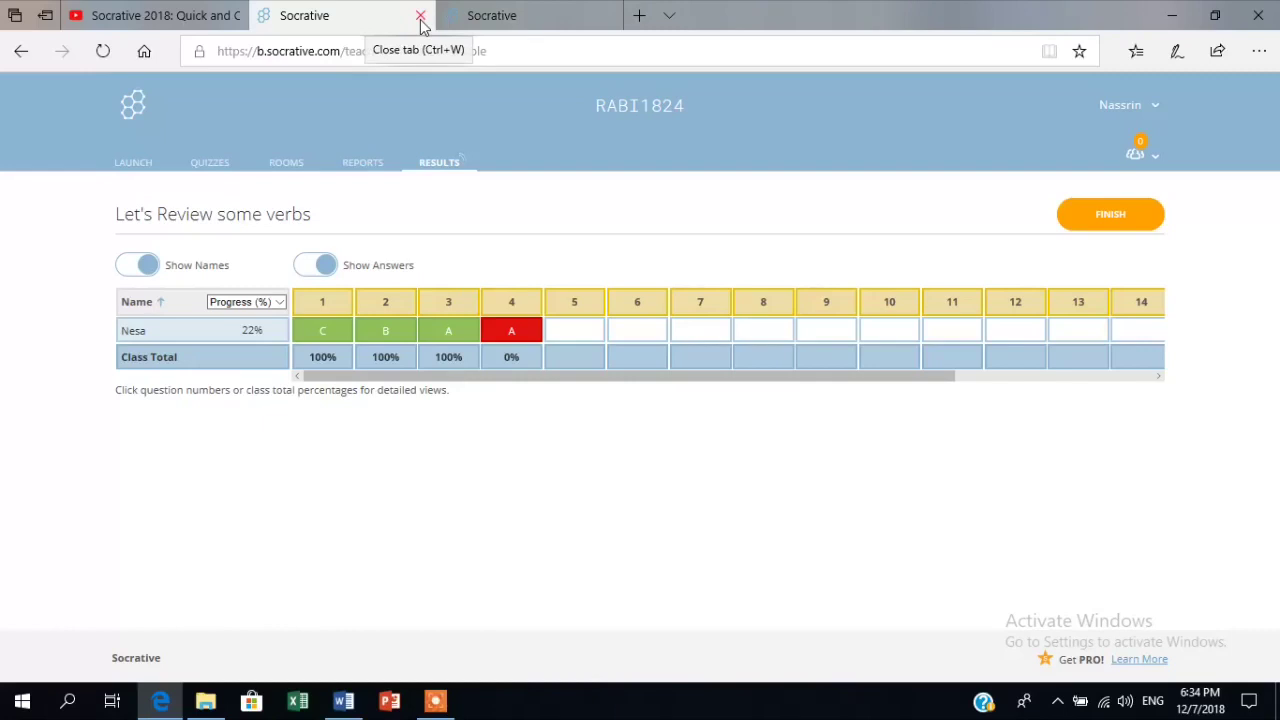
click(508, 10)
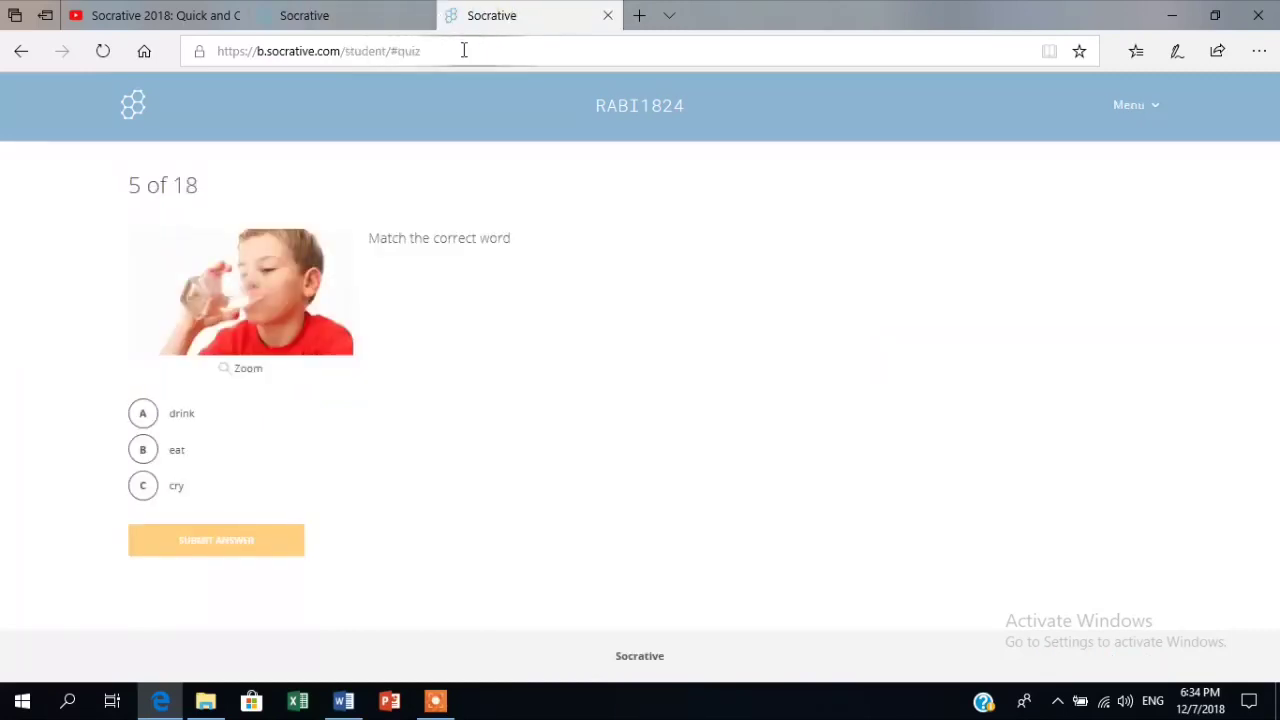
click(608, 17)
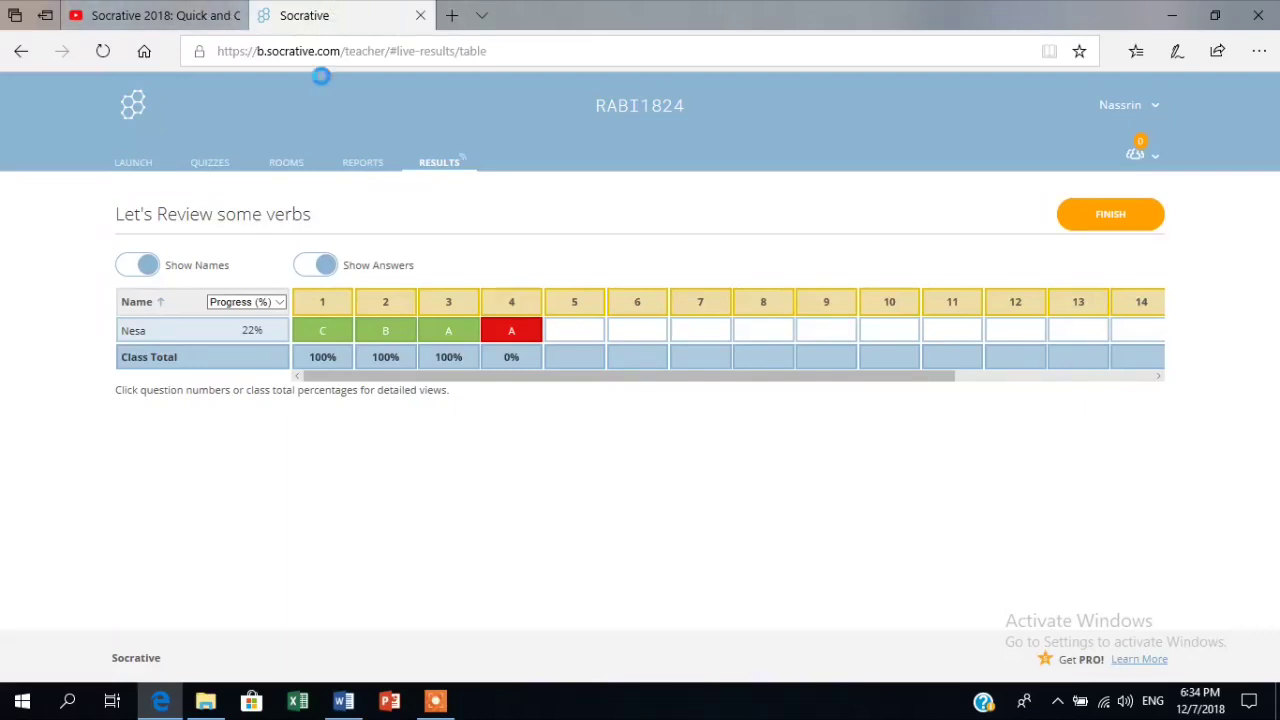
Open the Quizzes library and bring up the ADD QUIZ options.
click(209, 168)
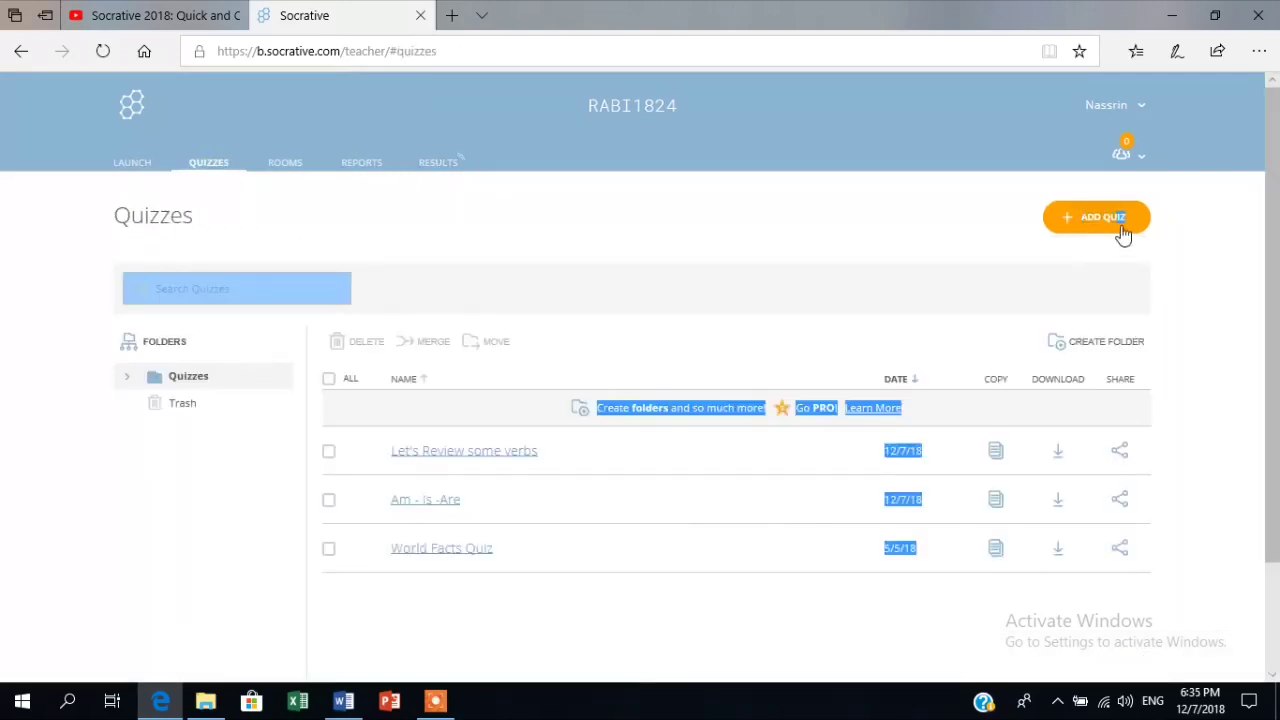
click(748, 205)
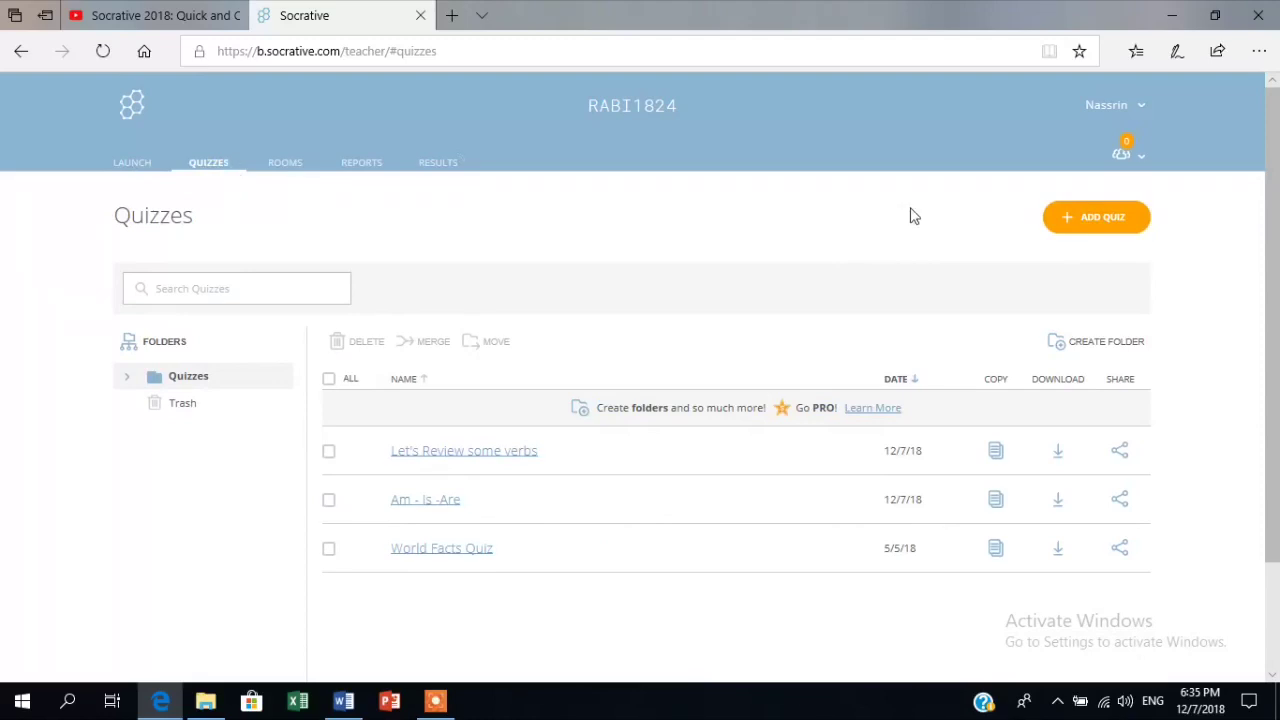
click(1098, 220)
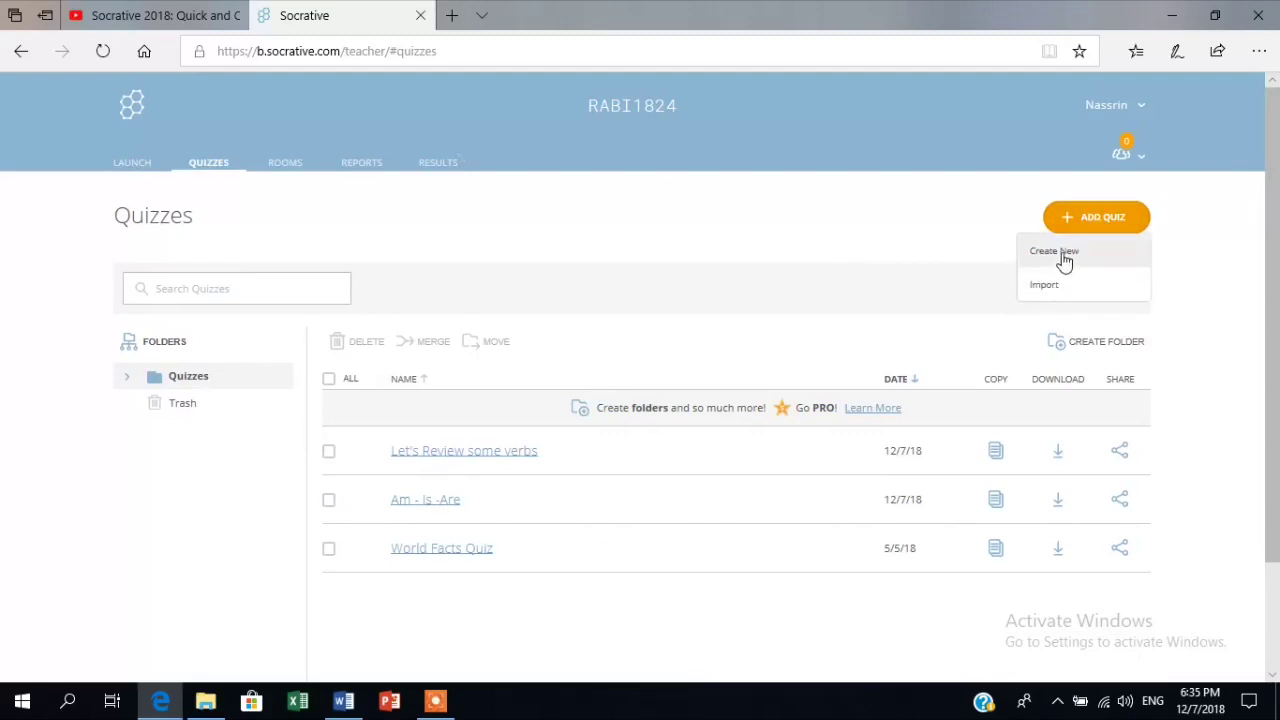
Create a new quiz titled 'Today's Story: Sara Smiles Again' with a multiple-choice question #1.
click(1063, 256)
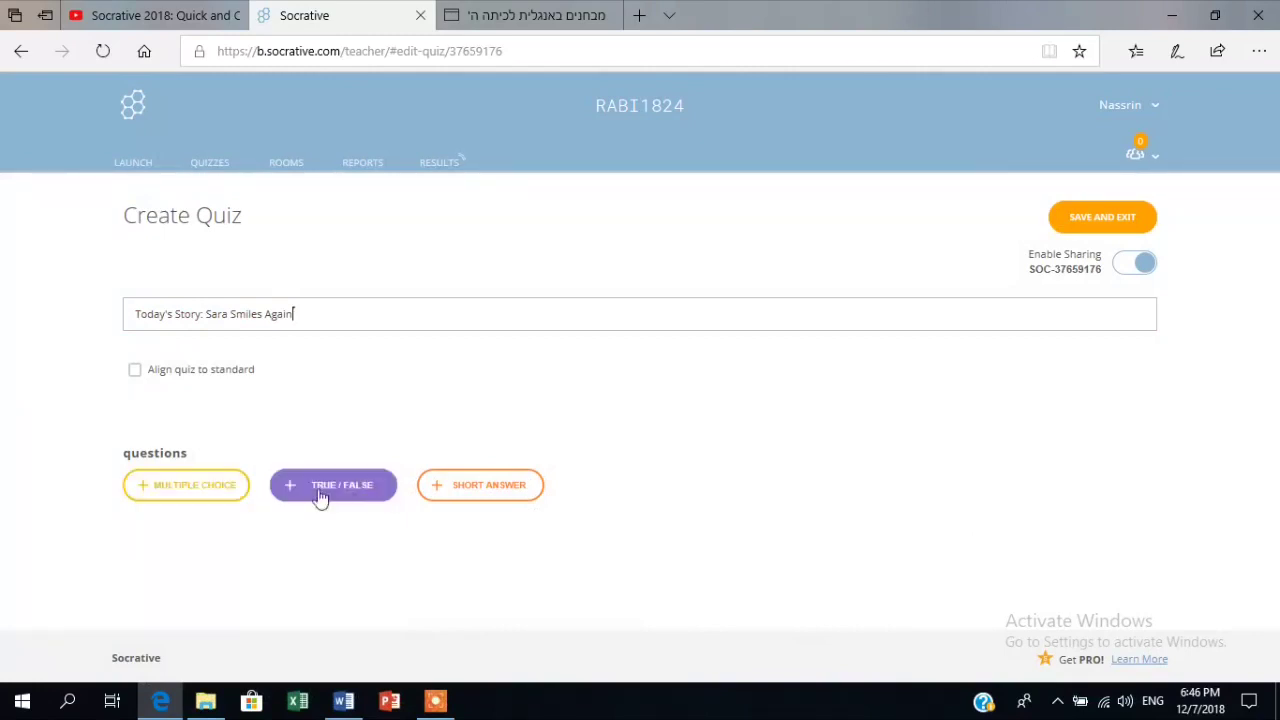
click(207, 485)
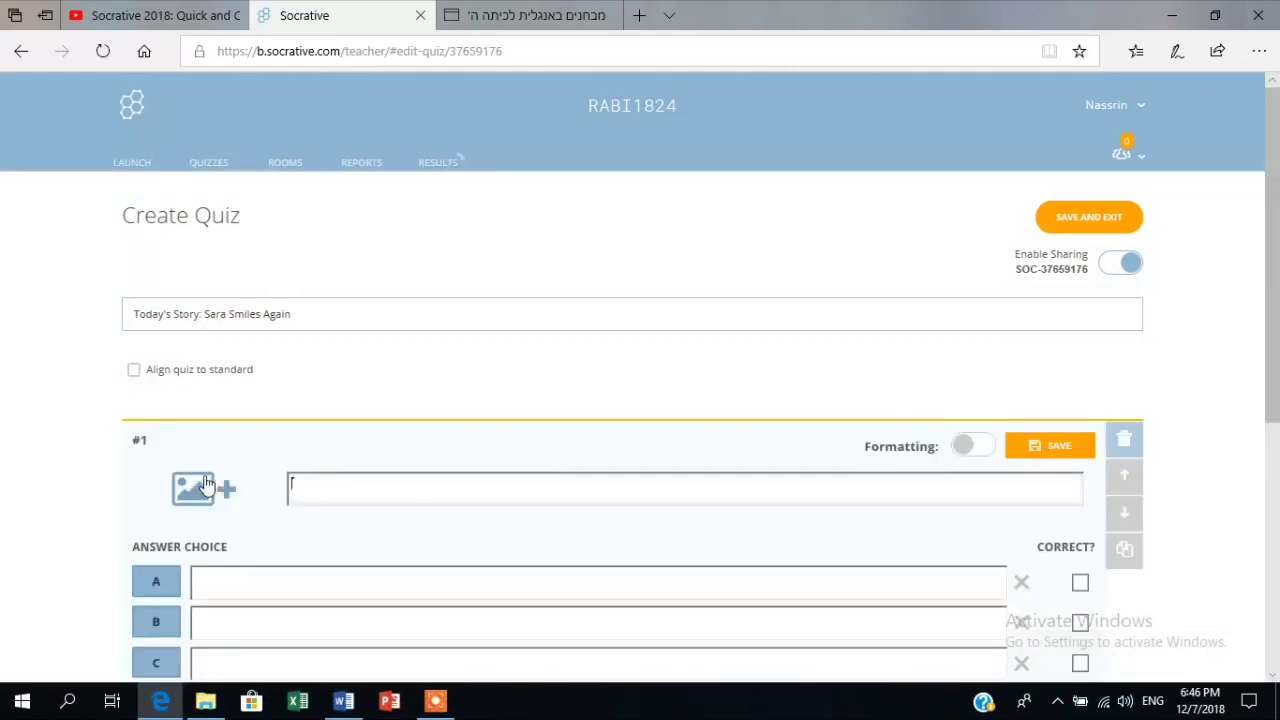
Copy 'Why is Sara sad?' from the Word worksheet into question #1's text.
scroll(700, 460, down, 2)
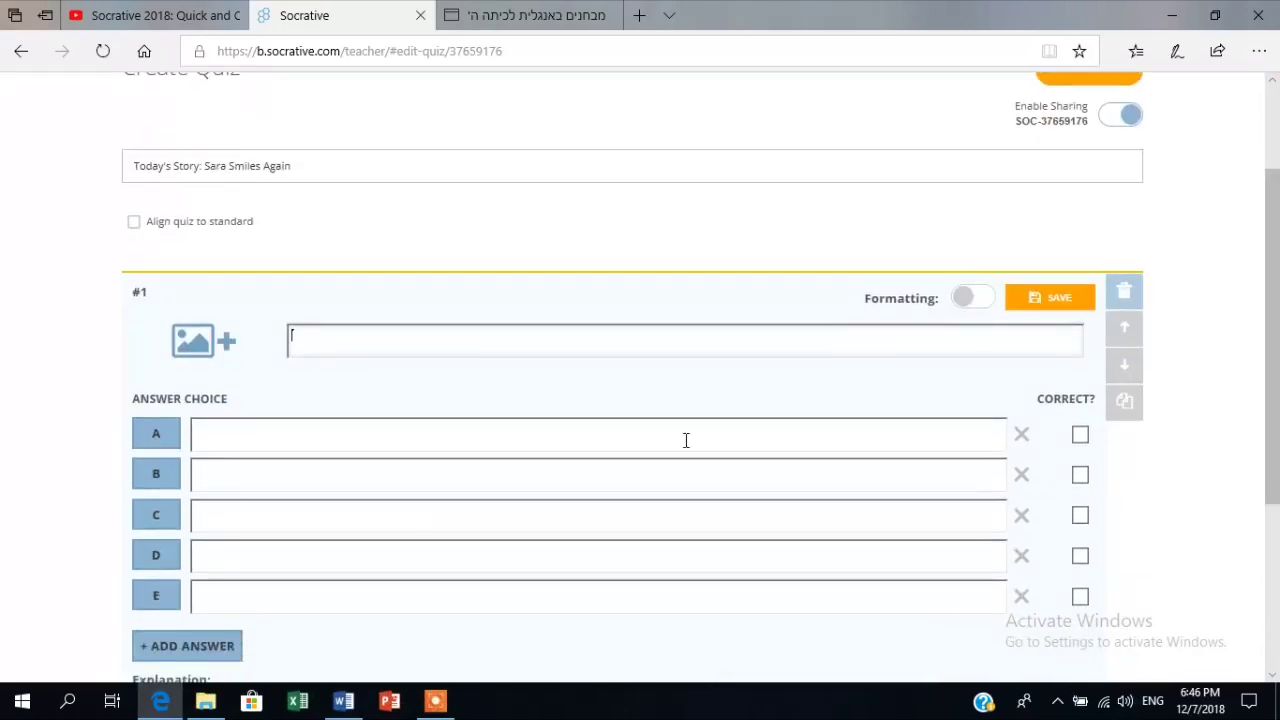
click(343, 701)
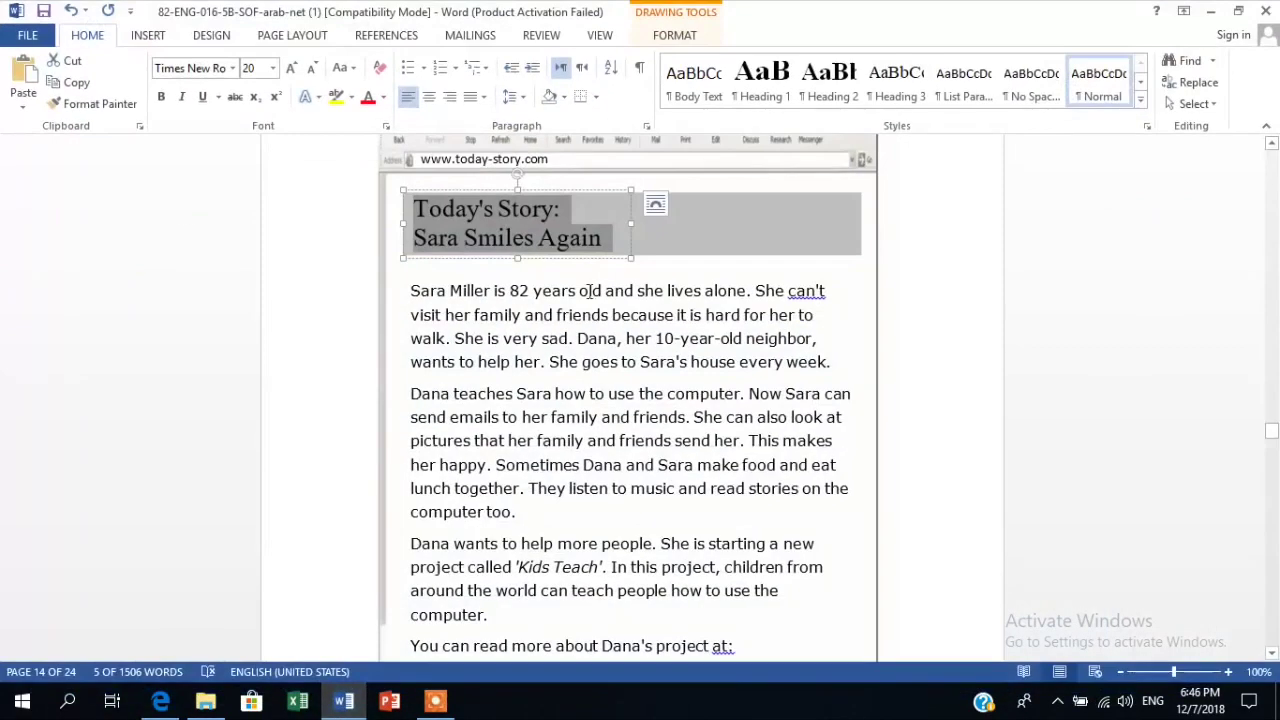
drag(1271, 434, 1271, 445)
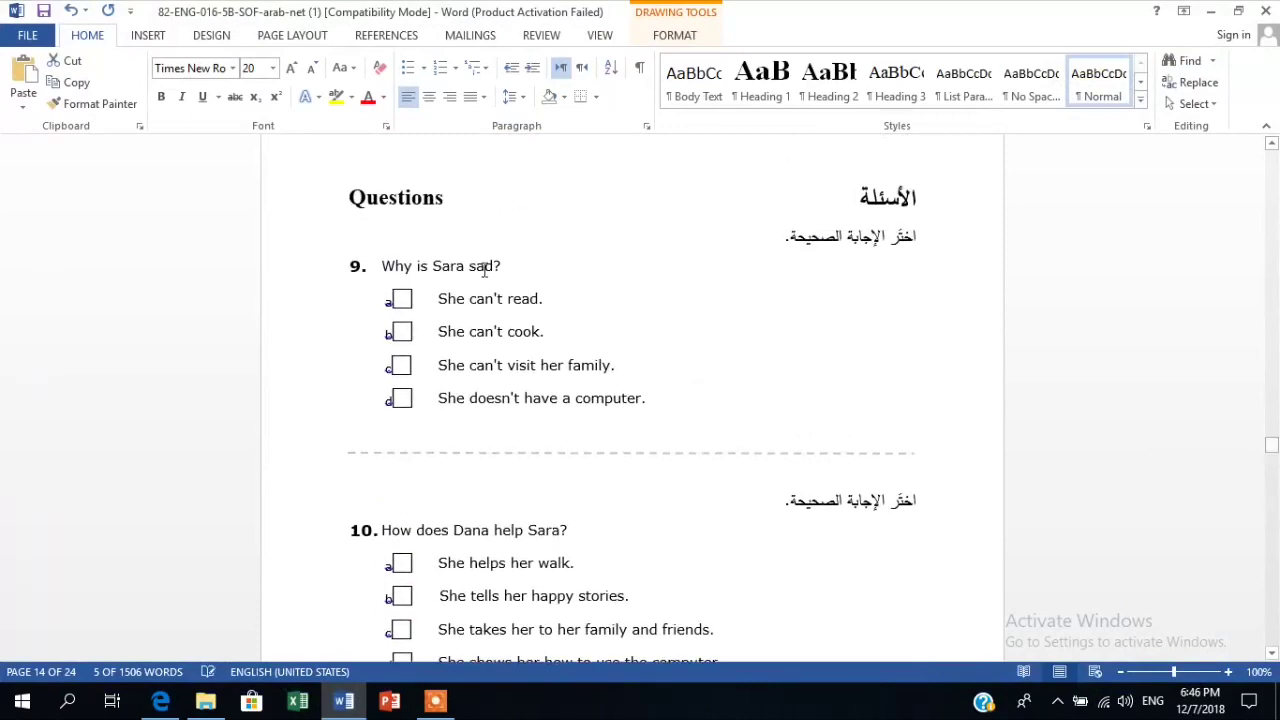
drag(502, 266, 380, 266)
right_click(414, 264)
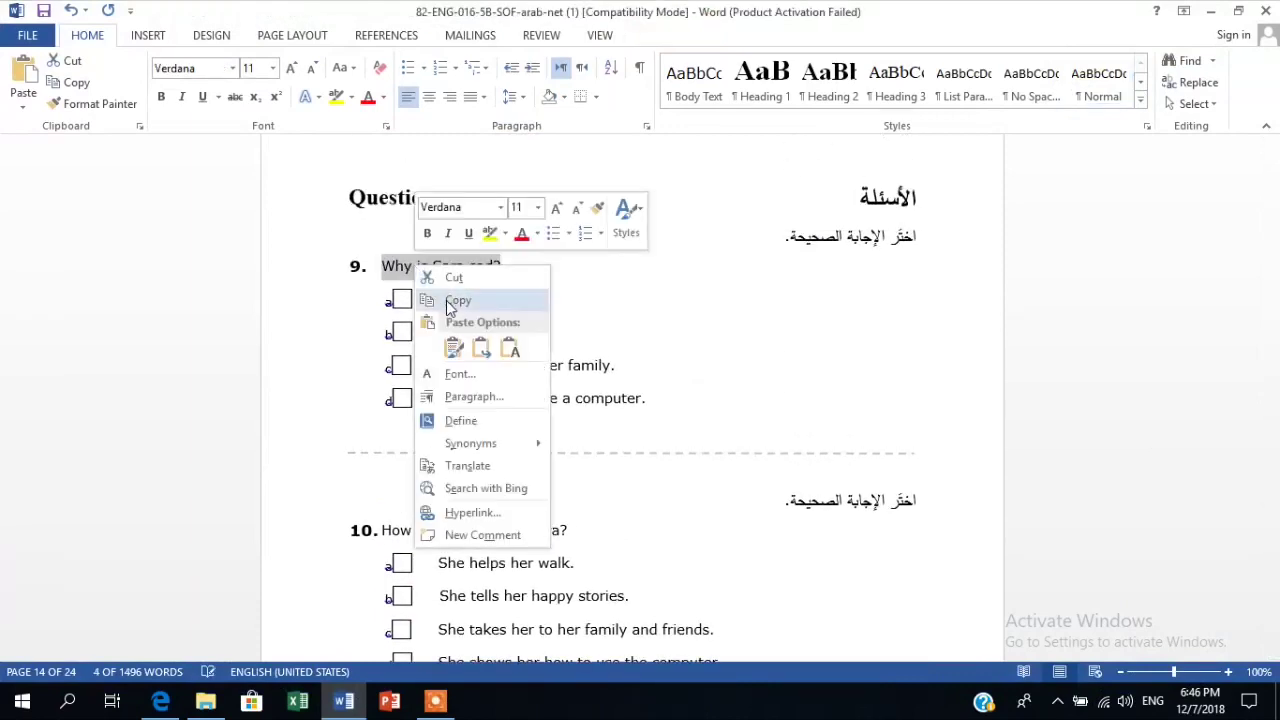
click(454, 301)
click(343, 701)
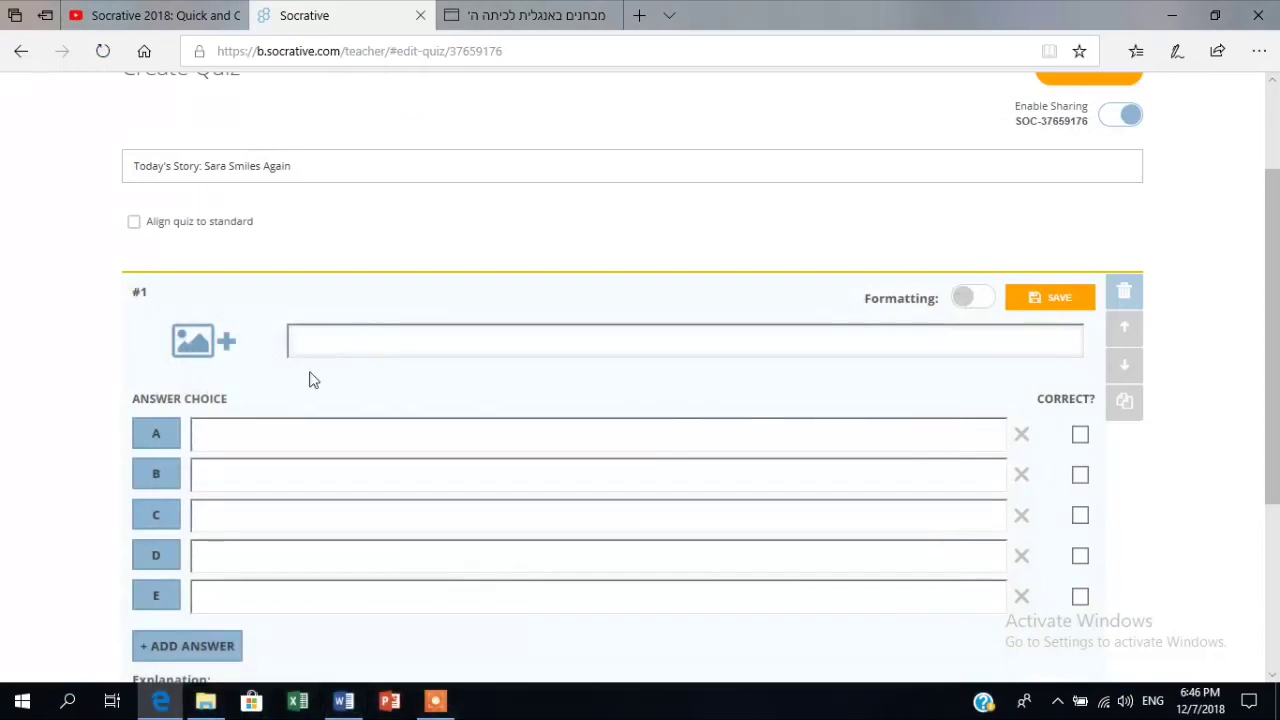
key(ctrl+v)
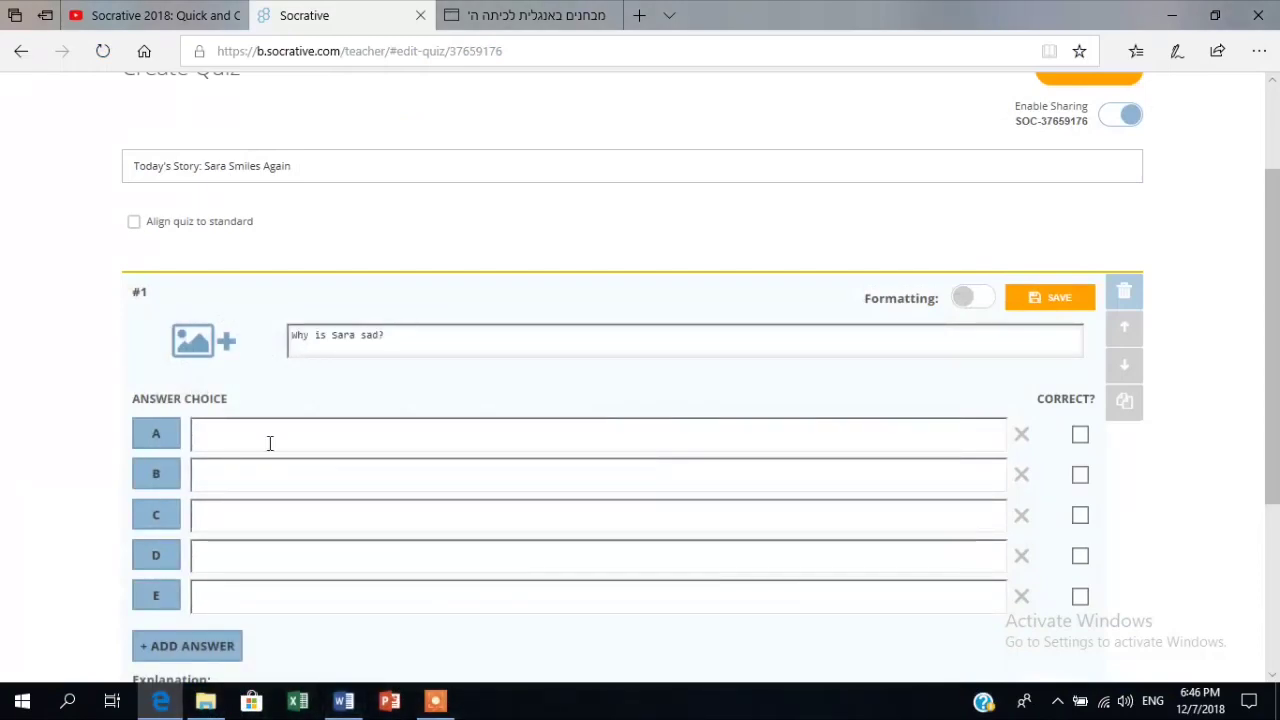
Copy 'She can't read.' from Word into answer A.
click(343, 701)
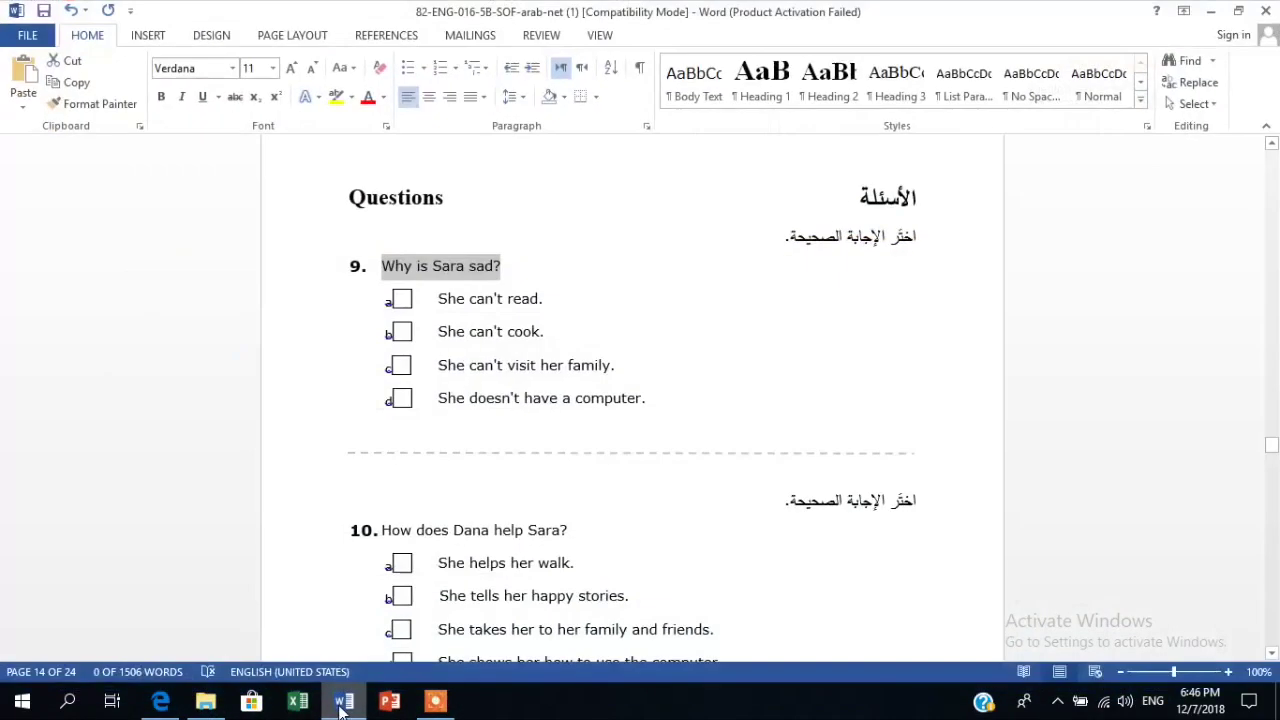
drag(543, 298, 440, 298)
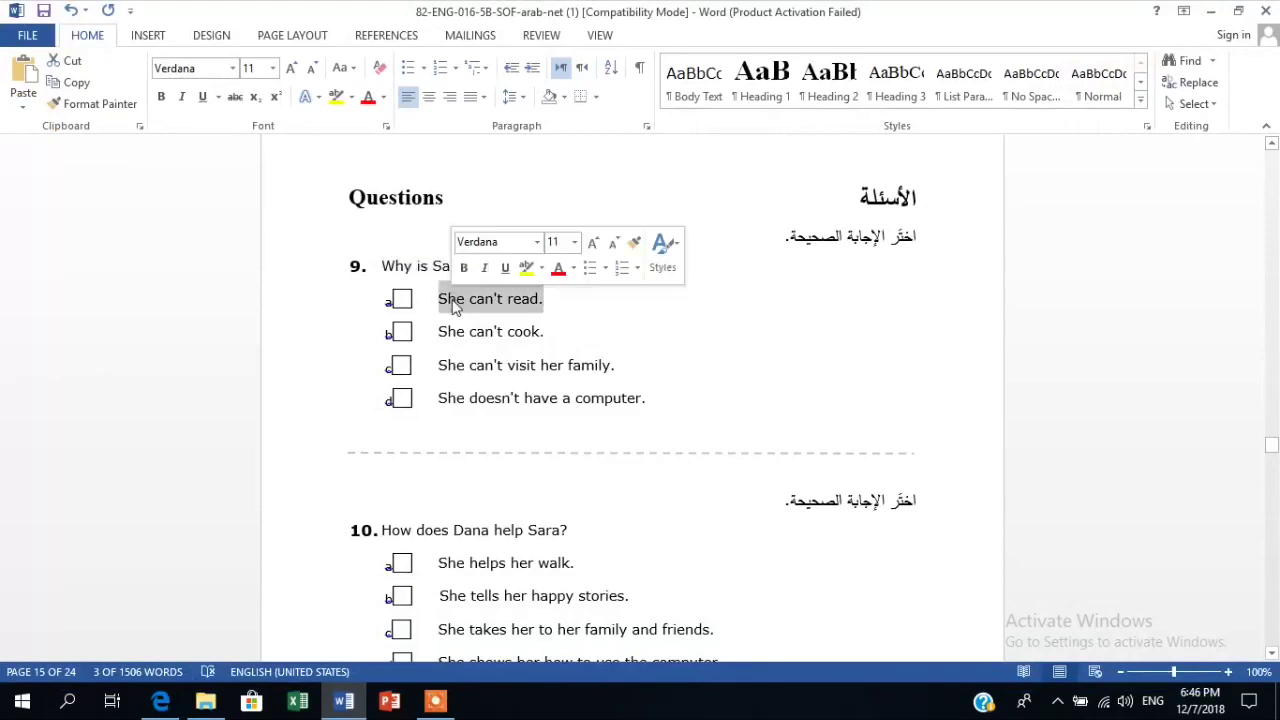
right_click(458, 304)
click(492, 335)
click(343, 701)
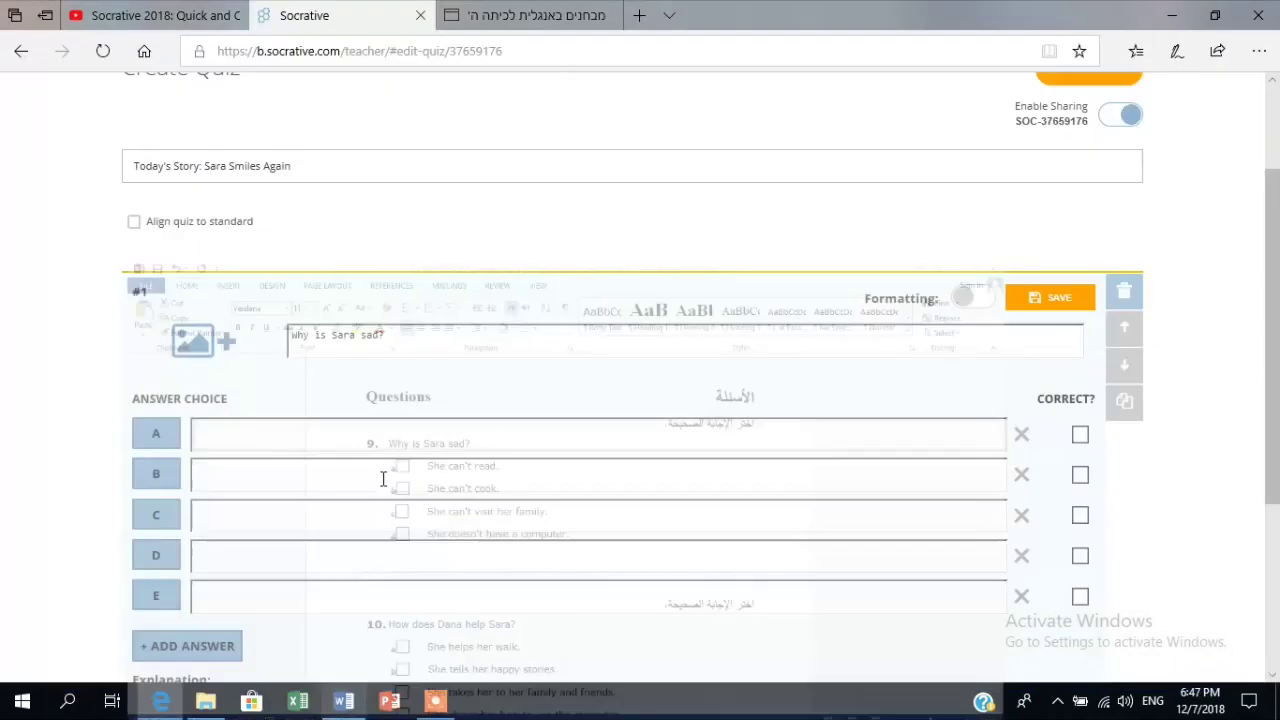
key(ctrl+v)
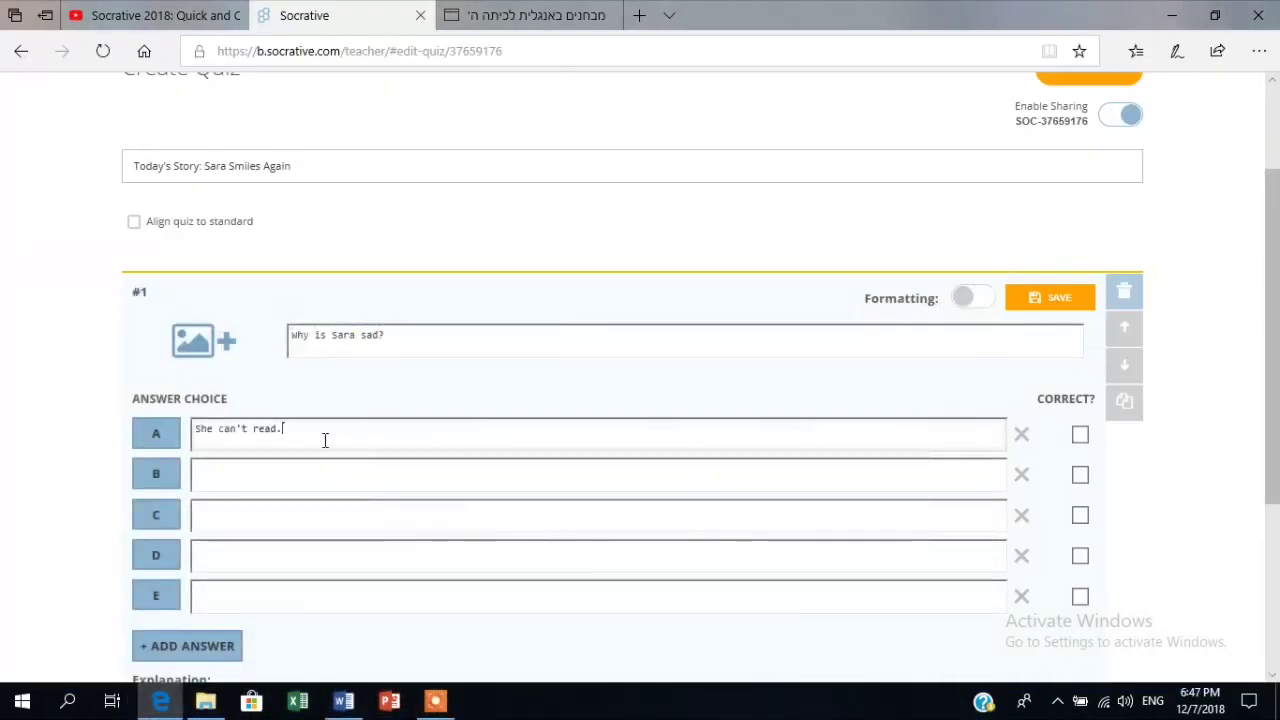
click(294, 482)
Copy 'She can't cook.' from Word into answer B.
click(343, 701)
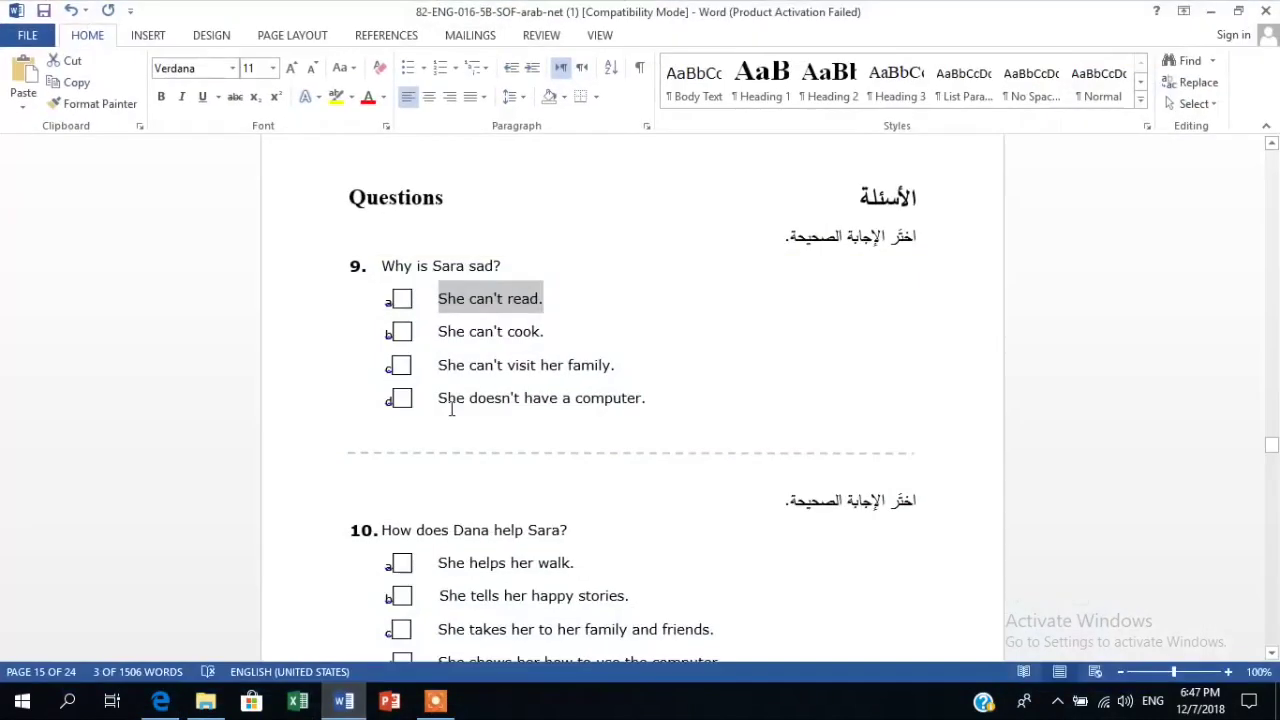
drag(544, 332, 436, 331)
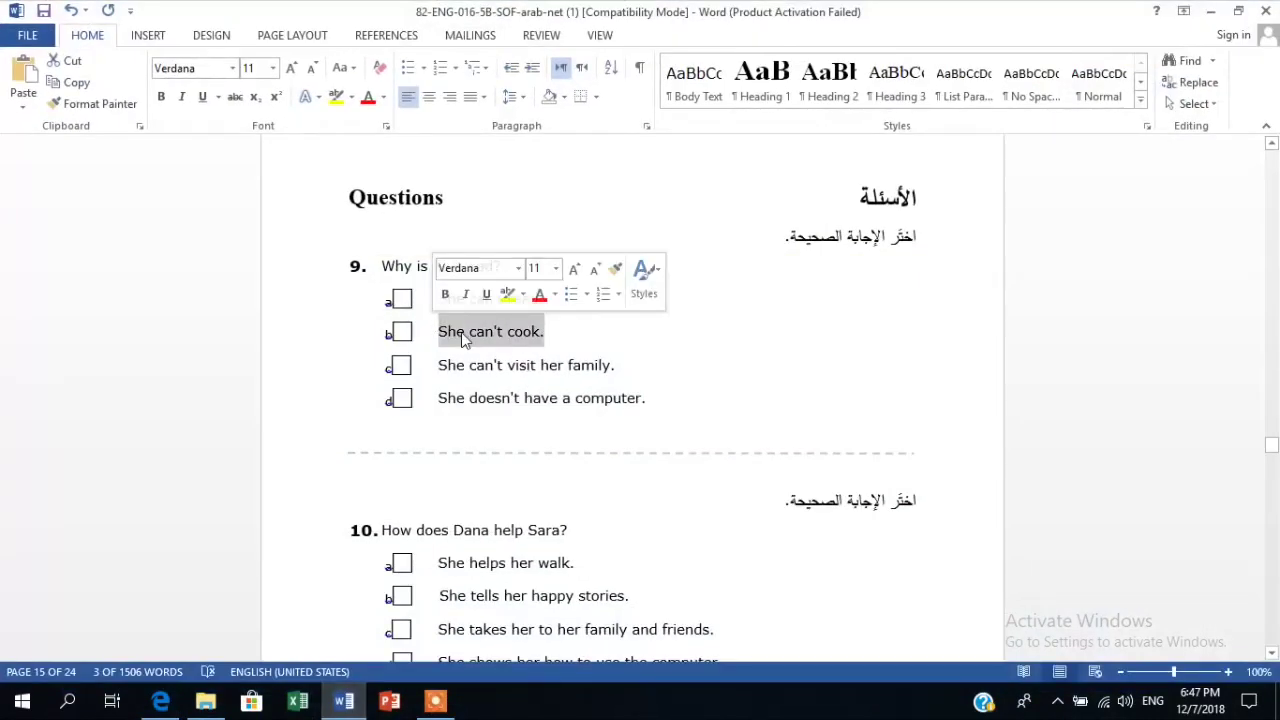
right_click(462, 334)
click(505, 367)
click(343, 701)
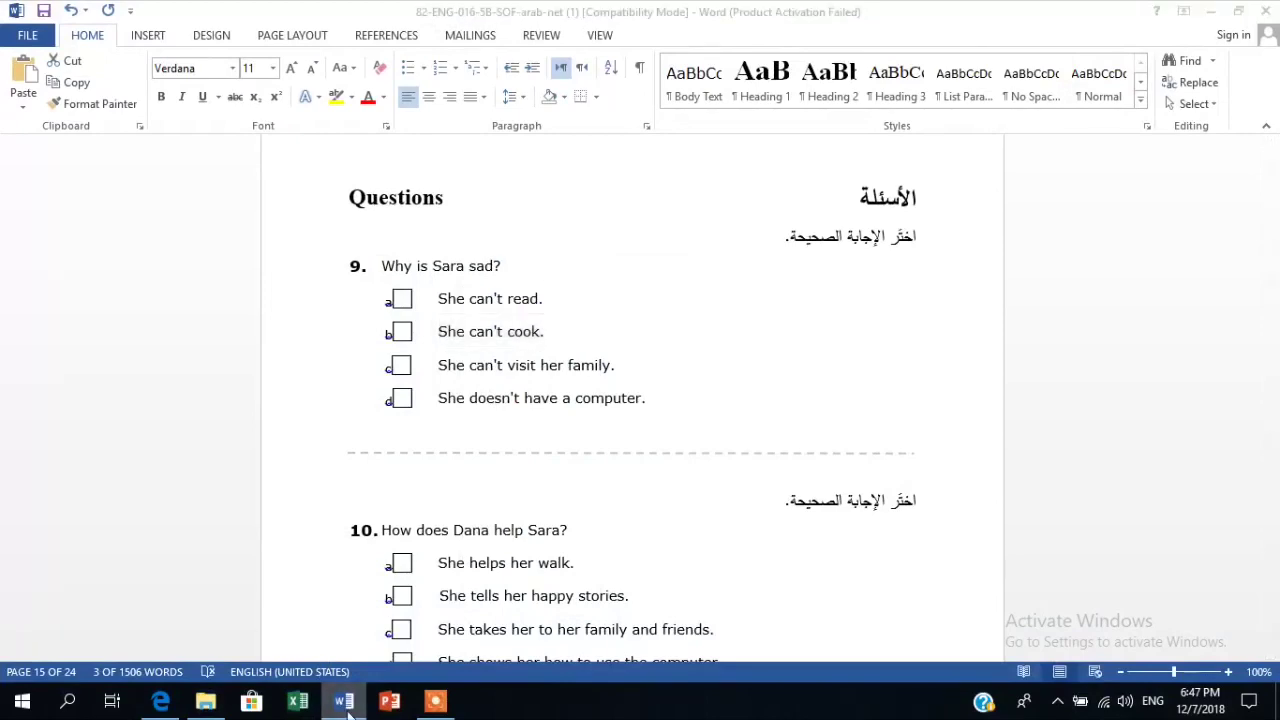
click(250, 467)
key(ctrl+v)
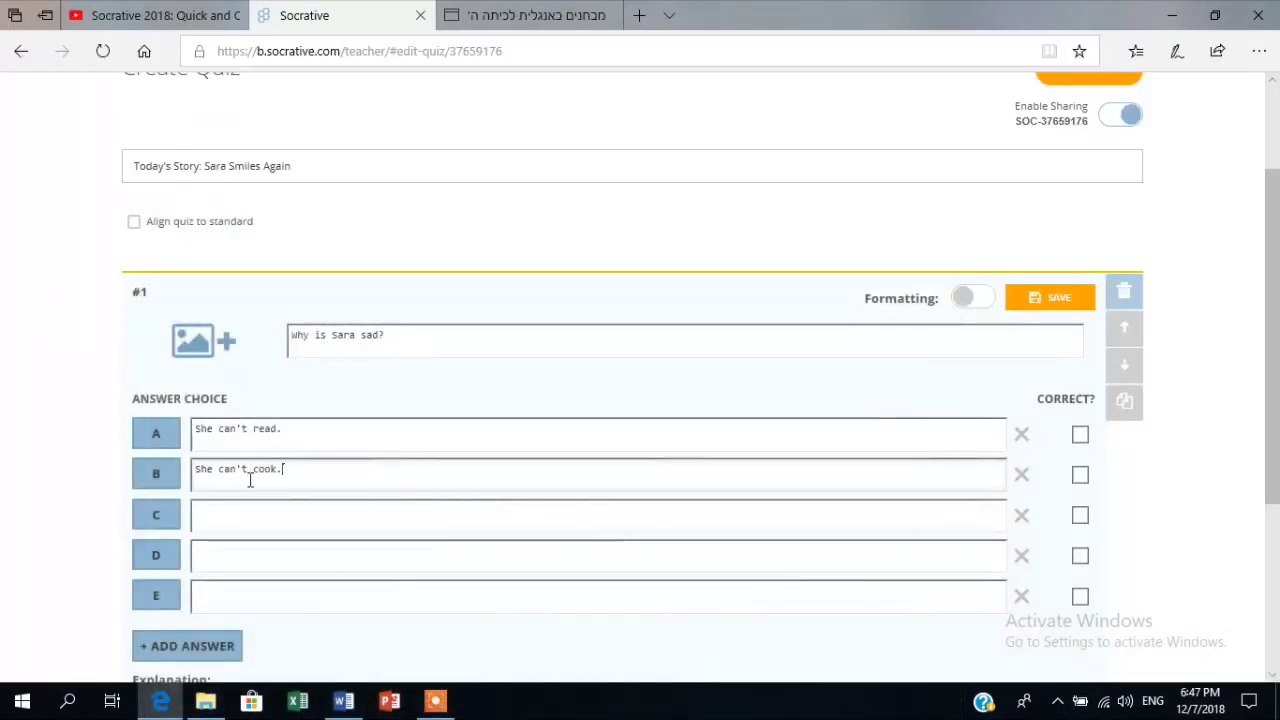
click(246, 514)
Copy 'She can't visit her family.' from Word into answer C.
click(343, 701)
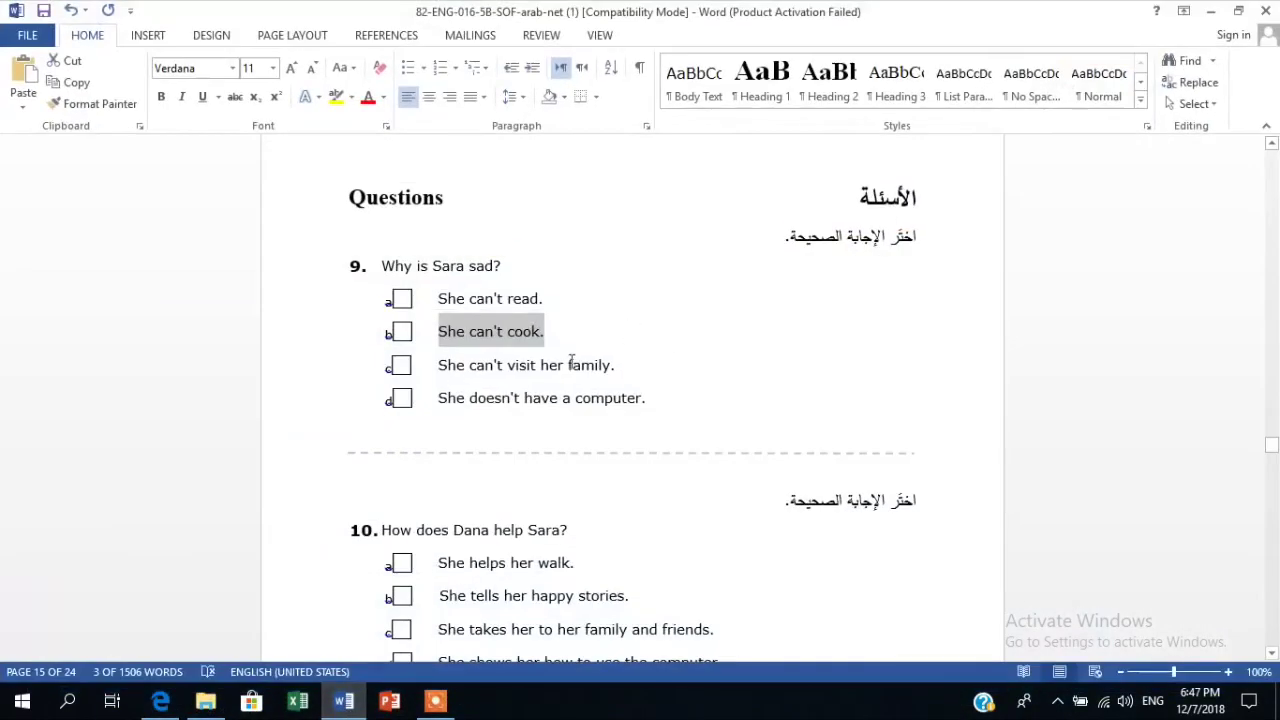
drag(616, 368, 442, 368)
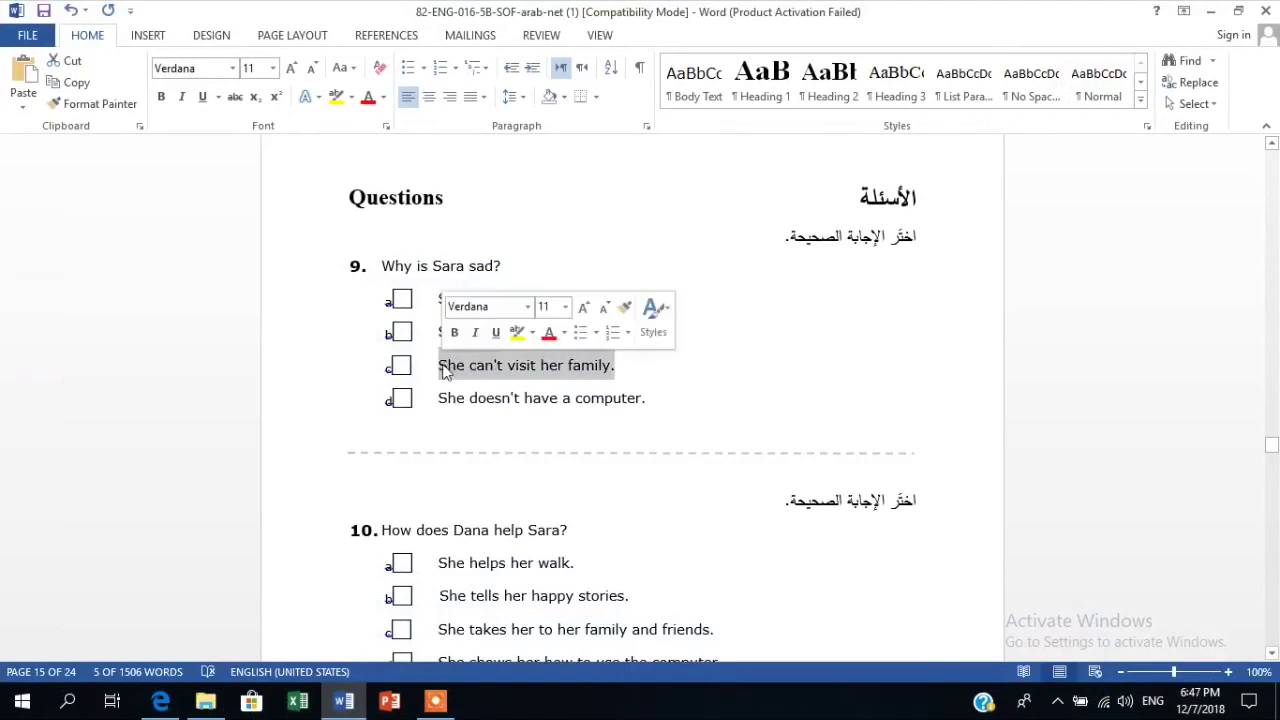
right_click(445, 372)
click(480, 400)
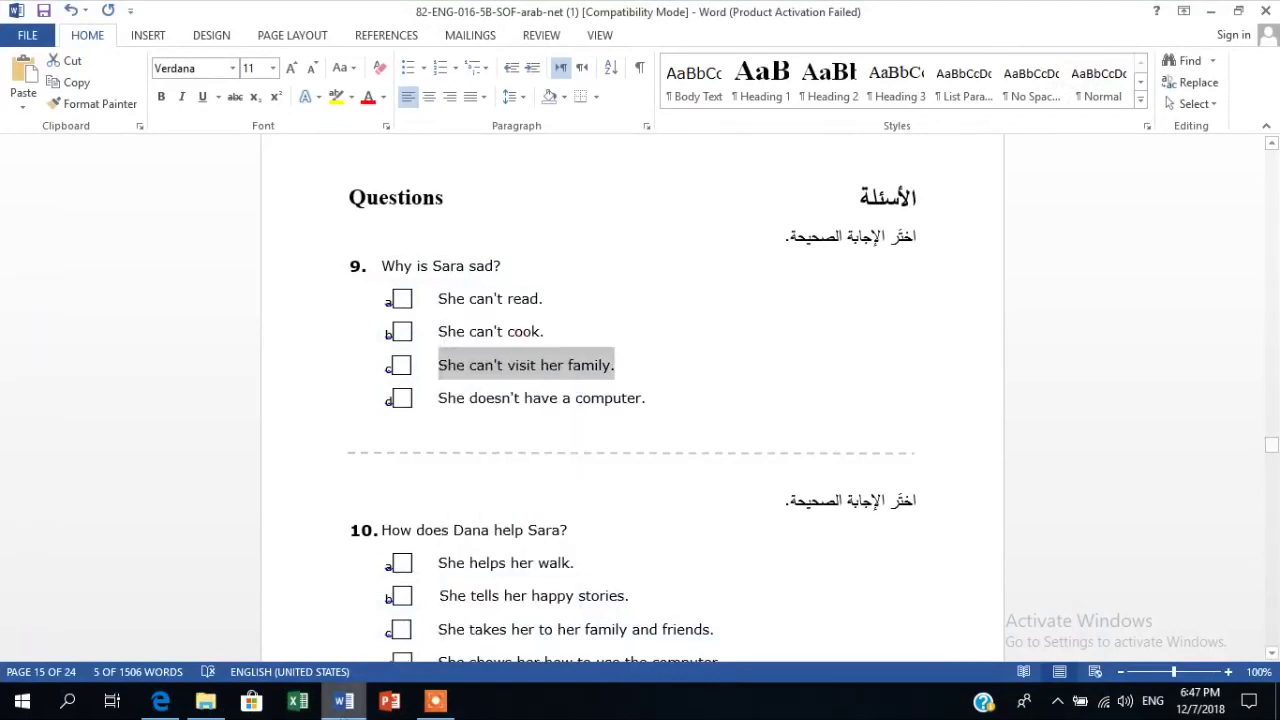
click(343, 701)
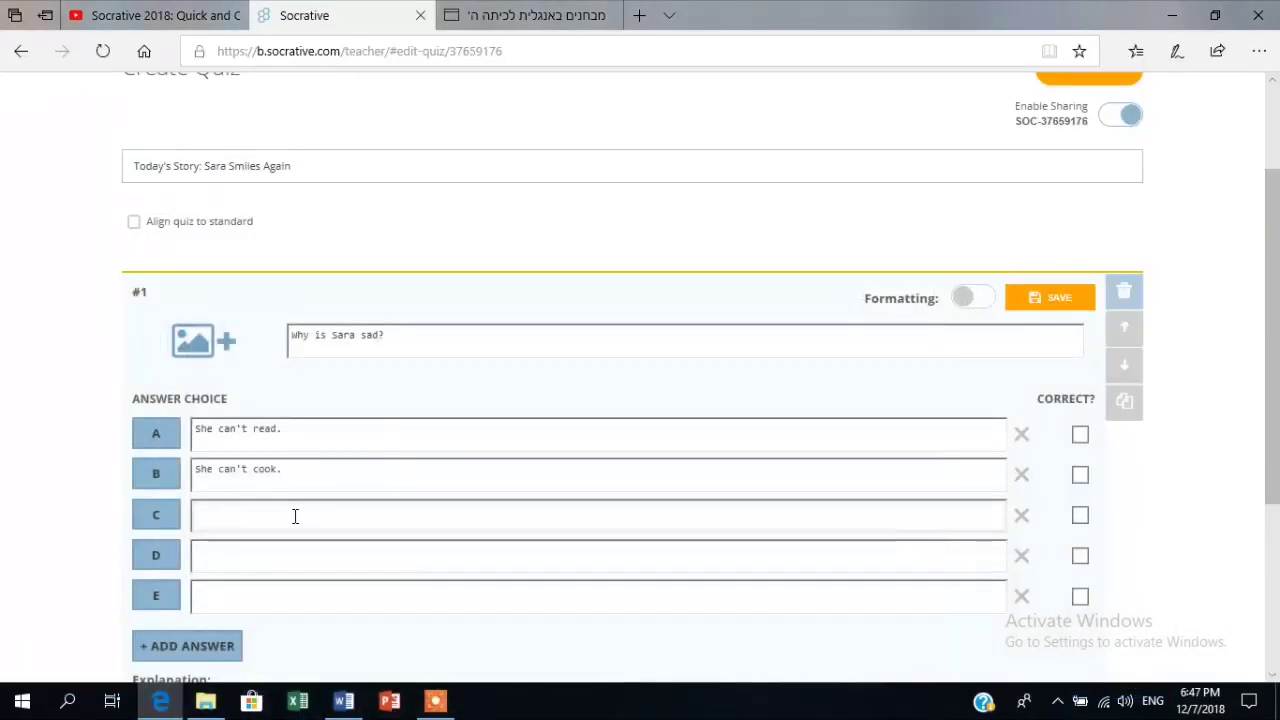
key(ctrl+v)
click(289, 549)
Add 'She doesn't have a computer.' as answer D and delete the empty answer E.
click(342, 698)
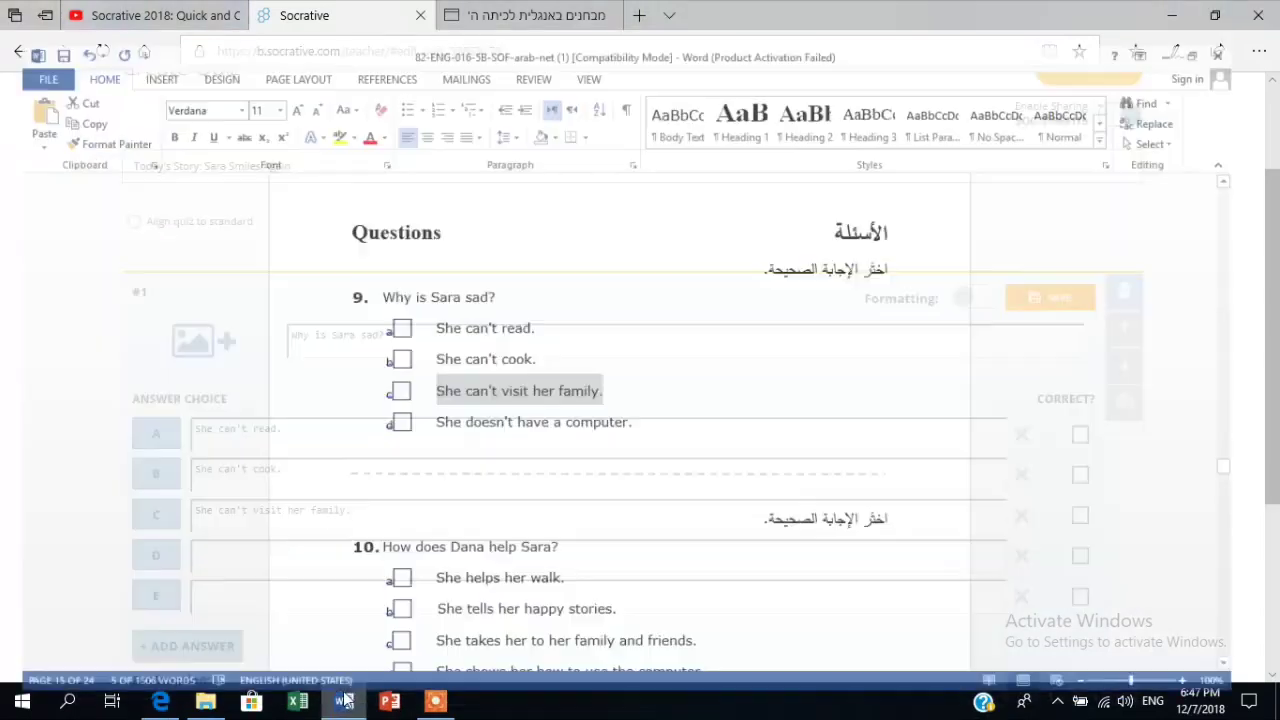
drag(657, 404, 436, 400)
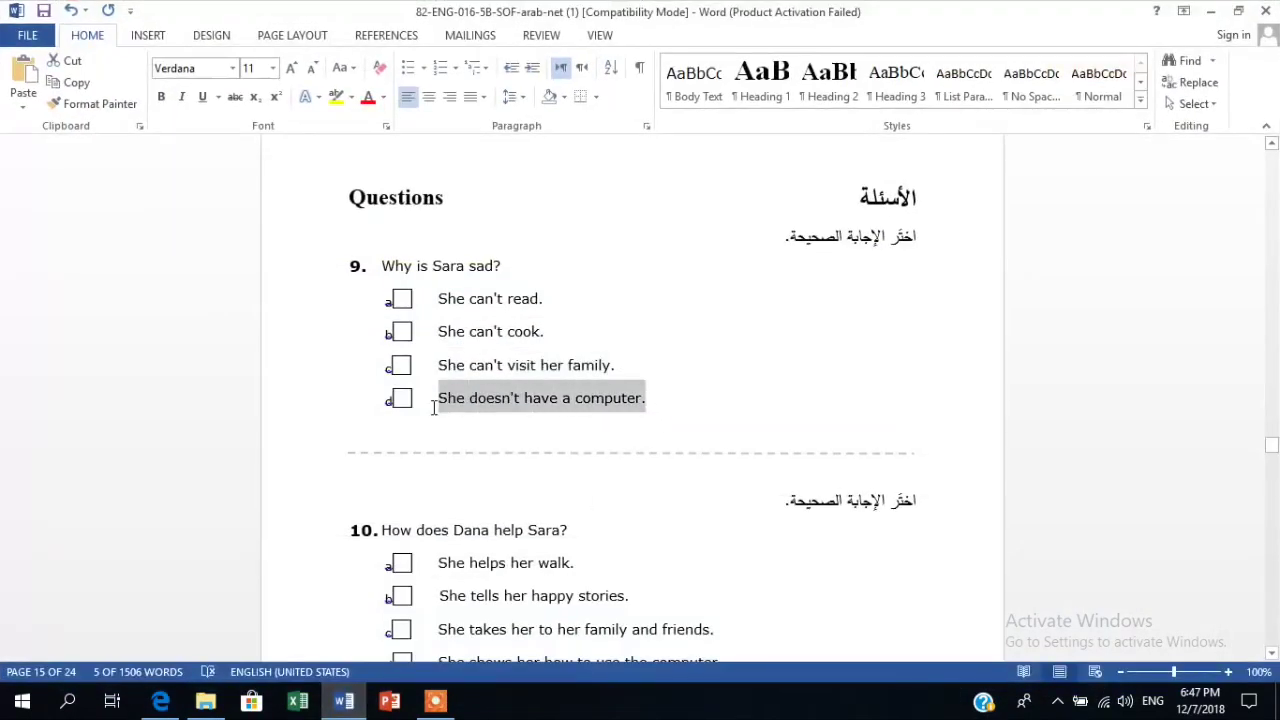
right_click(442, 401)
click(531, 152)
key(alt+Tab)
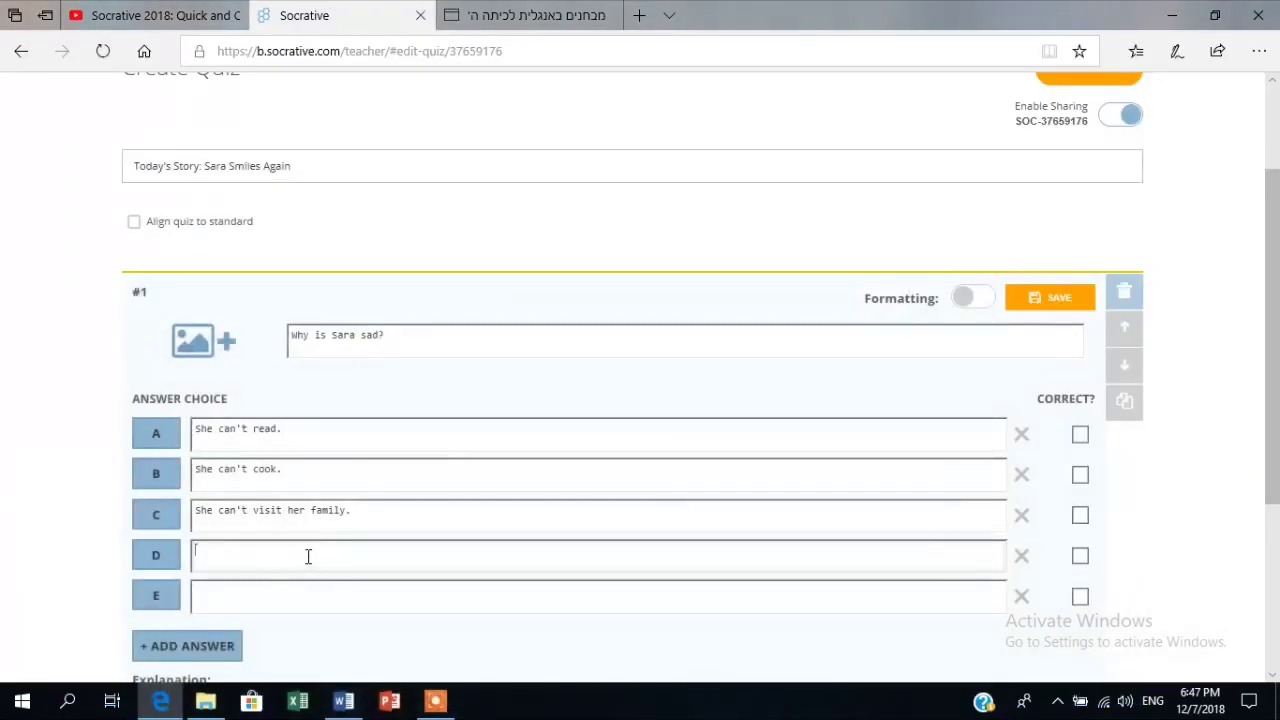
click(308, 556)
key(ctrl+v)
click(1021, 597)
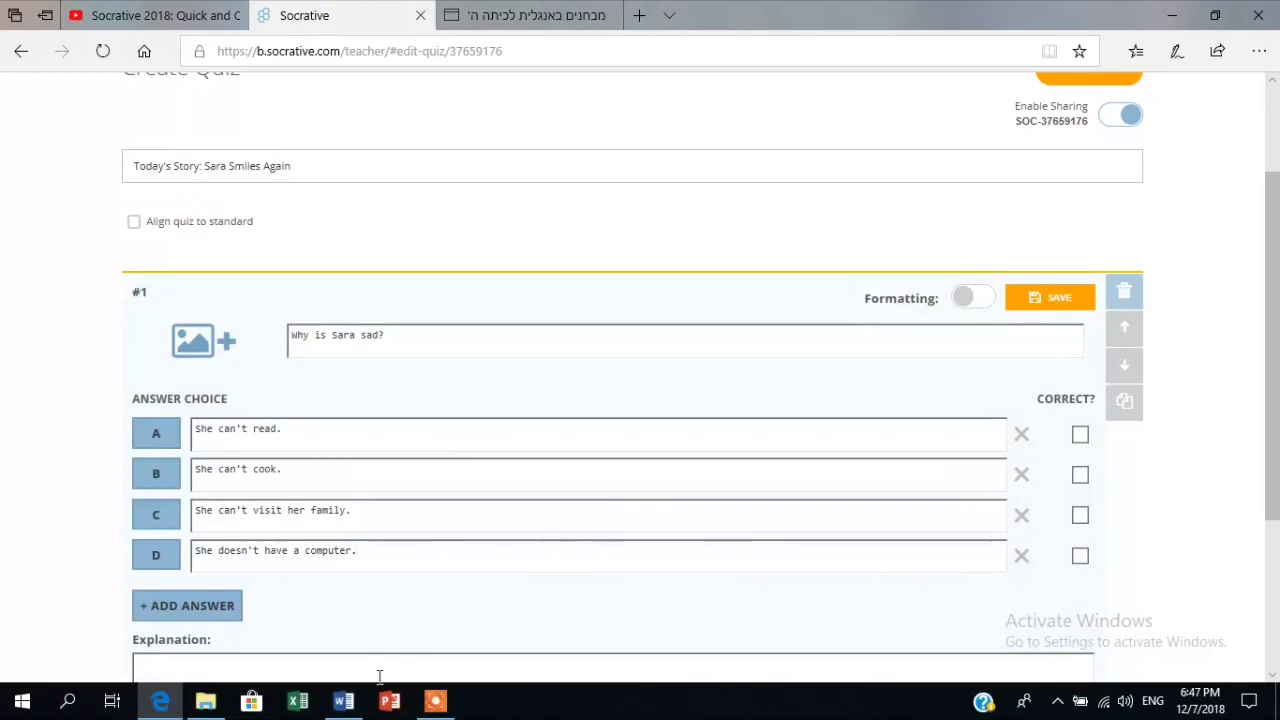
click(343, 701)
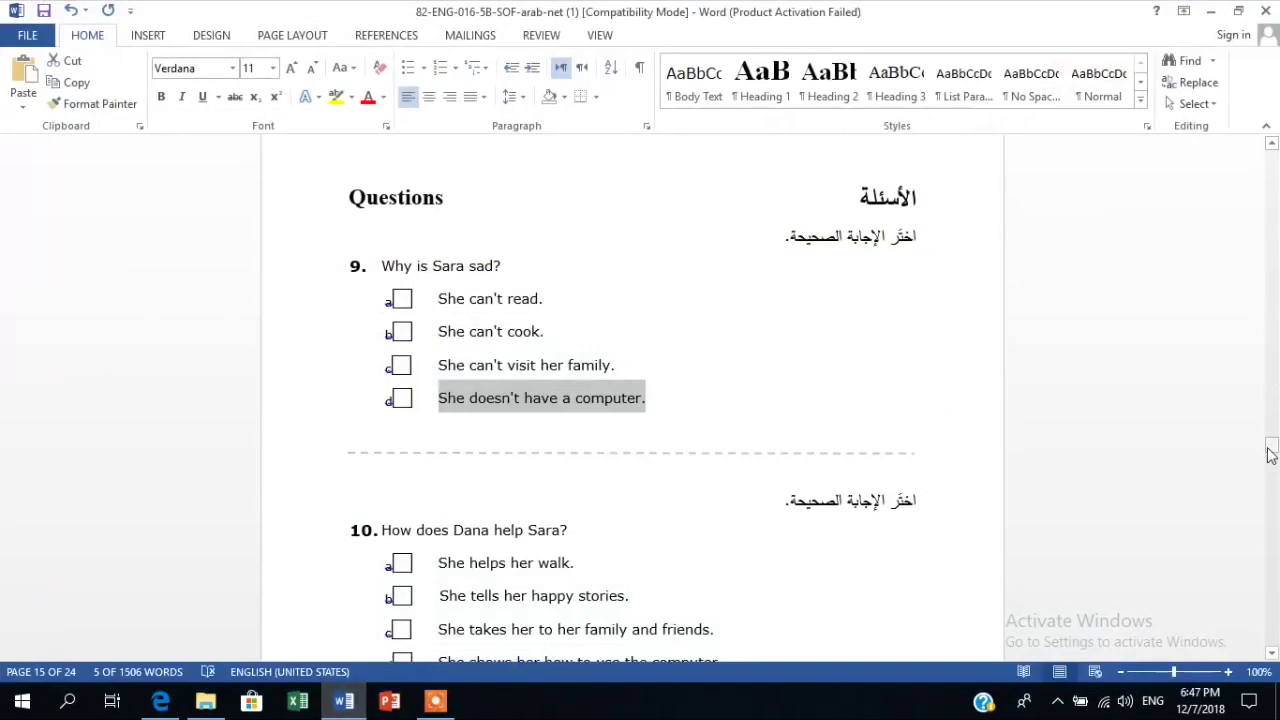
Copy the Word story sentence saying Sara can't visit family and friends because walking is hard.
drag(1270, 452, 1270, 433)
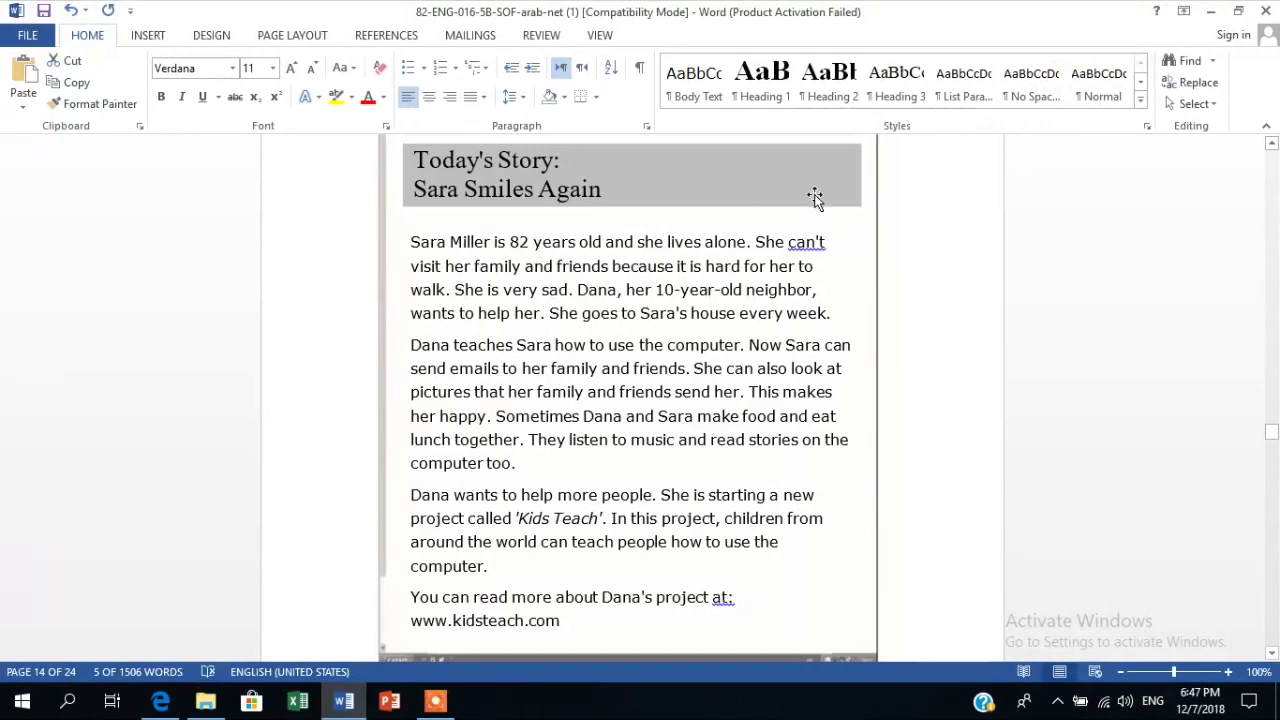
drag(771, 244, 441, 291)
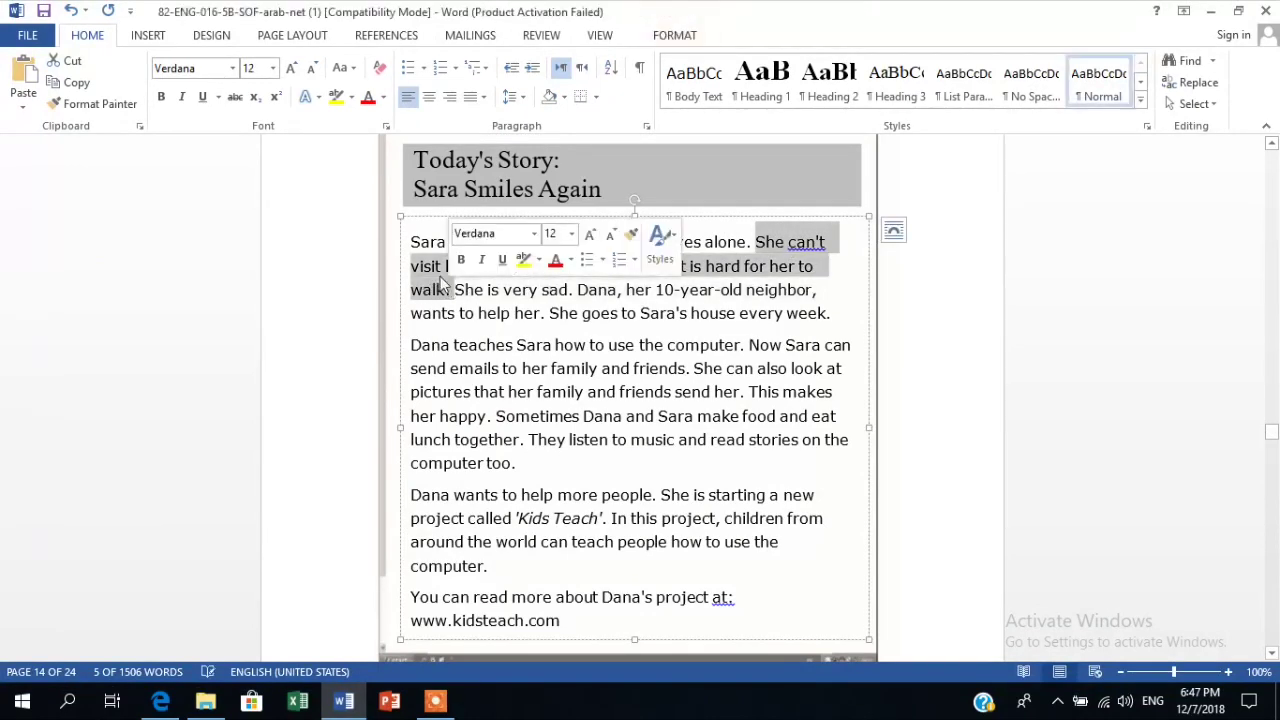
right_click(435, 276)
click(470, 311)
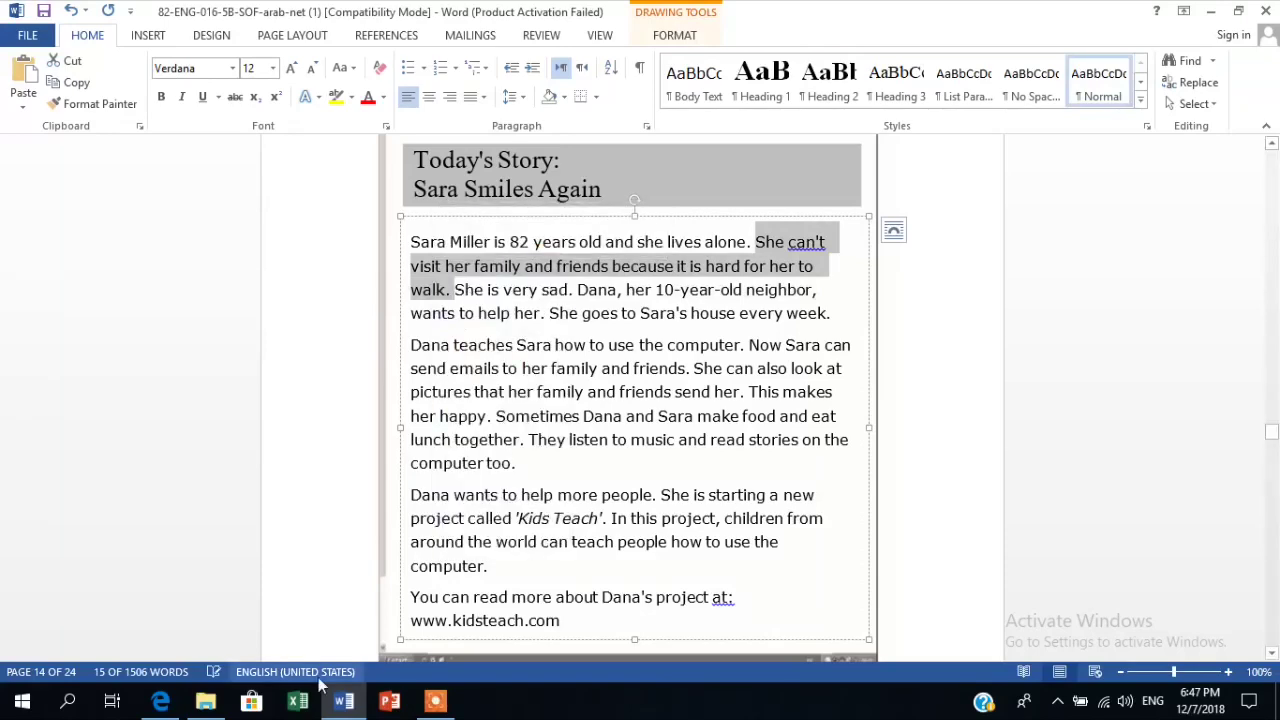
click(160, 701)
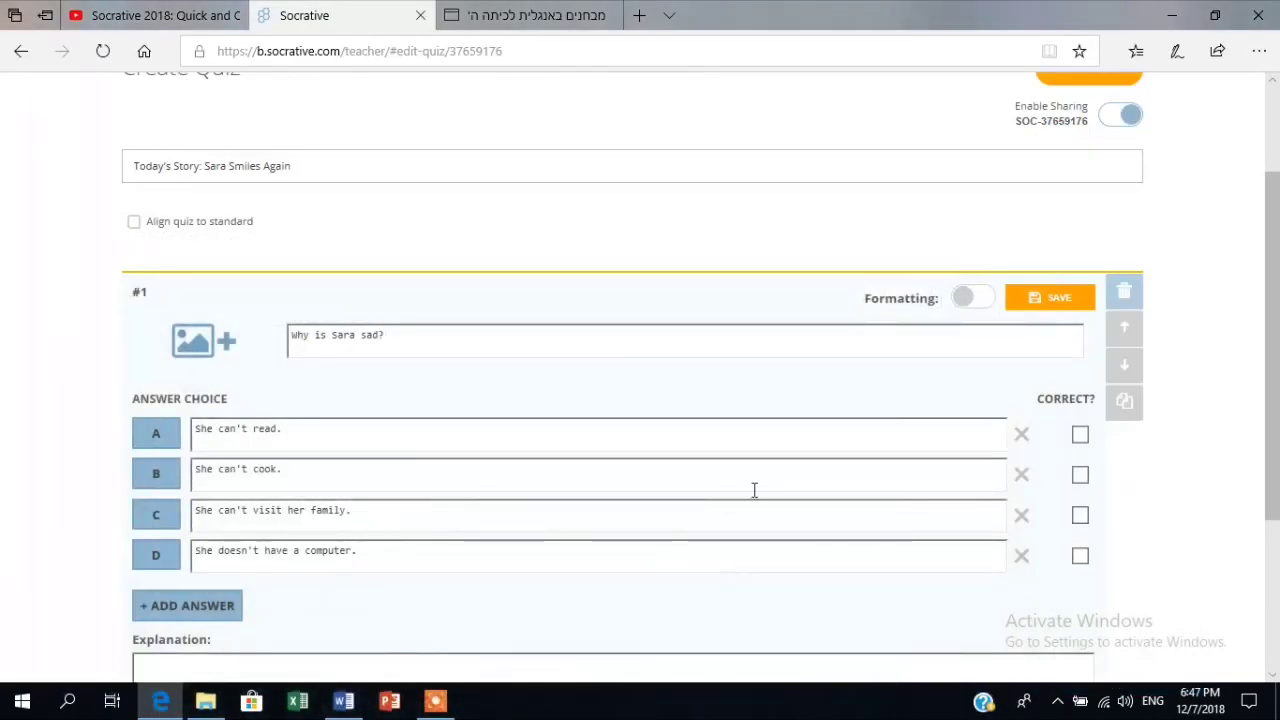
Paste the walking-difficulty sentence as question #1's one-line explanation and mark answer C correct.
scroll(752, 491, down, 1)
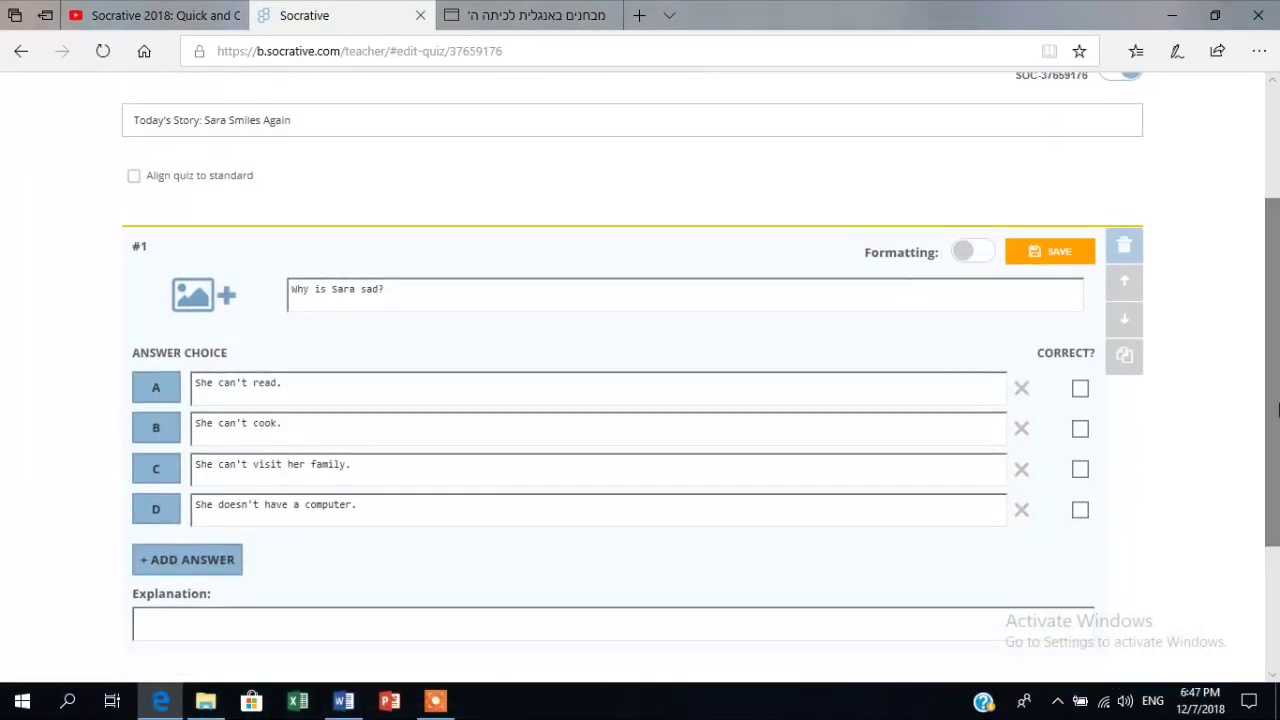
click(234, 622)
key(ctrl+v)
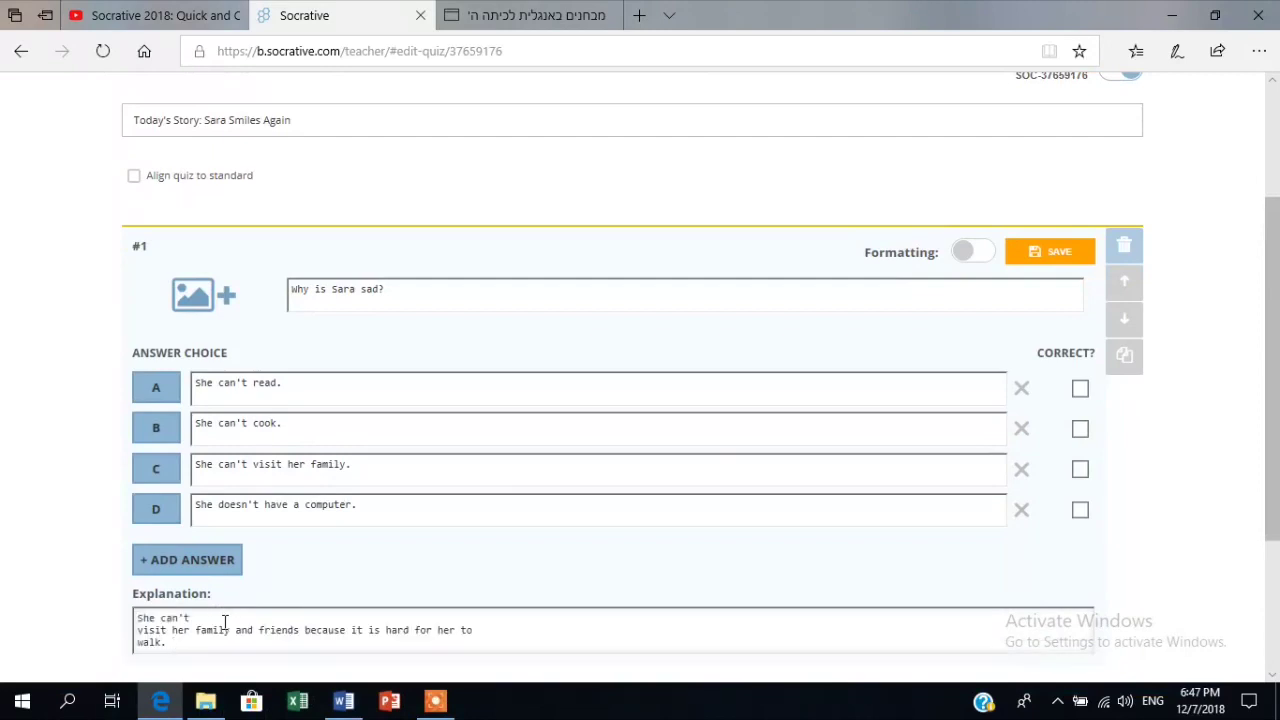
key(BackSpace)
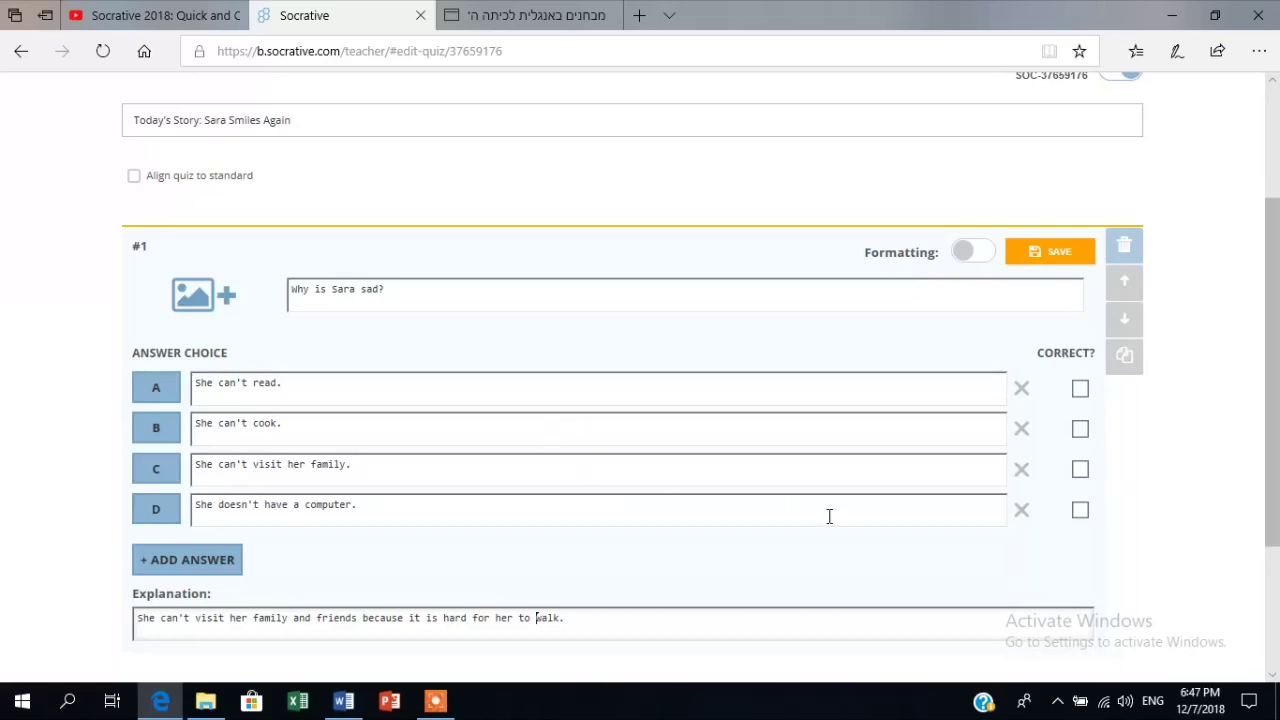
click(1080, 470)
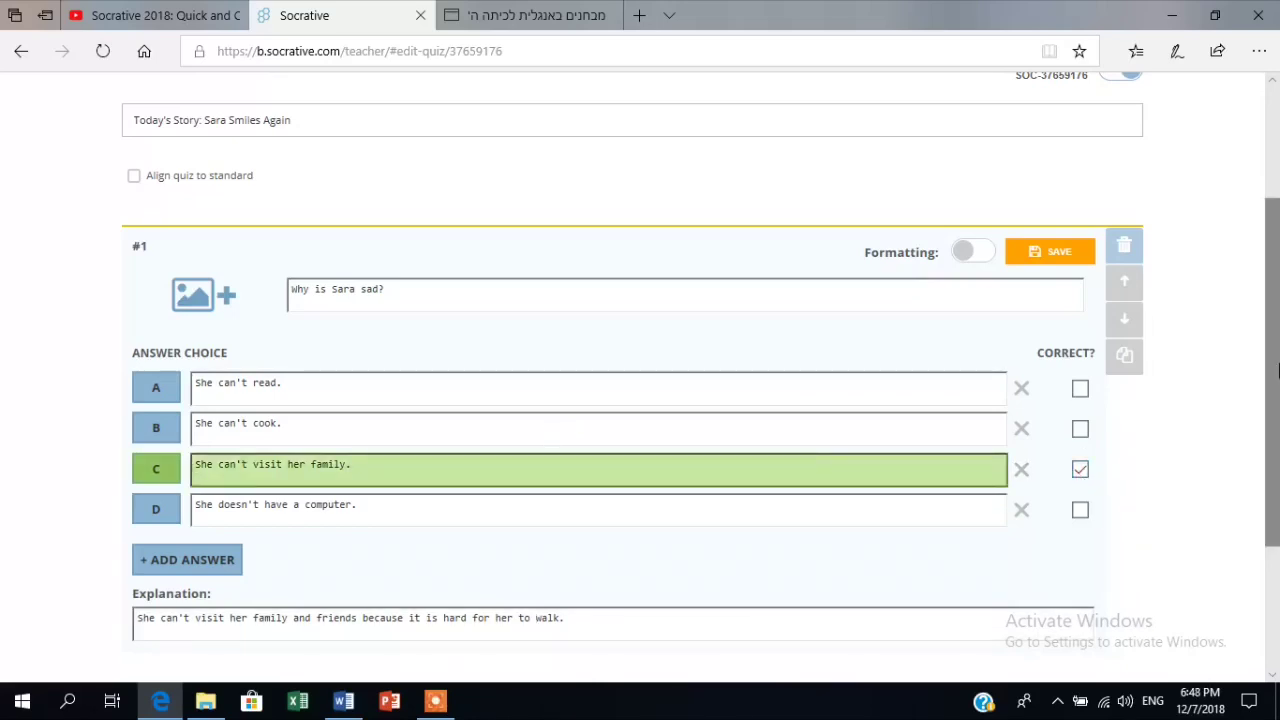
scroll(1278, 370, down, 2)
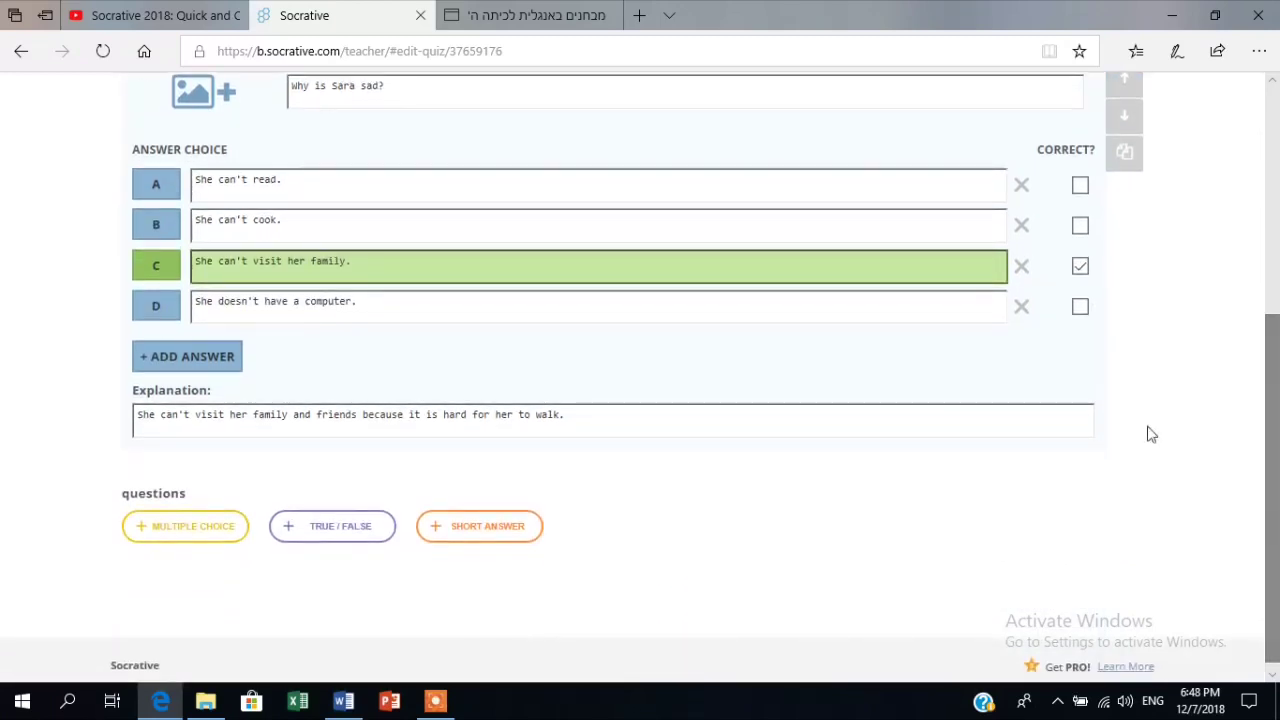
Add multiple-choice question #2 with 'How does Dana help Sara?' copied from Word's question 10.
click(195, 540)
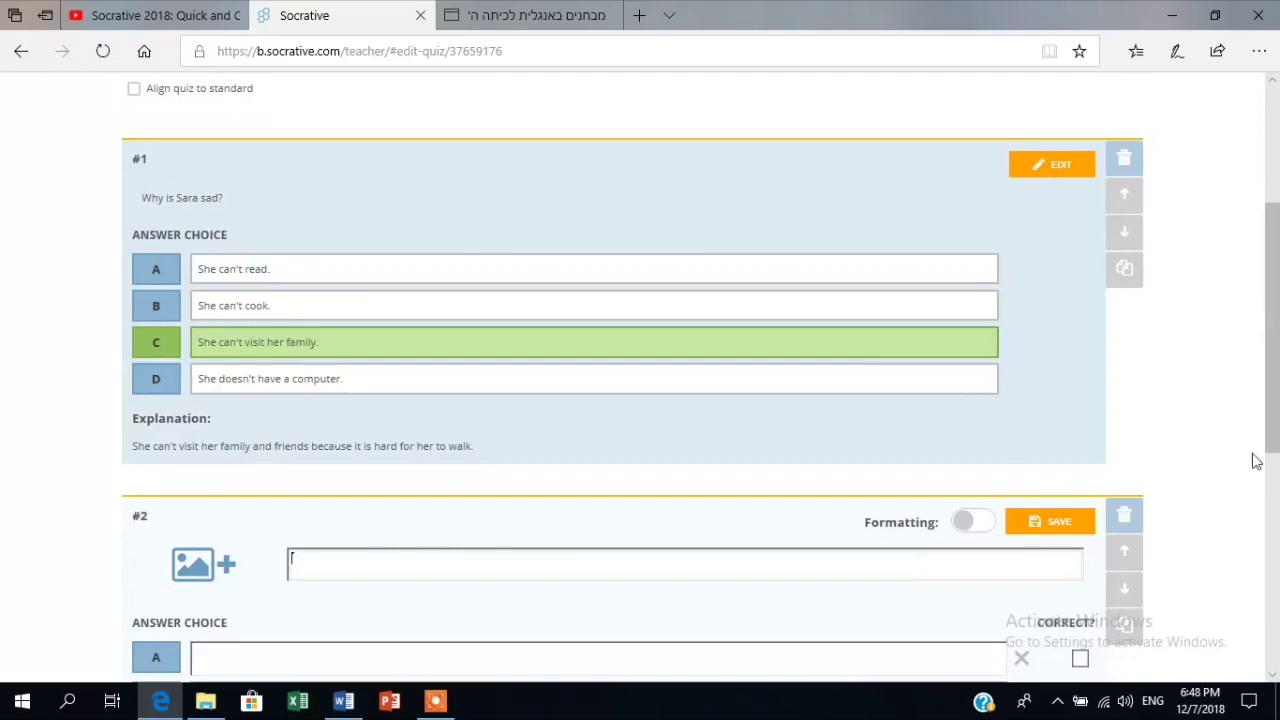
scroll(640, 420, down, 2)
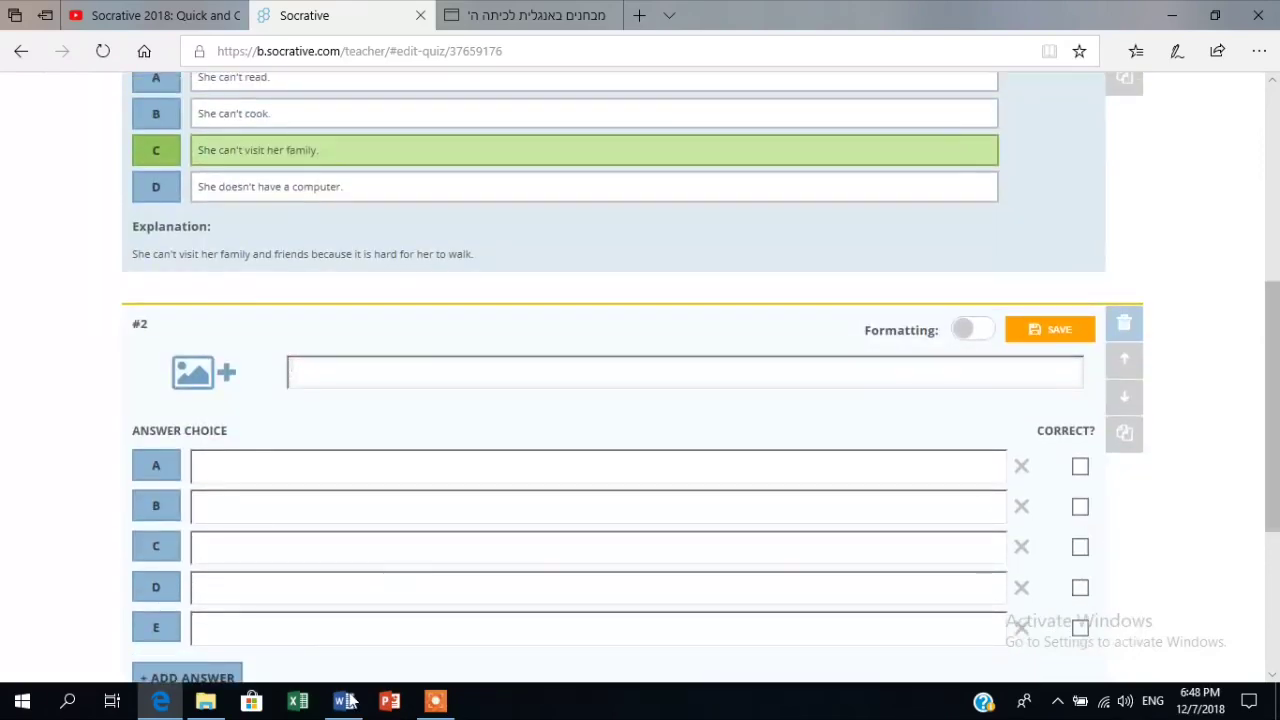
click(345, 701)
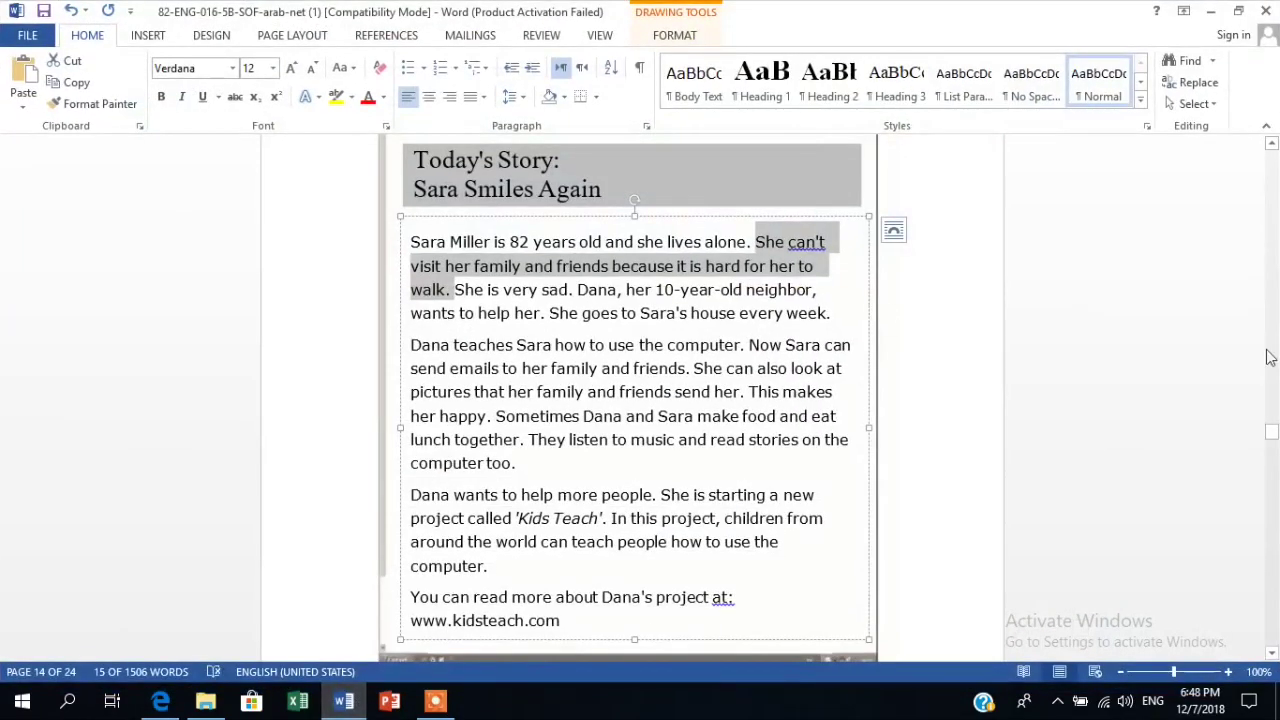
drag(1274, 440, 1271, 455)
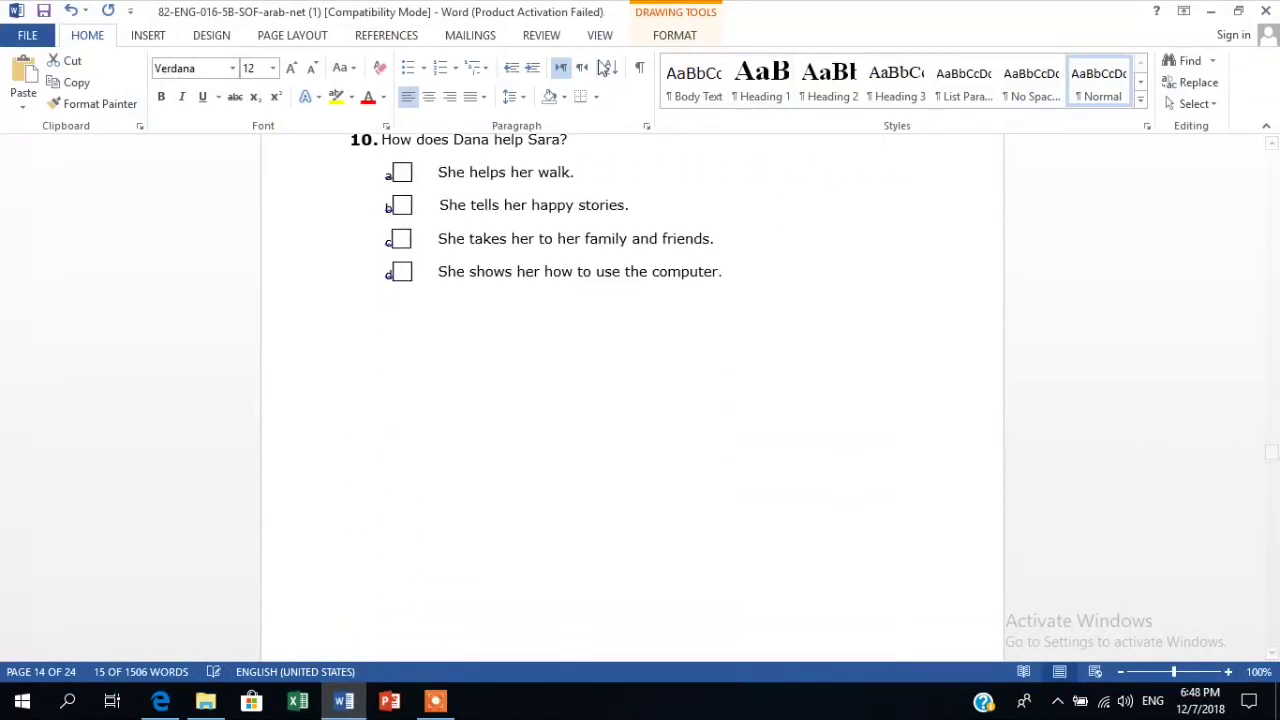
triple_click(588, 141)
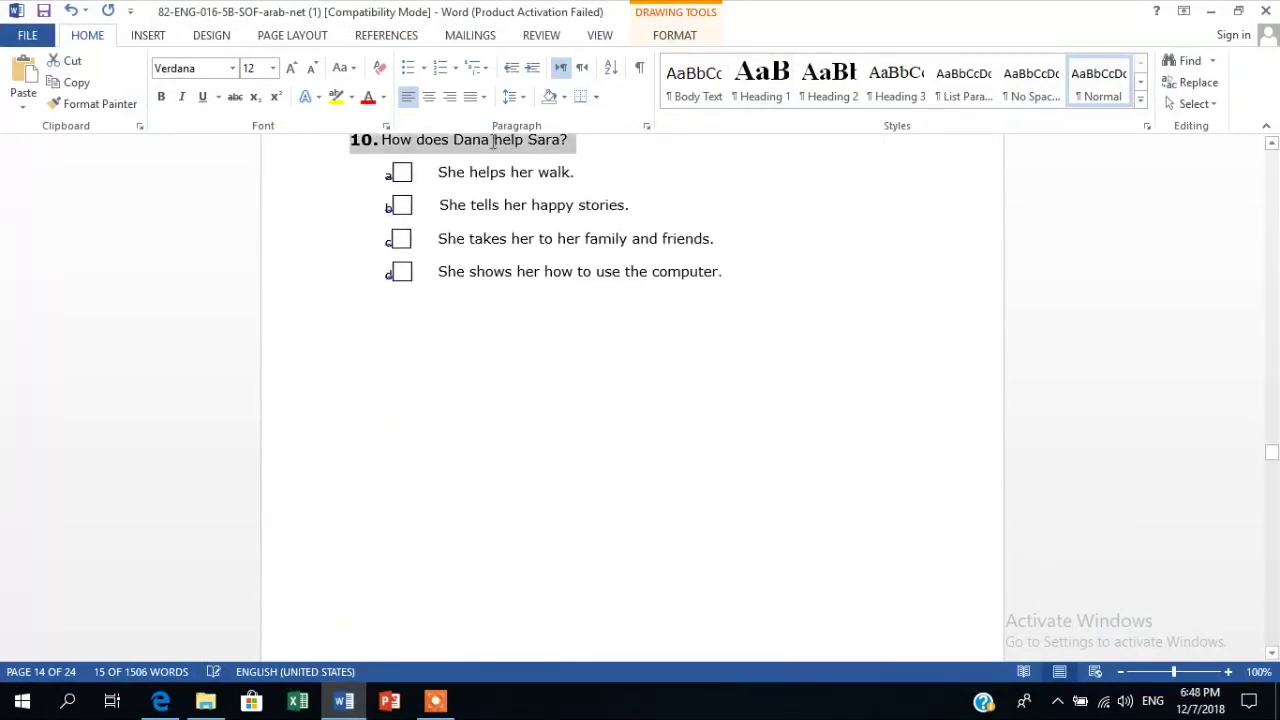
click(493, 141)
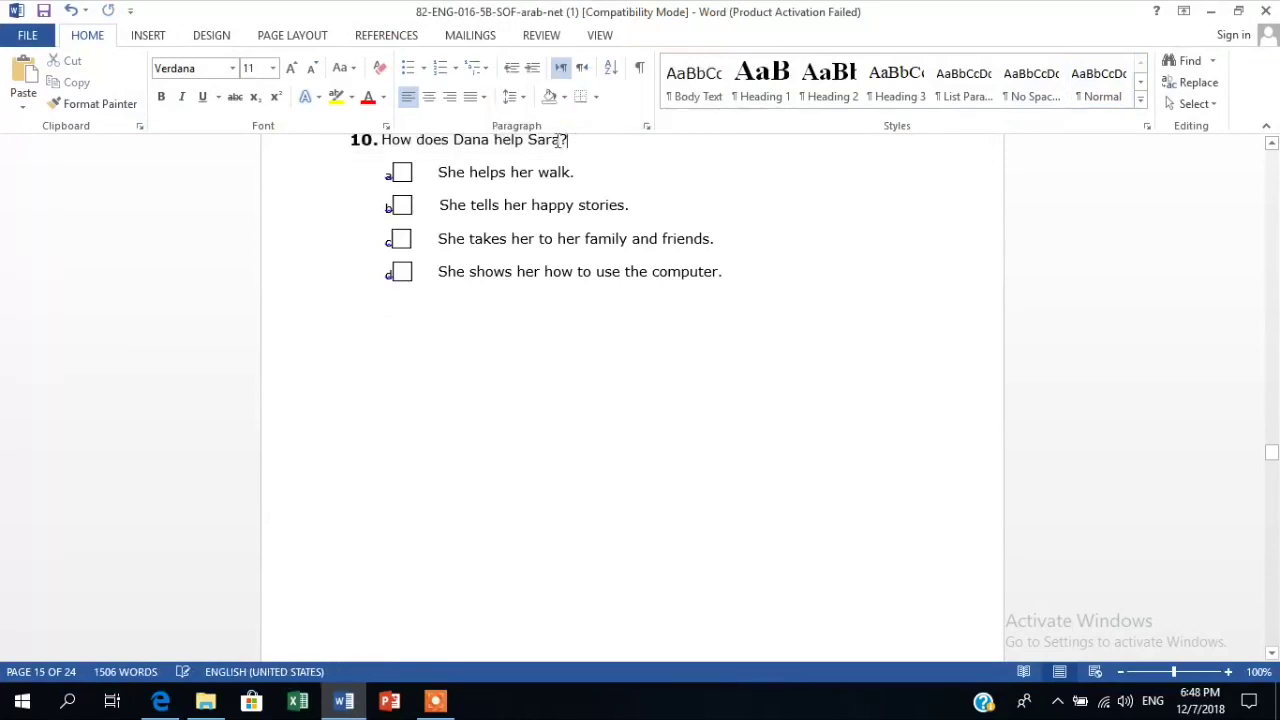
drag(562, 140, 408, 141)
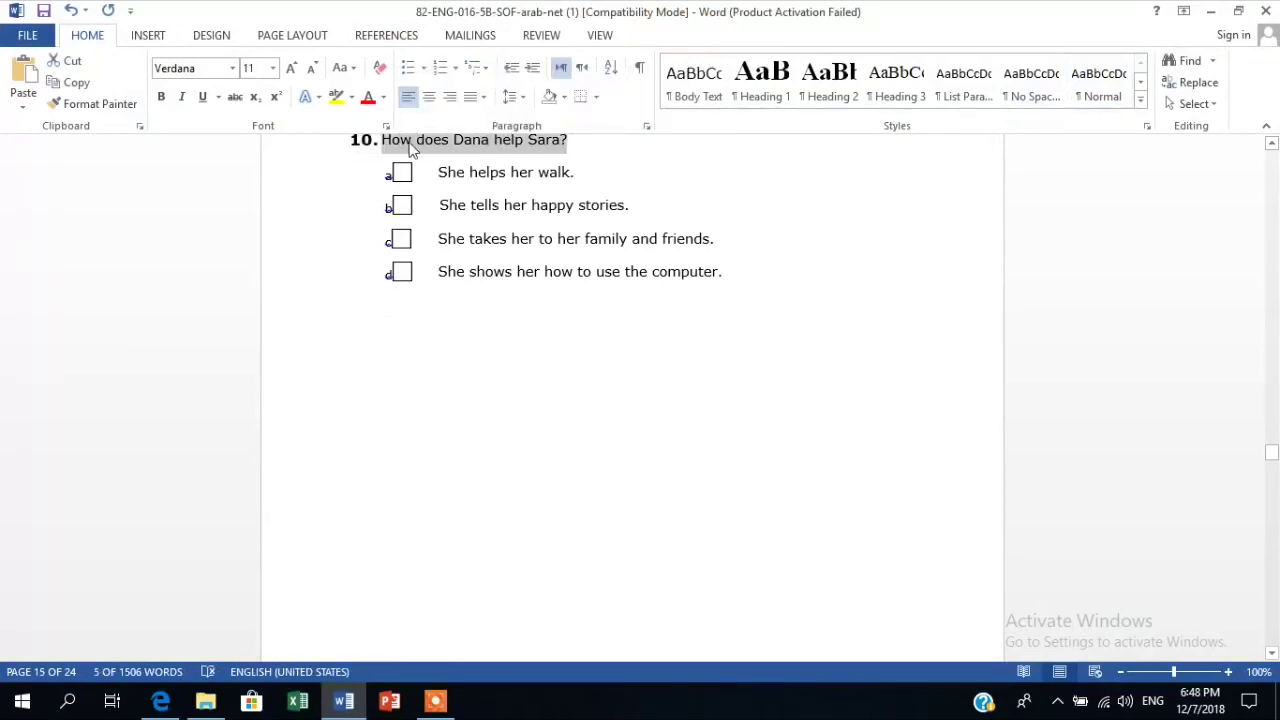
right_click(410, 143)
click(450, 178)
click(343, 701)
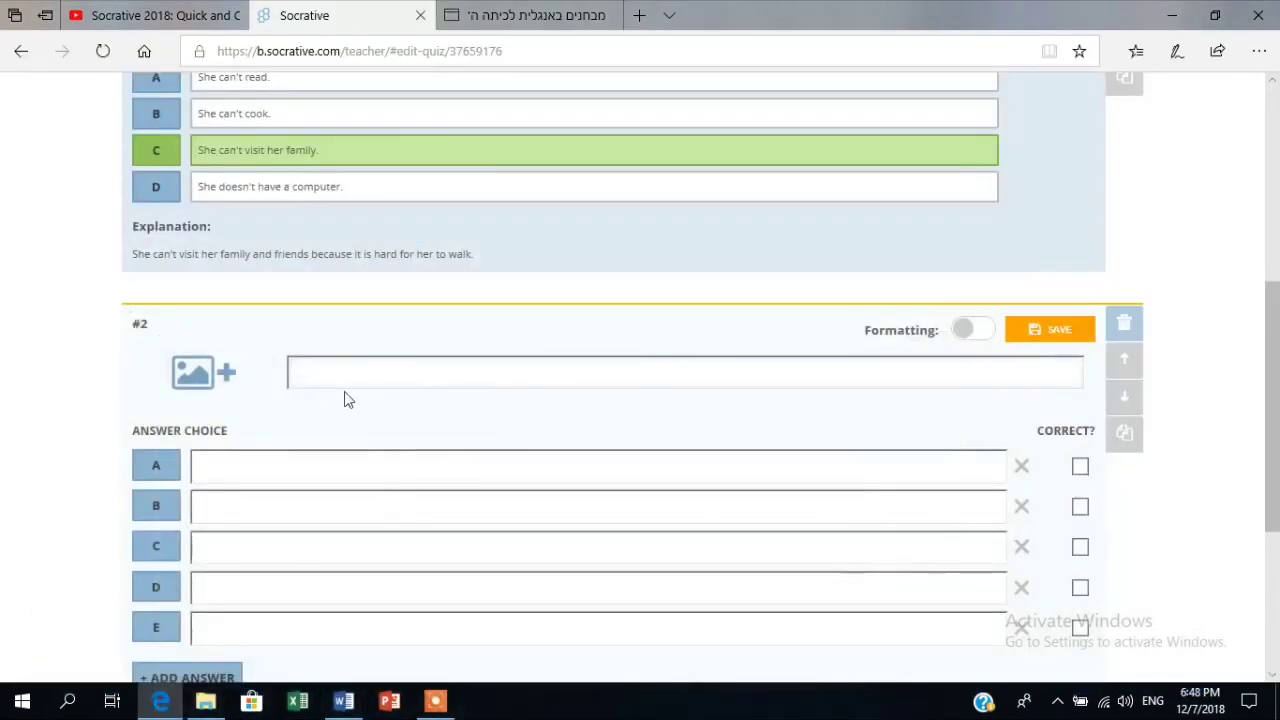
key(ctrl+v)
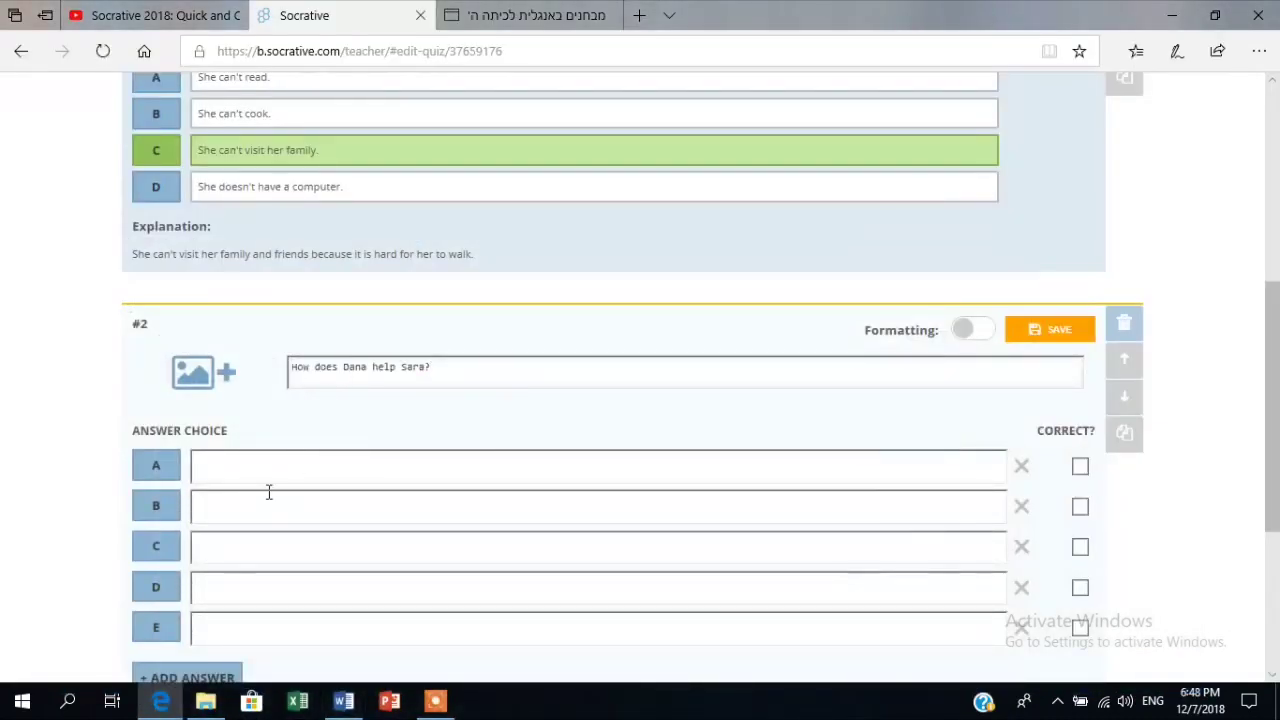
Copy 'She helps her walk.' from Word into question #2's answer A.
click(246, 454)
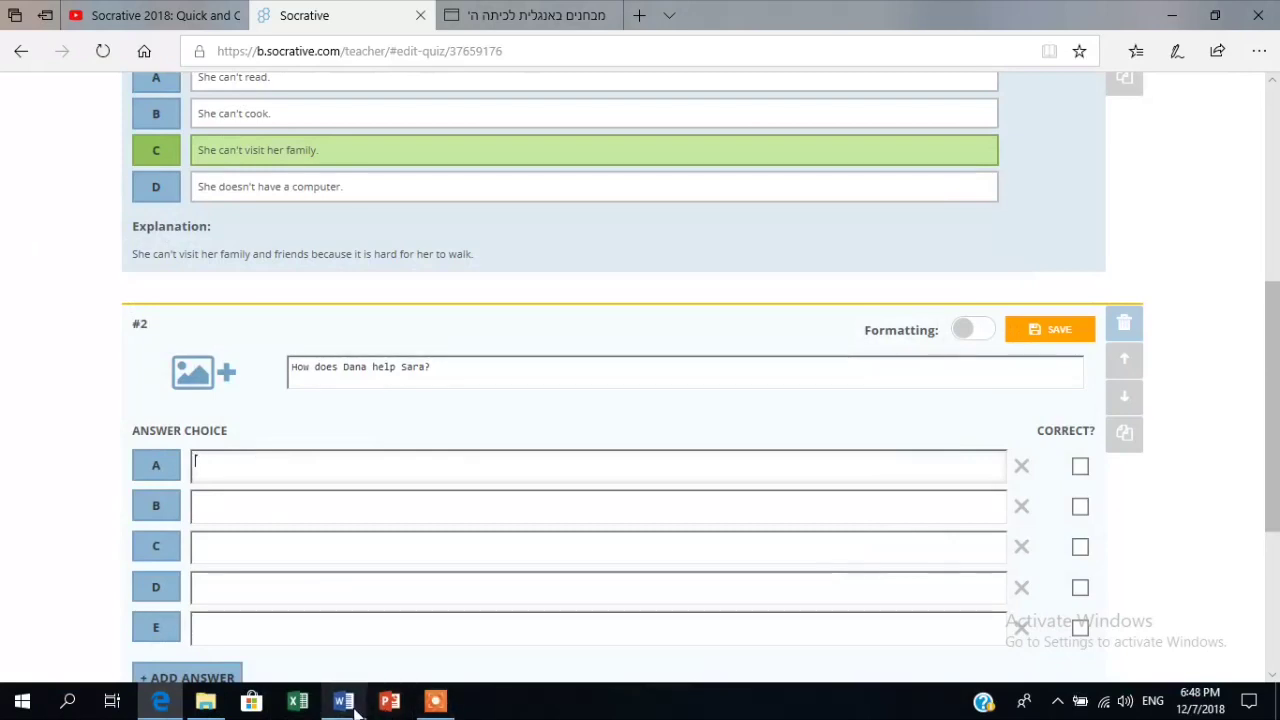
click(350, 704)
click(580, 174)
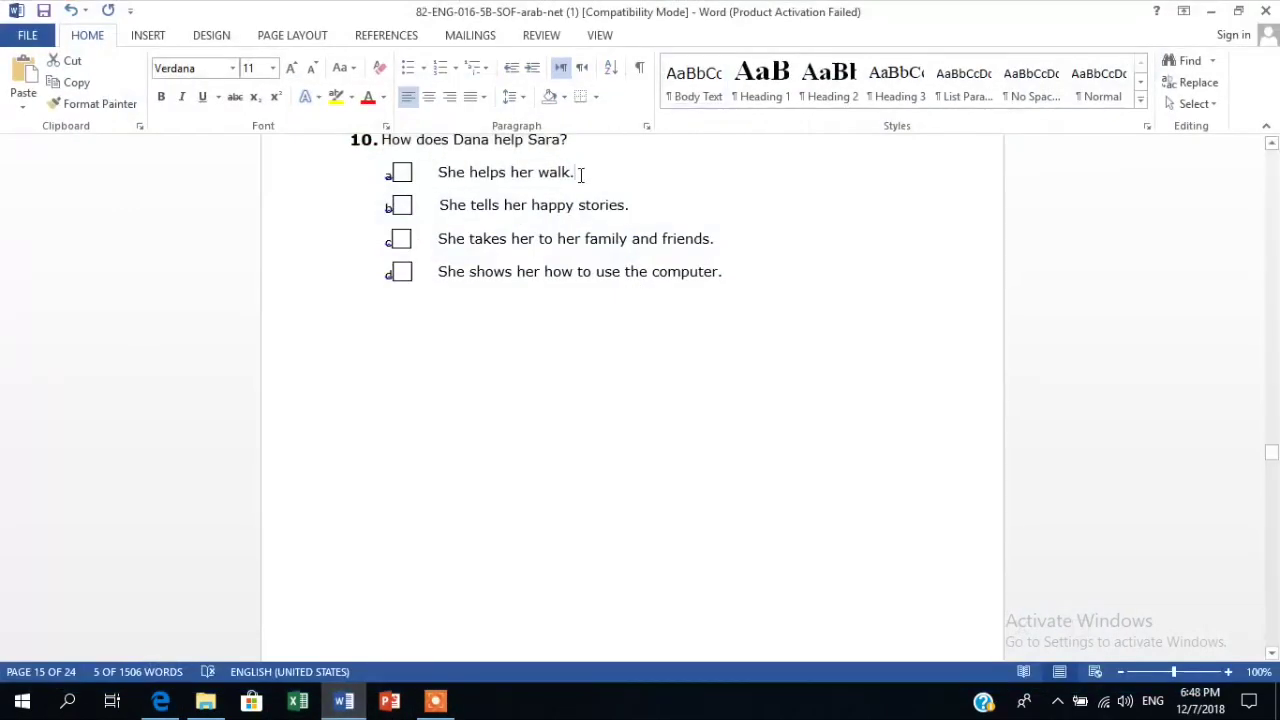
drag(580, 174, 451, 177)
right_click(451, 177)
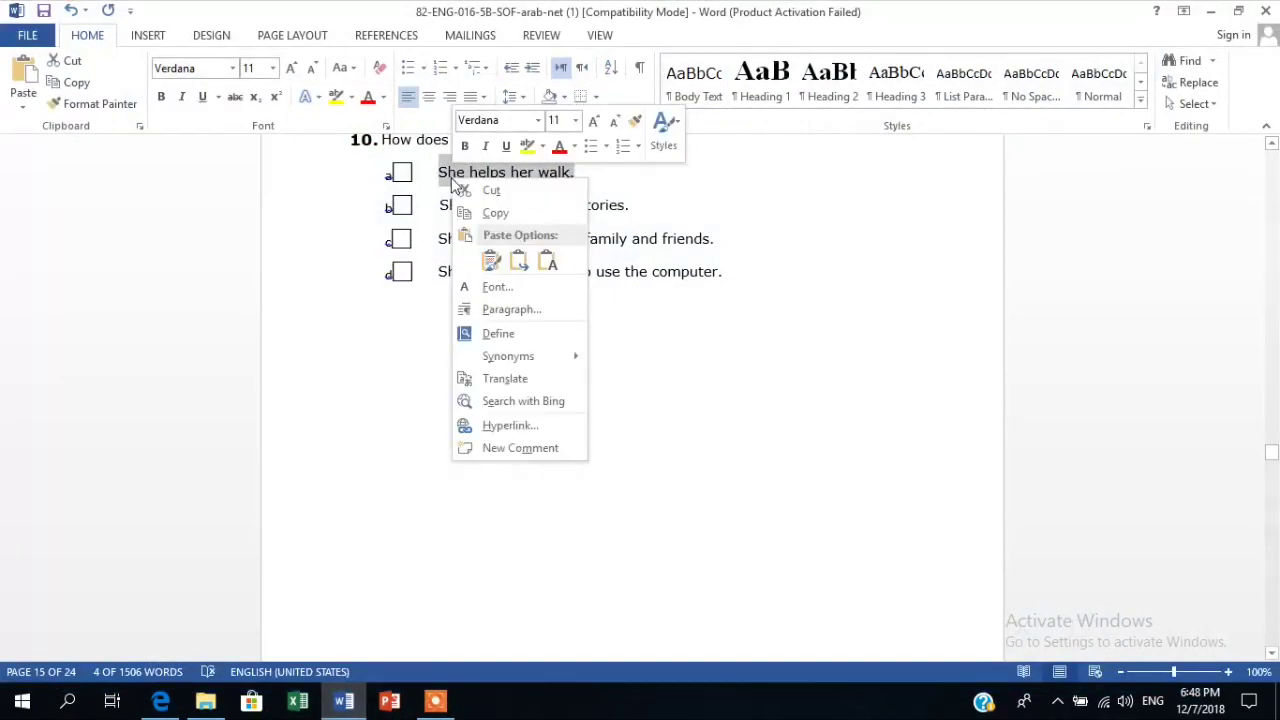
click(488, 213)
click(344, 704)
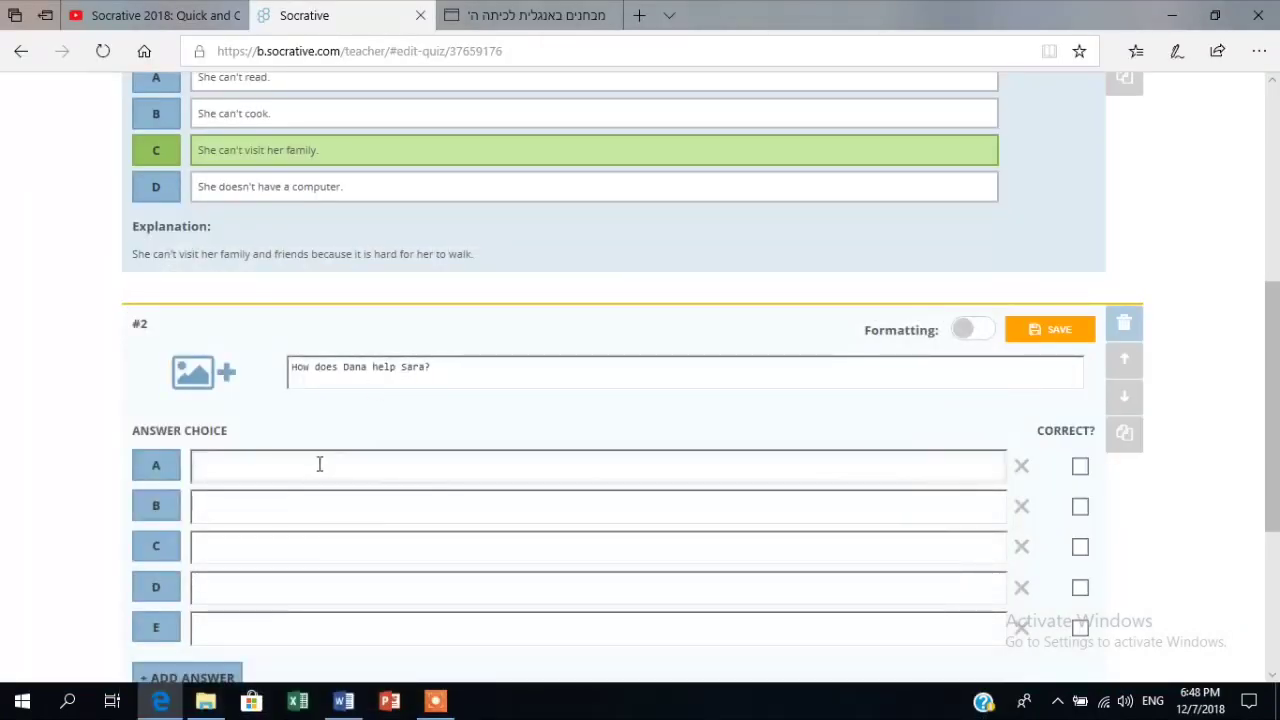
click(319, 464)
key(ctrl+v)
click(304, 516)
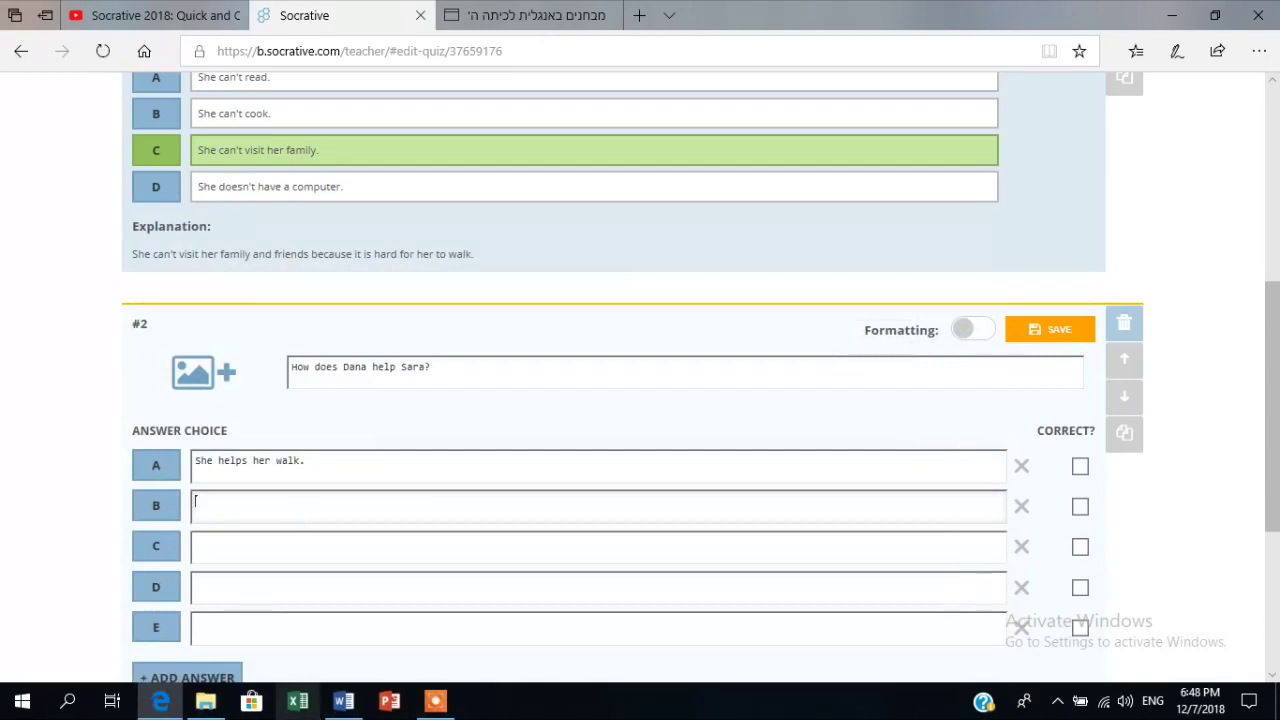
Copy 'She tells her happy stories.' from Word into answer B.
click(342, 702)
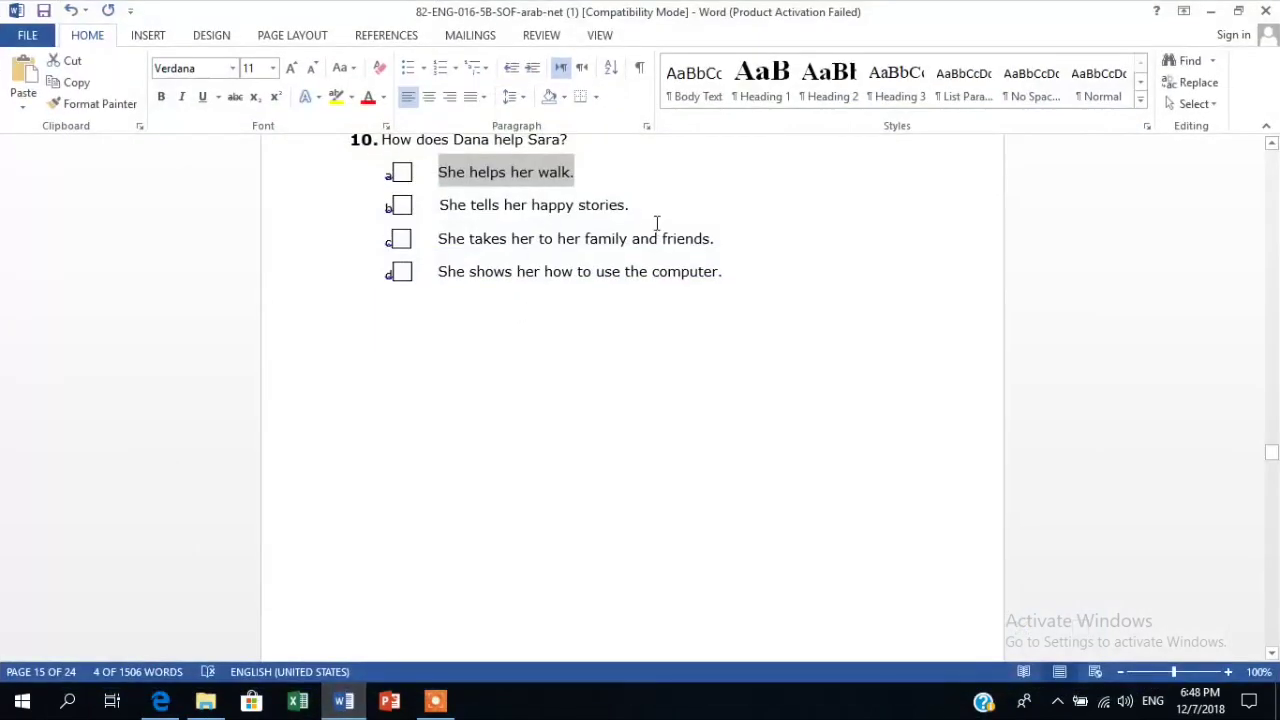
drag(640, 203, 452, 215)
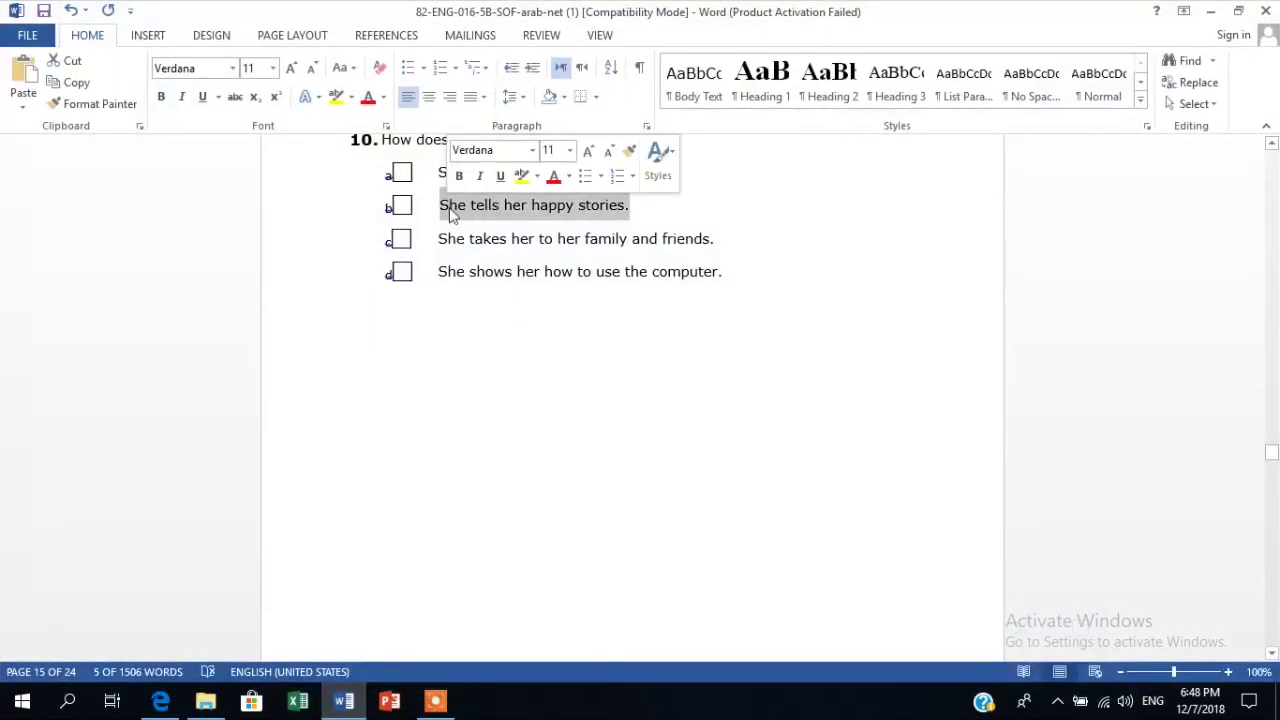
right_click(452, 215)
click(475, 239)
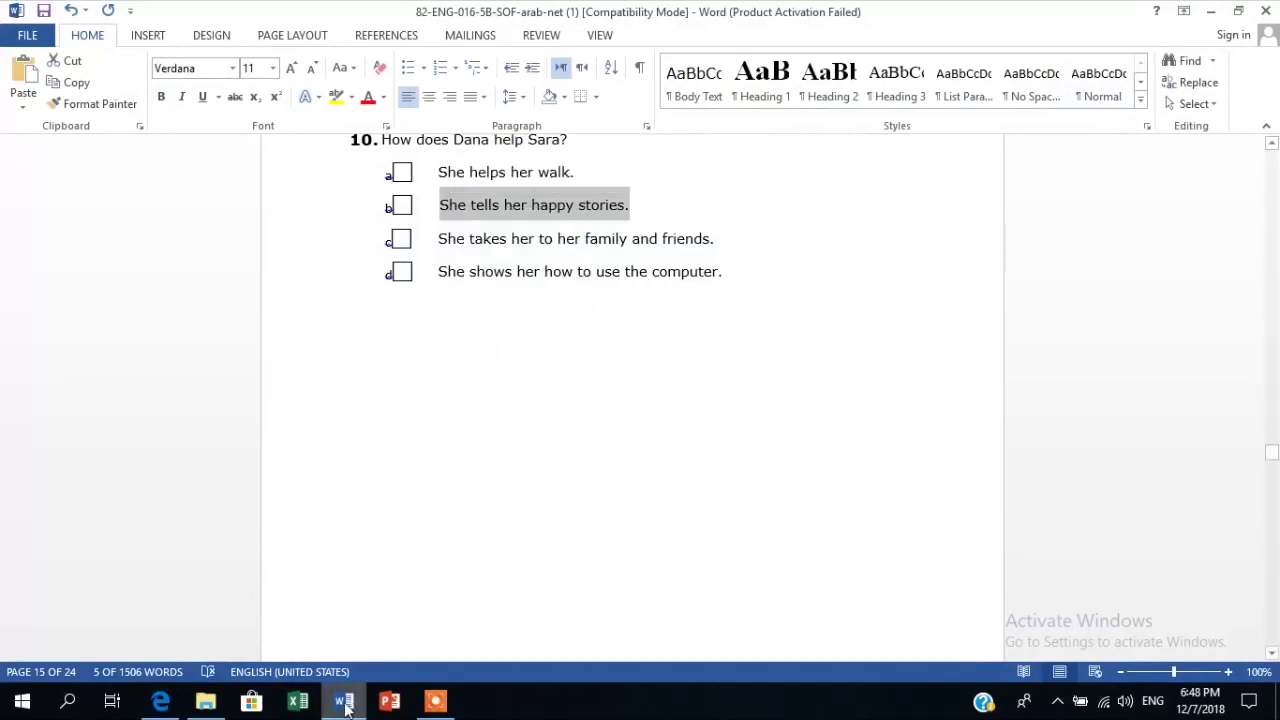
click(344, 704)
click(334, 500)
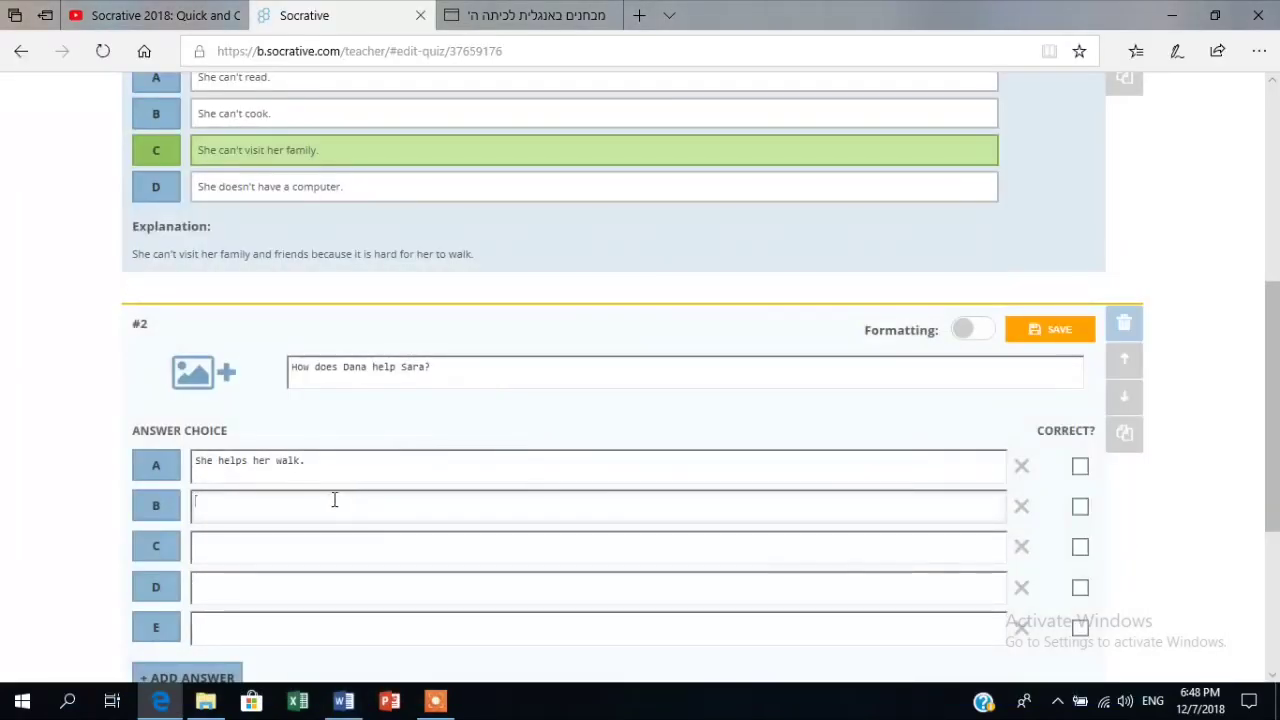
key(ctrl+v)
click(318, 553)
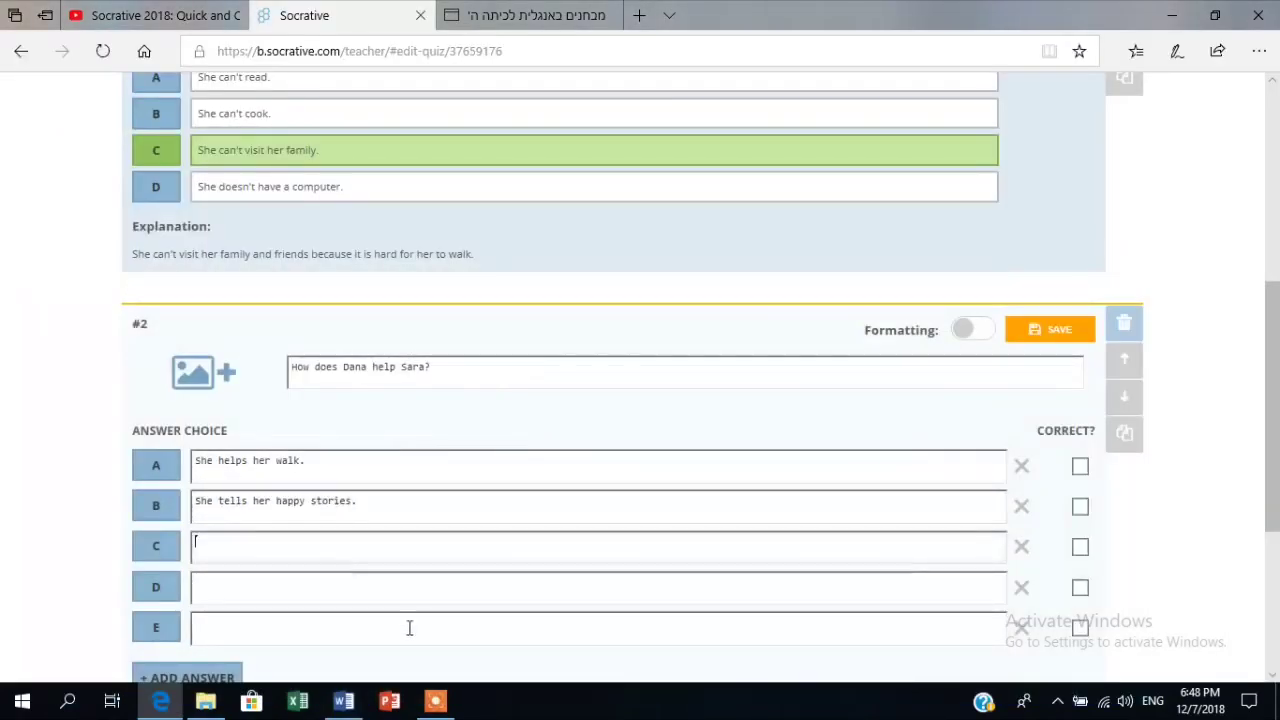
Copy 'She takes her to her family and friends.' from Word into answer C.
click(344, 704)
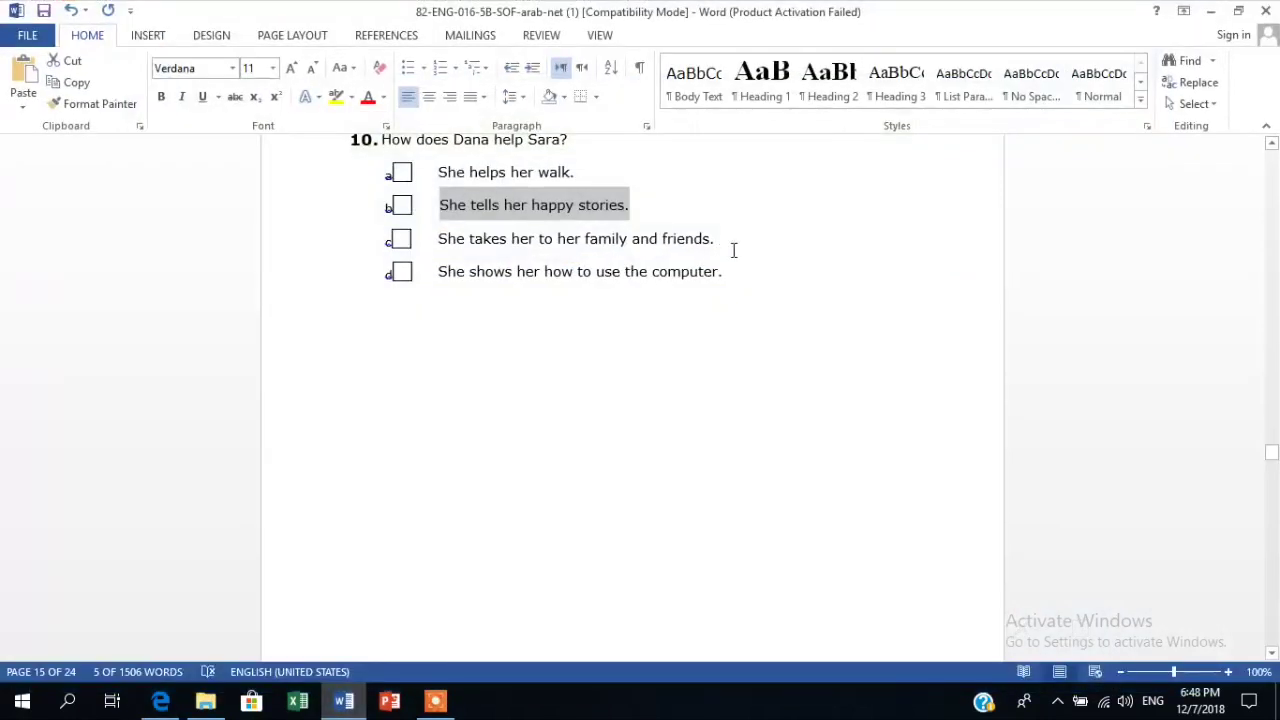
triple_click(600, 240)
click(597, 240)
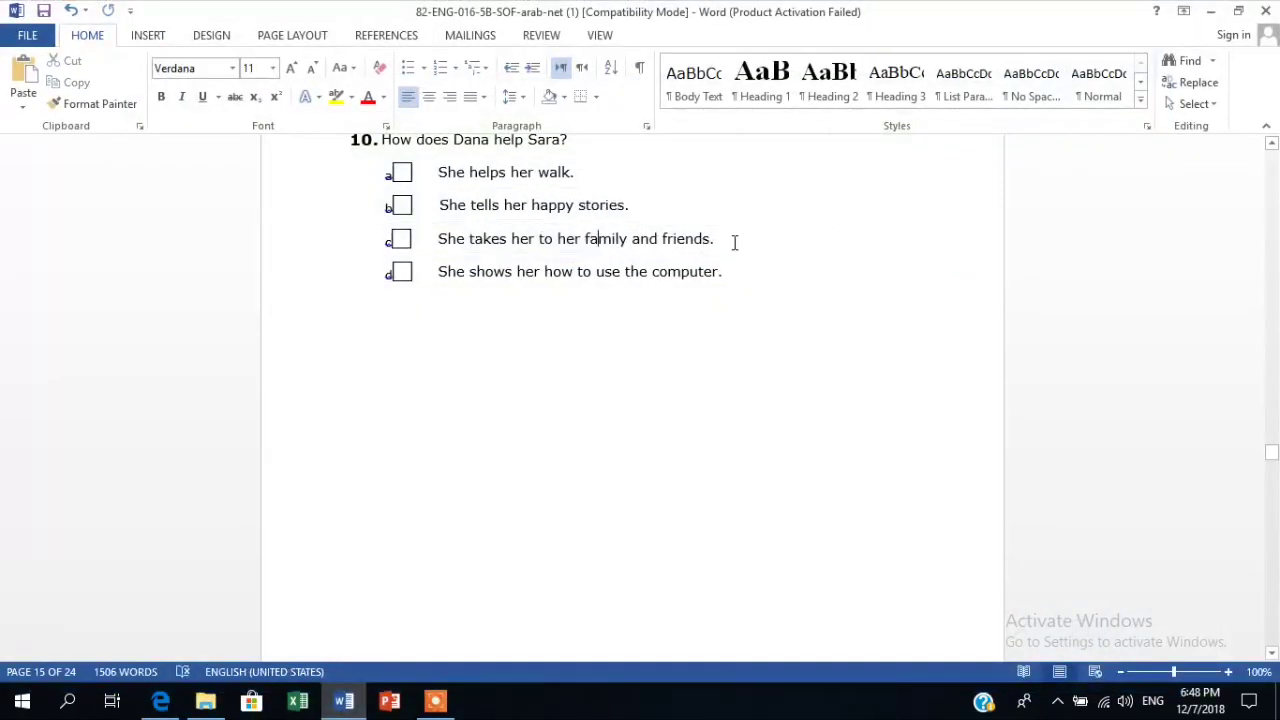
triple_click(726, 241)
click(590, 240)
drag(717, 241, 470, 245)
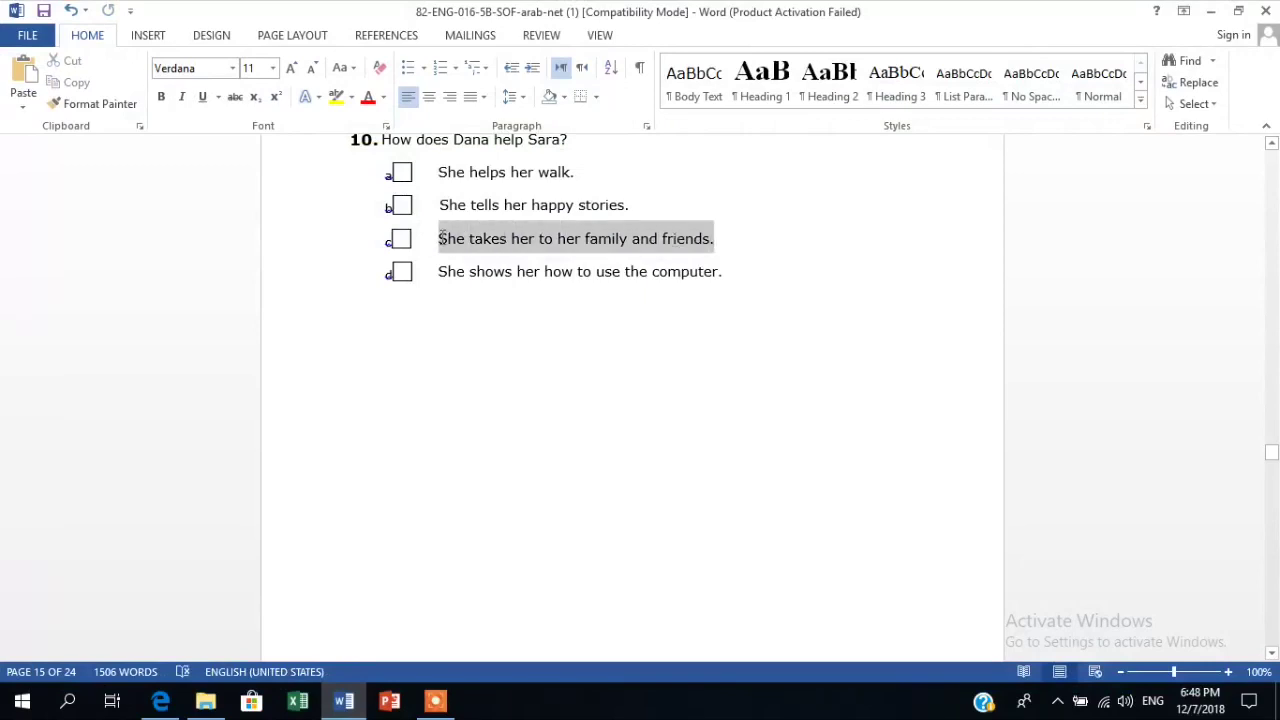
right_click(470, 245)
click(505, 271)
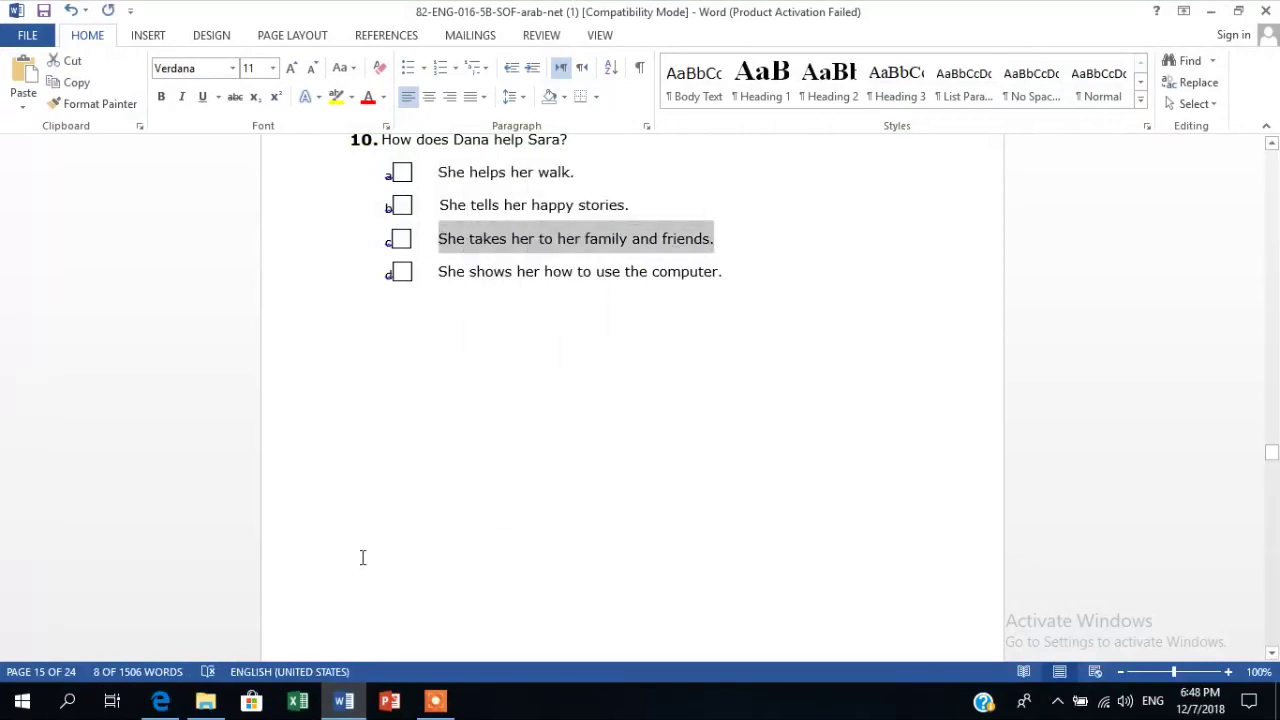
click(160, 701)
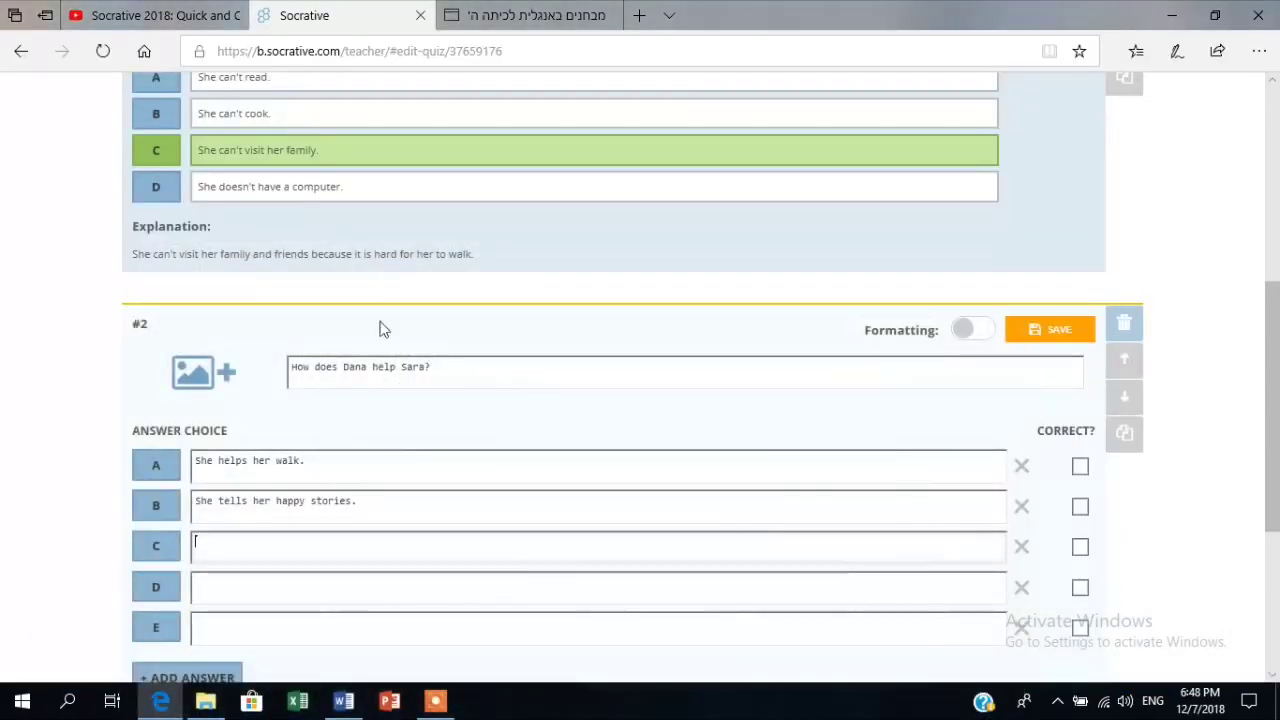
key(ctrl+v)
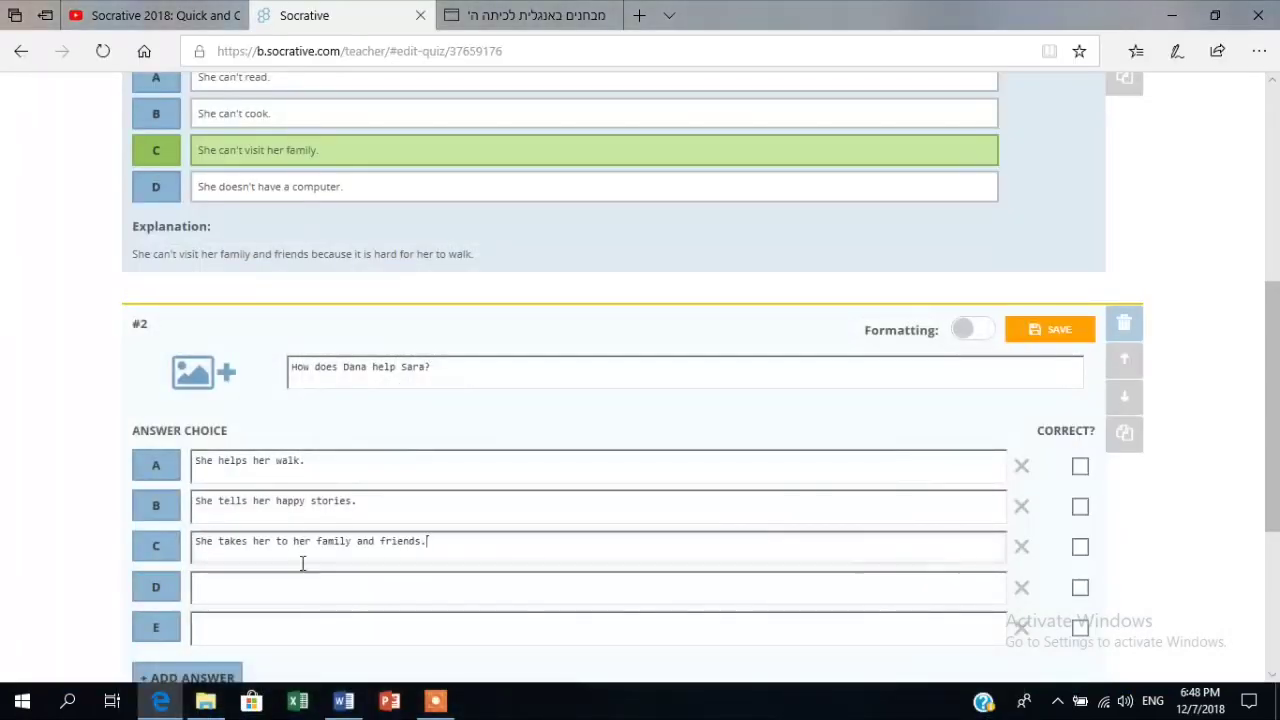
click(301, 590)
Add 'She shows her how to use the computer.' as answer D and remove empty choice E.
click(343, 701)
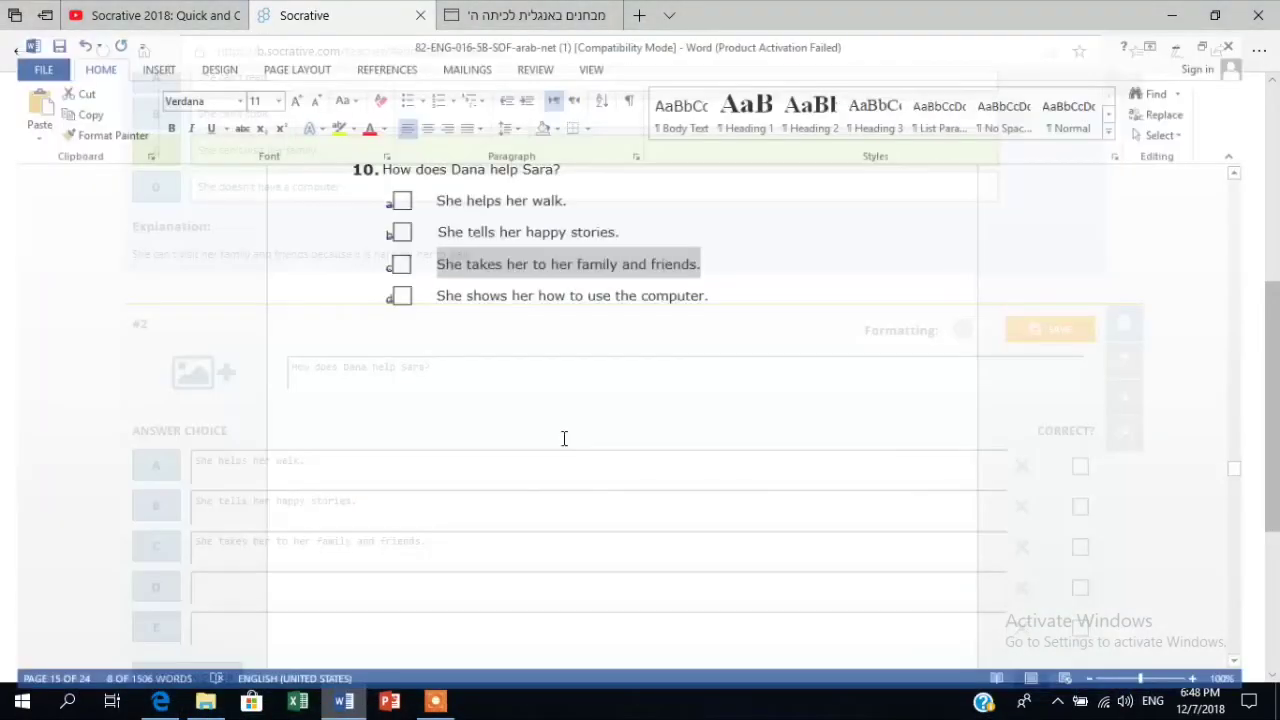
drag(724, 272, 466, 276)
right_click(466, 274)
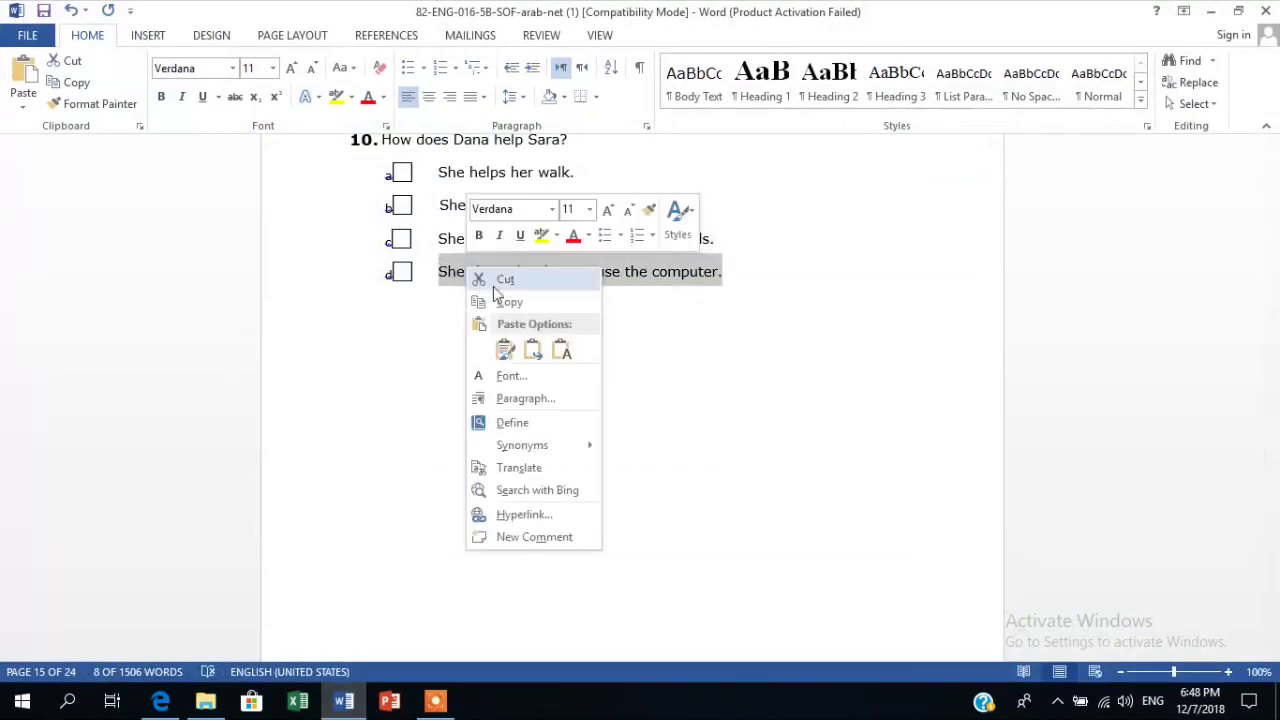
click(505, 301)
click(343, 701)
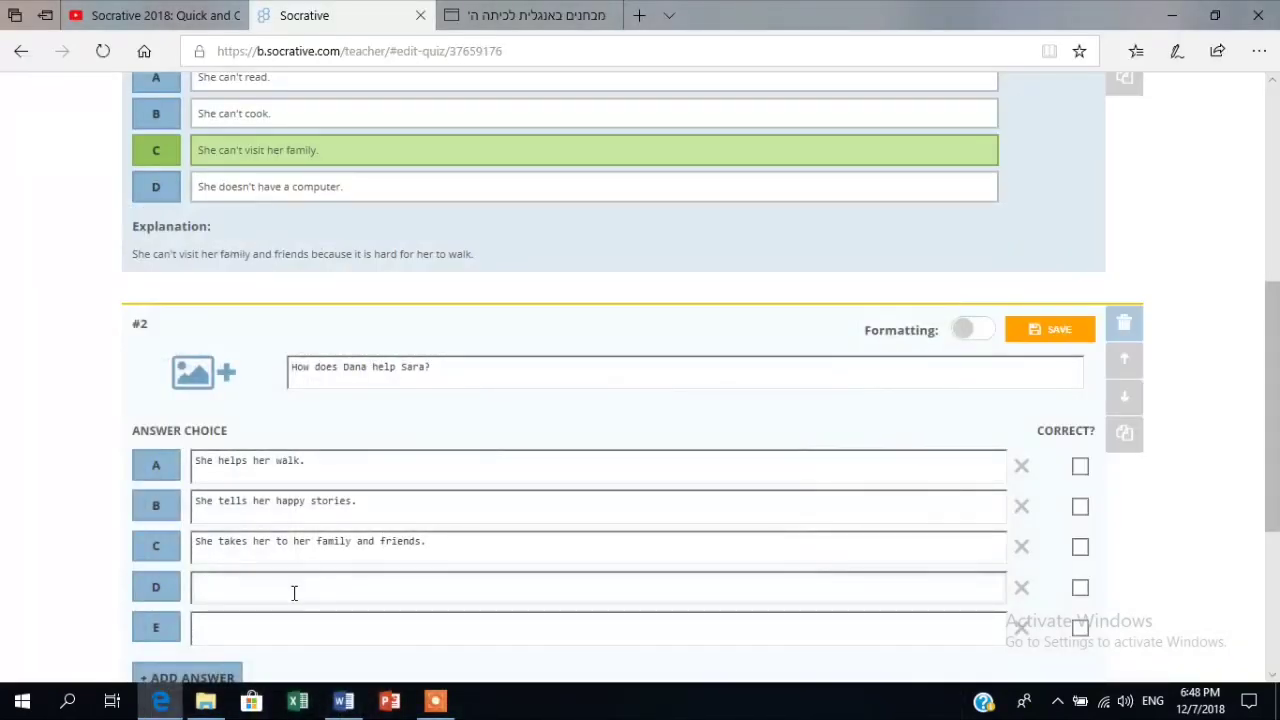
key(ctrl+v)
click(1019, 630)
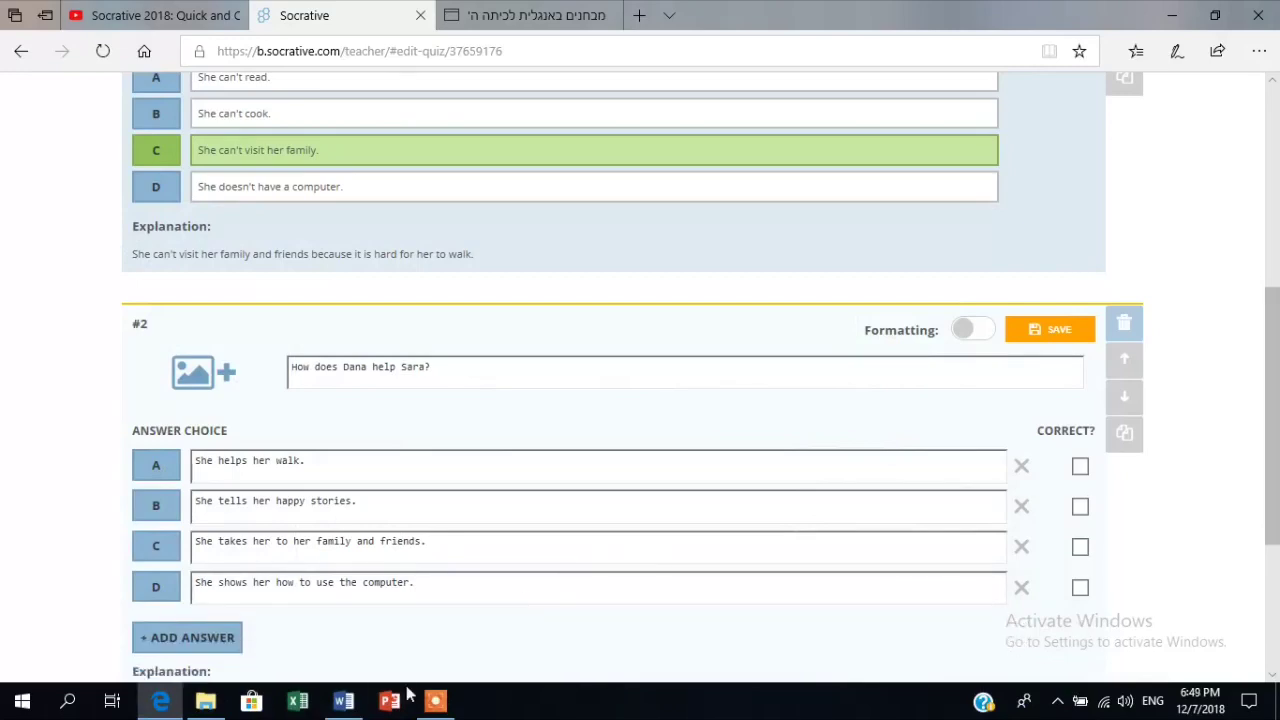
Enter the explanation 'Dana teaches Sara how to use the computer.' and mark answer D correct.
click(343, 702)
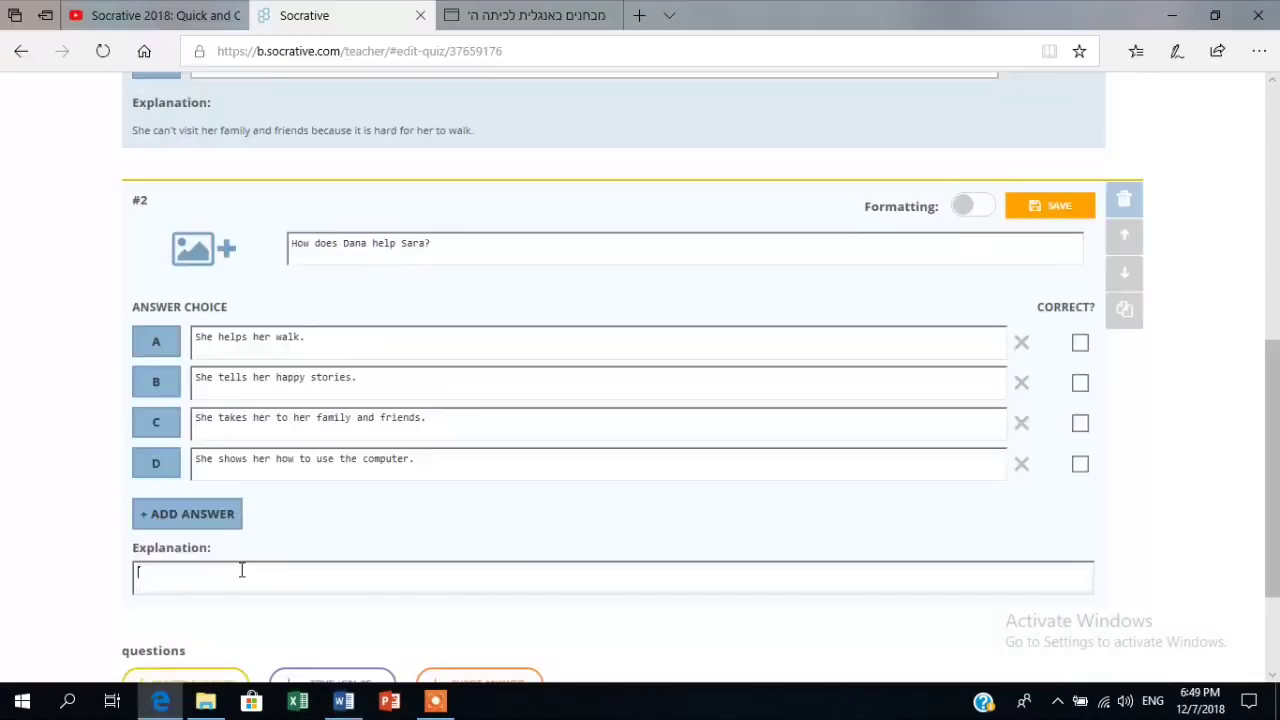
text(Dana teaches Sara how to use the computer.)
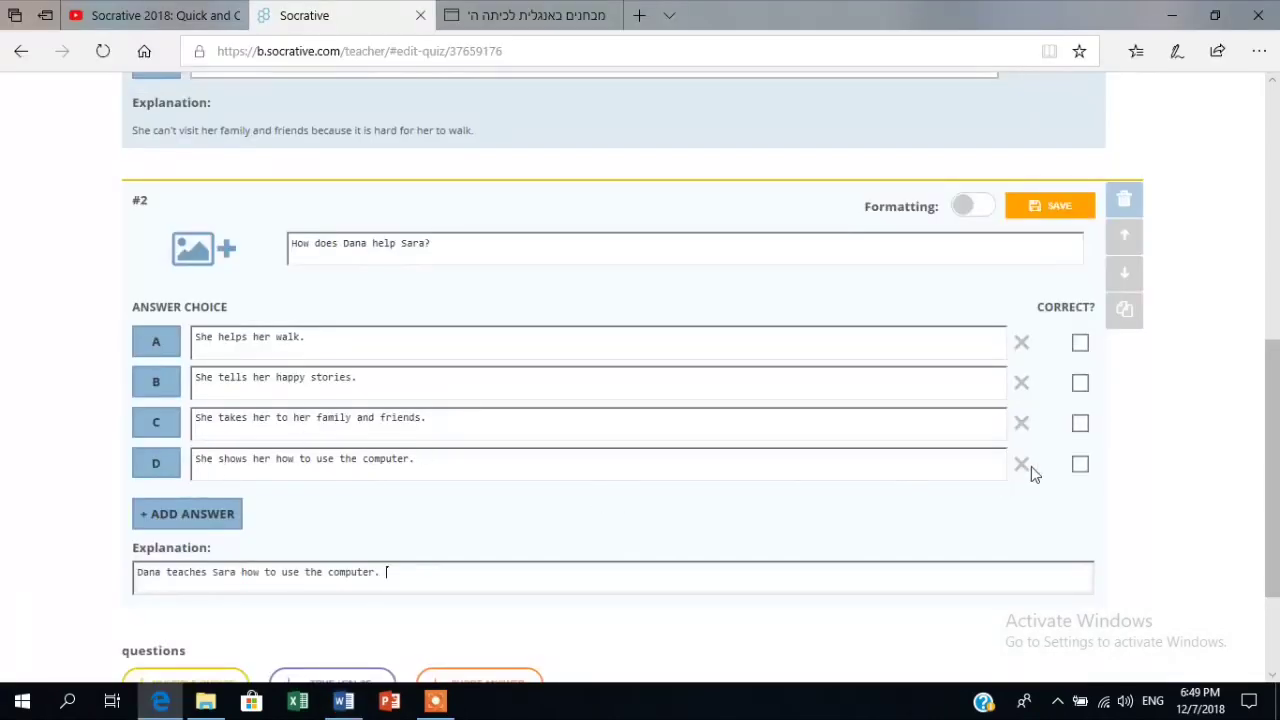
click(1080, 464)
scroll(1080, 466, down, 2)
click(343, 702)
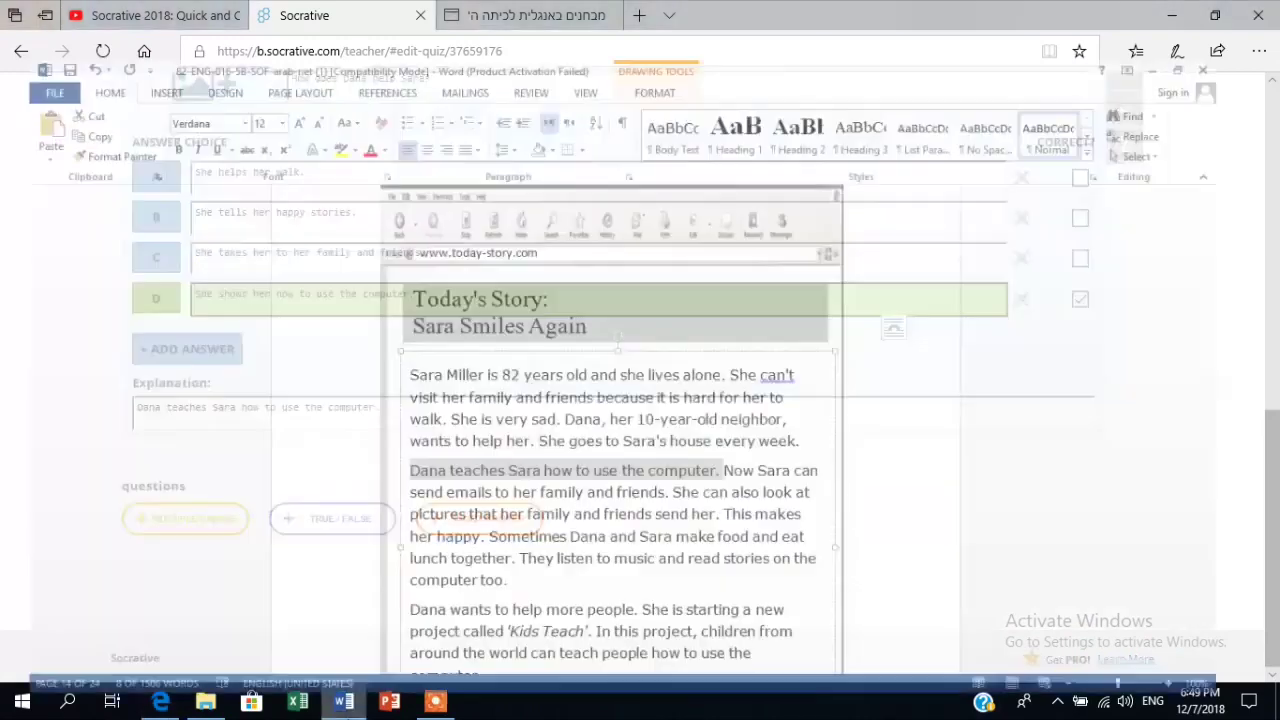
drag(1271, 430, 1271, 464)
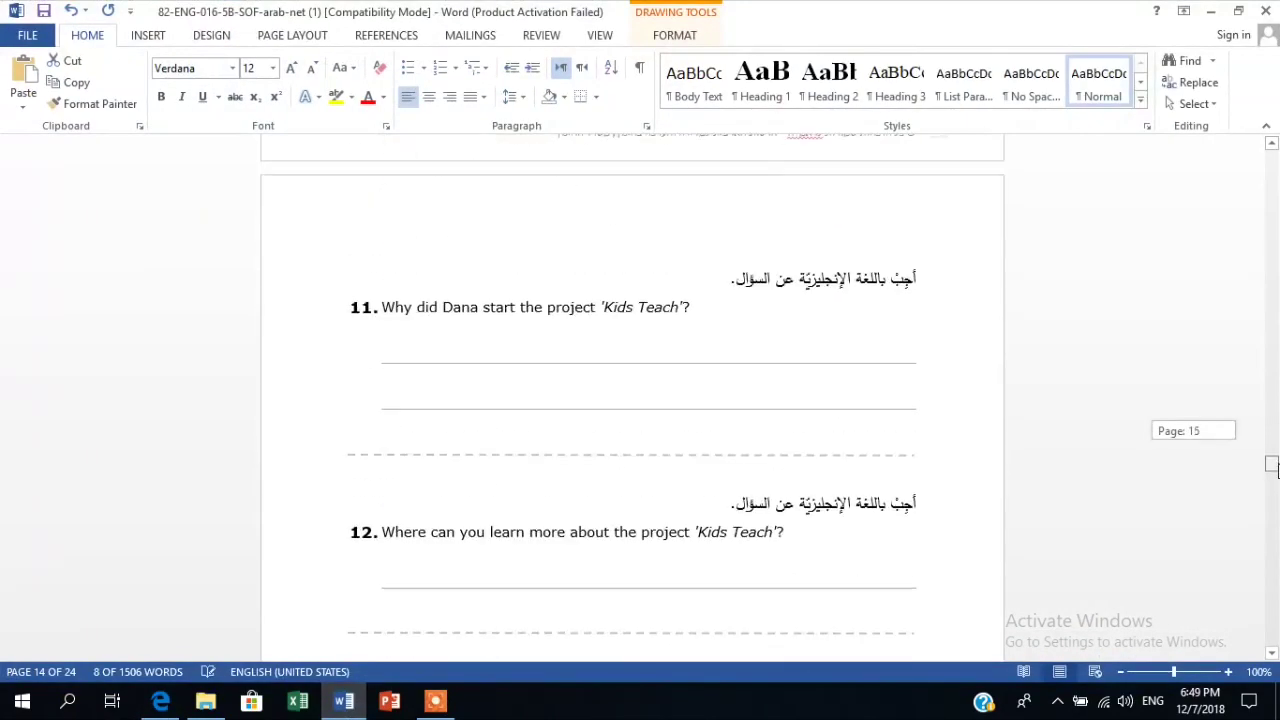
Add short-answer question #3 reading 'Why did Dana start the project 'Kids Teach'?' from Word.
drag(692, 307, 382, 308)
right_click(408, 312)
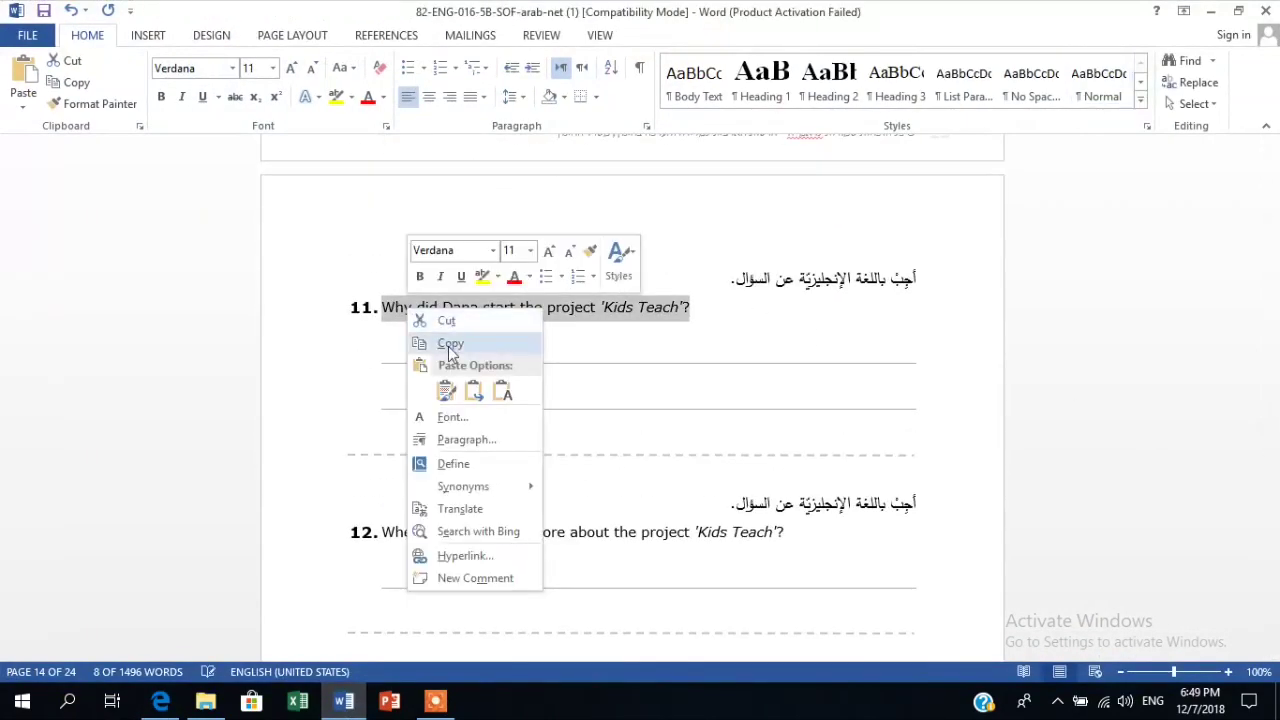
click(450, 344)
click(160, 702)
click(352, 520)
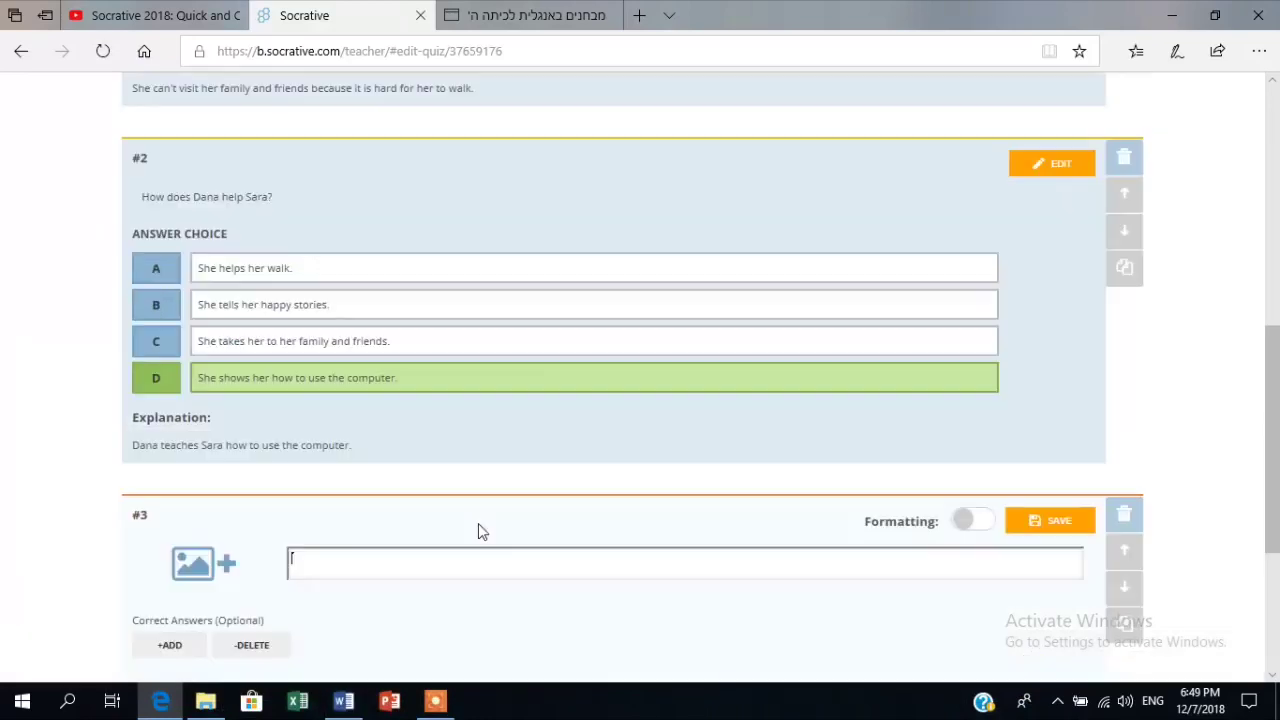
key(ctrl+v)
Paste question #3's explanation and set 'Dana wants to help more people.' as its correct answer.
scroll(318, 575, down, 2)
click(186, 582)
key(ctrl+v)
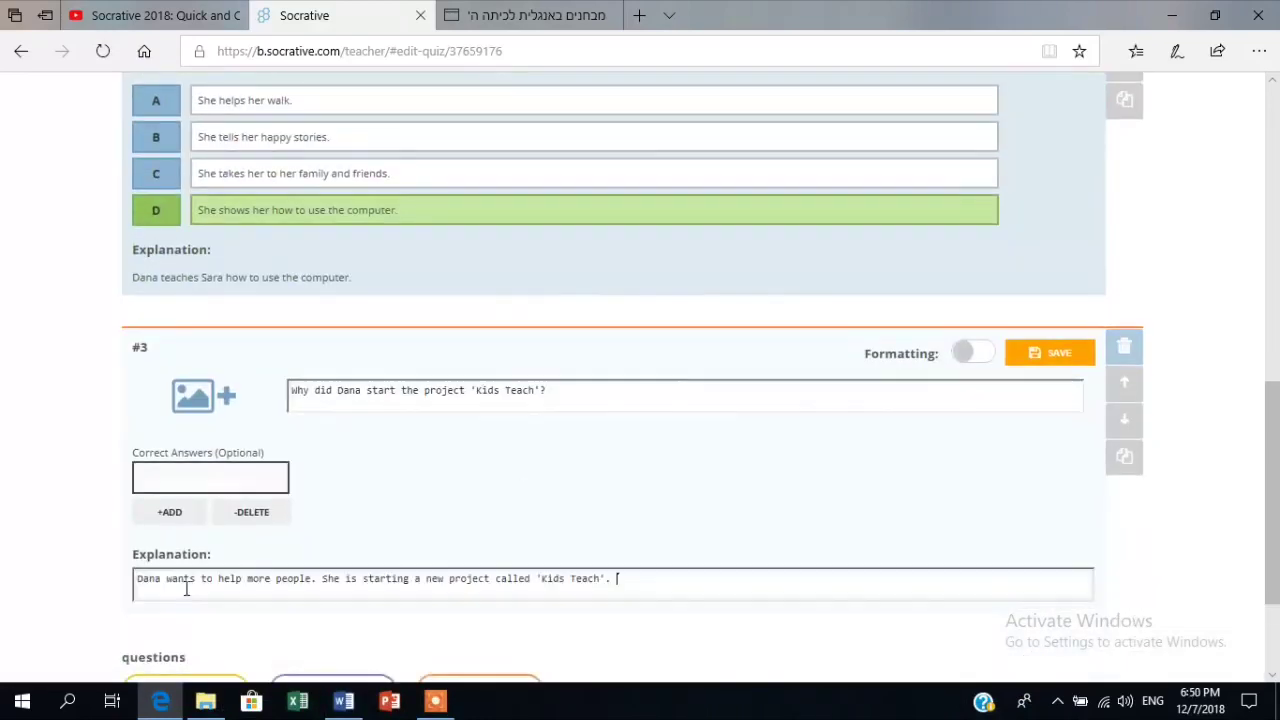
scroll(1275, 450, down, 2)
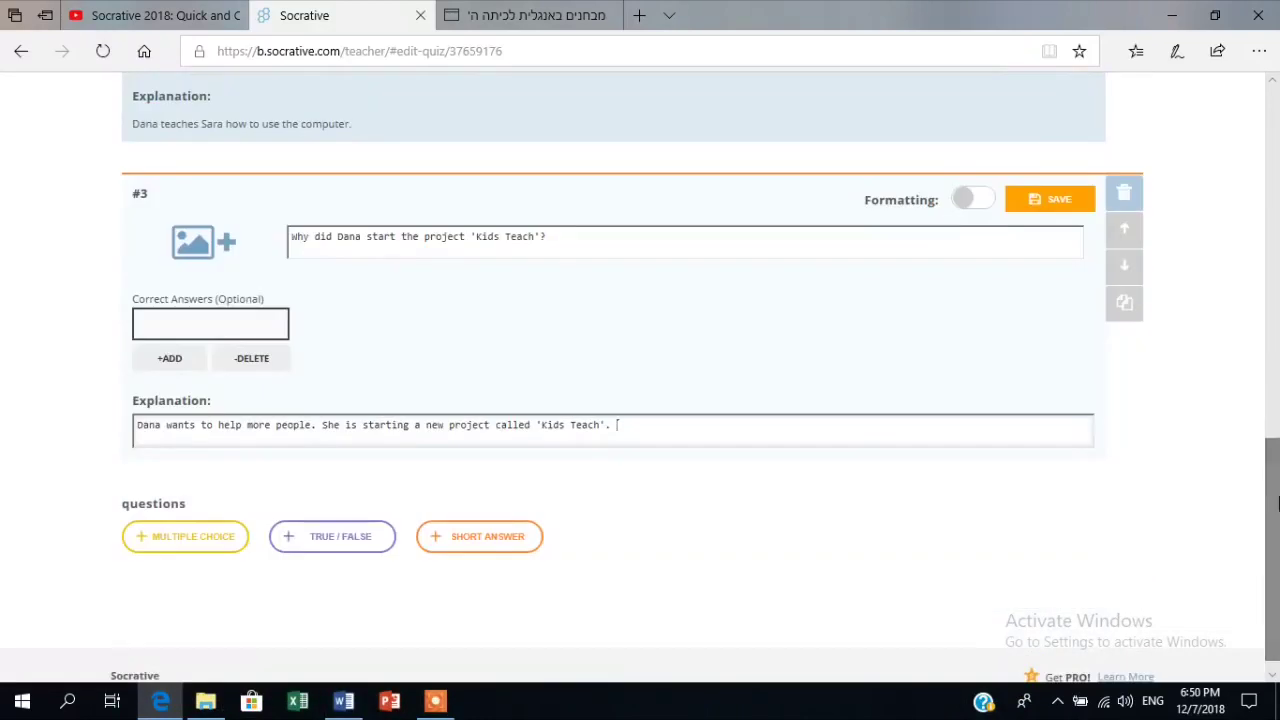
click(212, 318)
drag(322, 428, 136, 426)
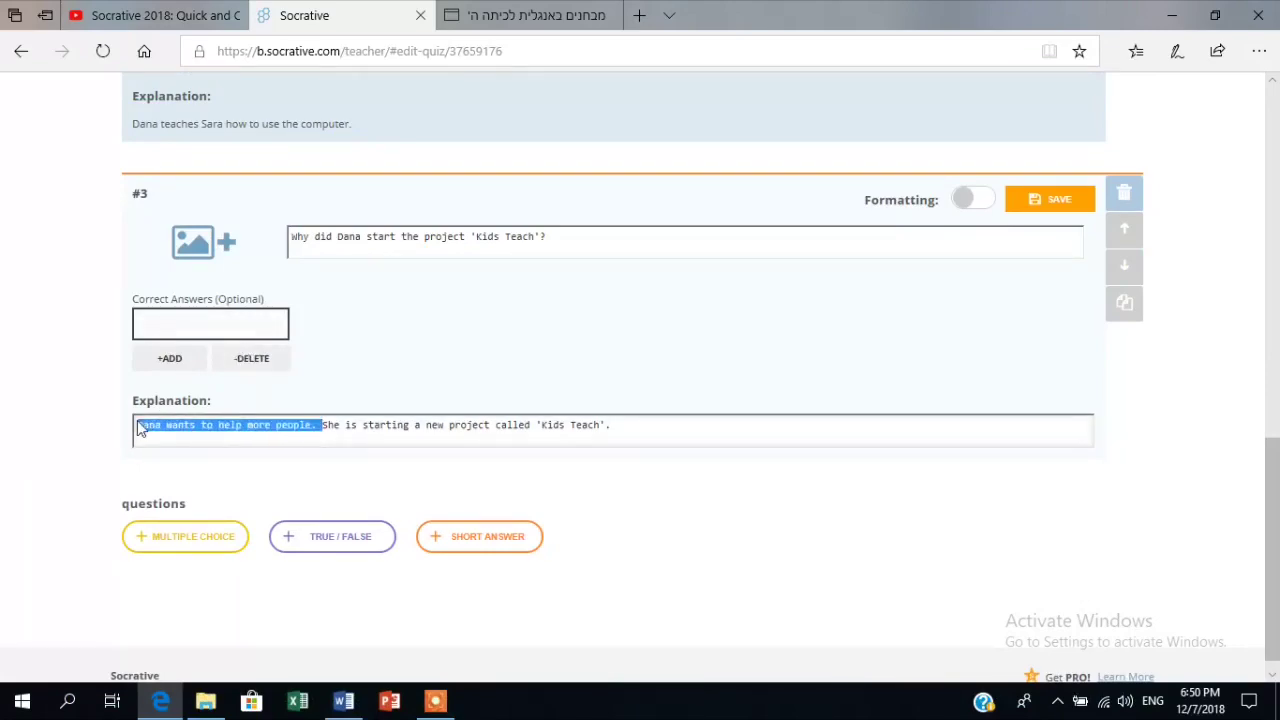
right_click(157, 426)
click(206, 541)
click(202, 318)
key(ctrl+v)
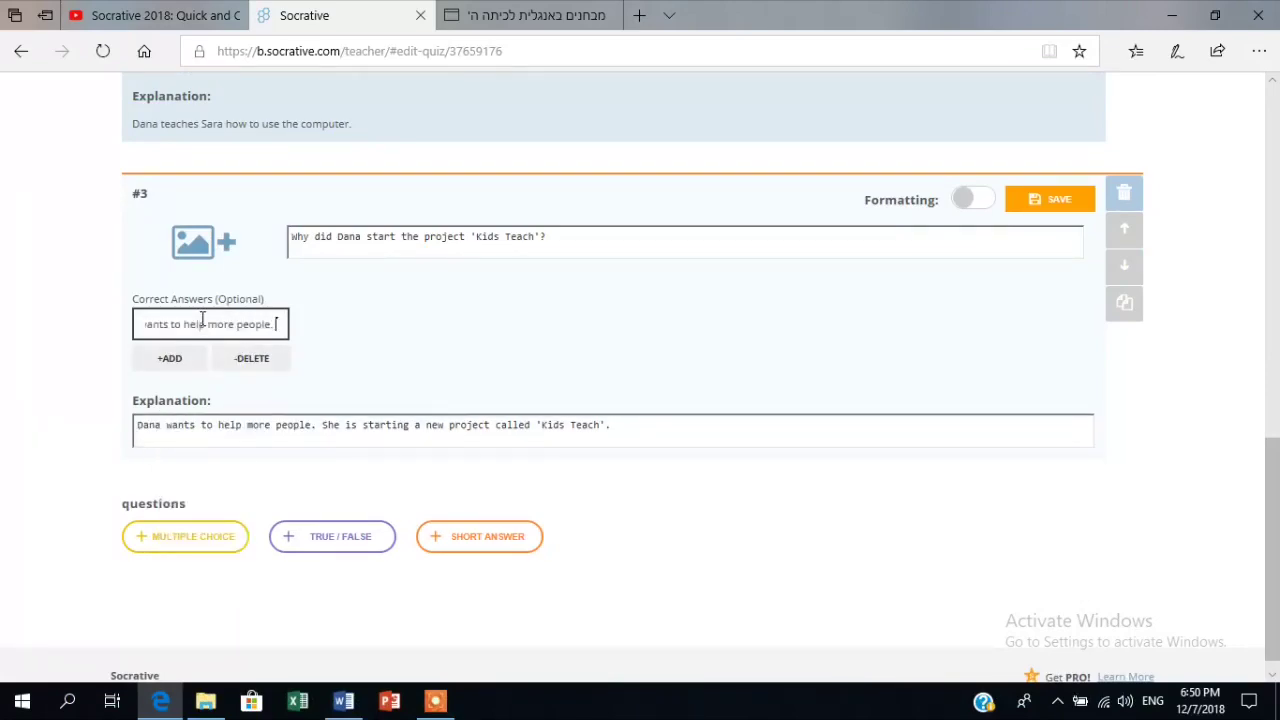
click(343, 701)
mouse_move(1271, 440)
mouse_down()
mouse_move(1271, 483)
mouse_move(1237, 456)
mouse_move(1272, 484)
mouse_move(1271, 434)
mouse_up()
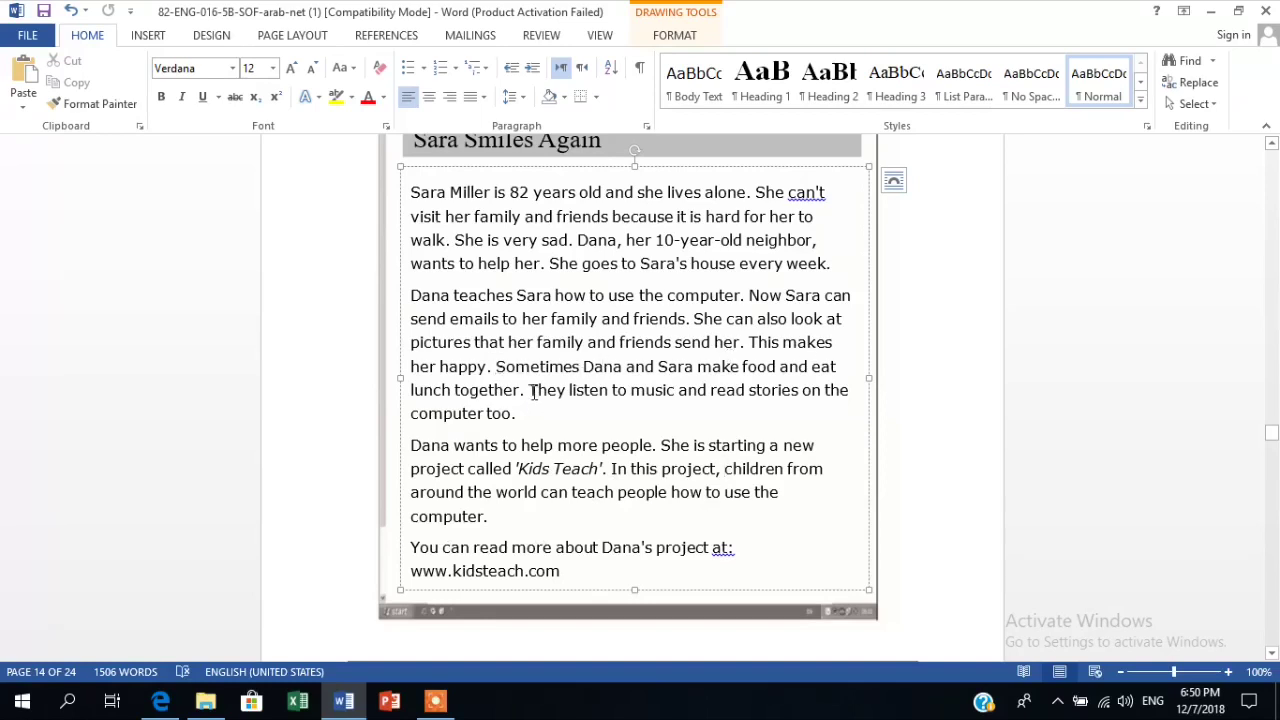
Copy the sentence 'She goes to Sara's house every week.' from the Word story.
drag(531, 390, 586, 390)
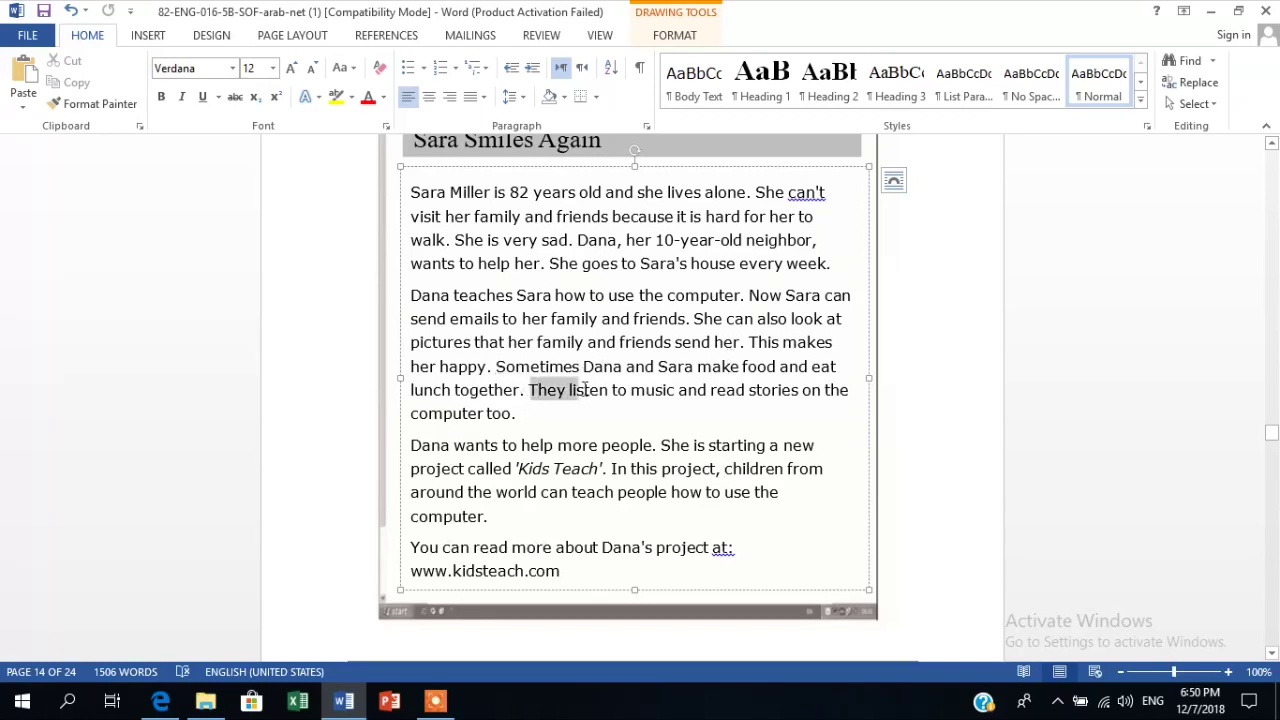
click(619, 242)
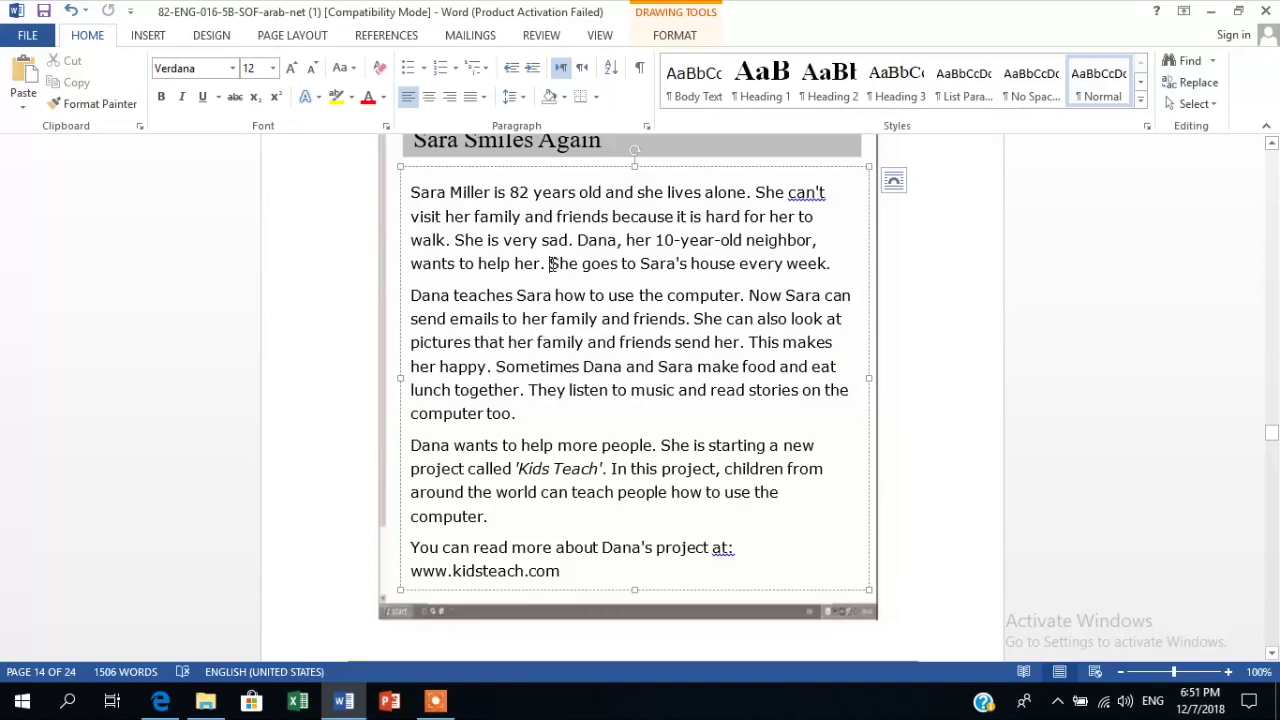
drag(550, 263, 830, 264)
right_click(760, 266)
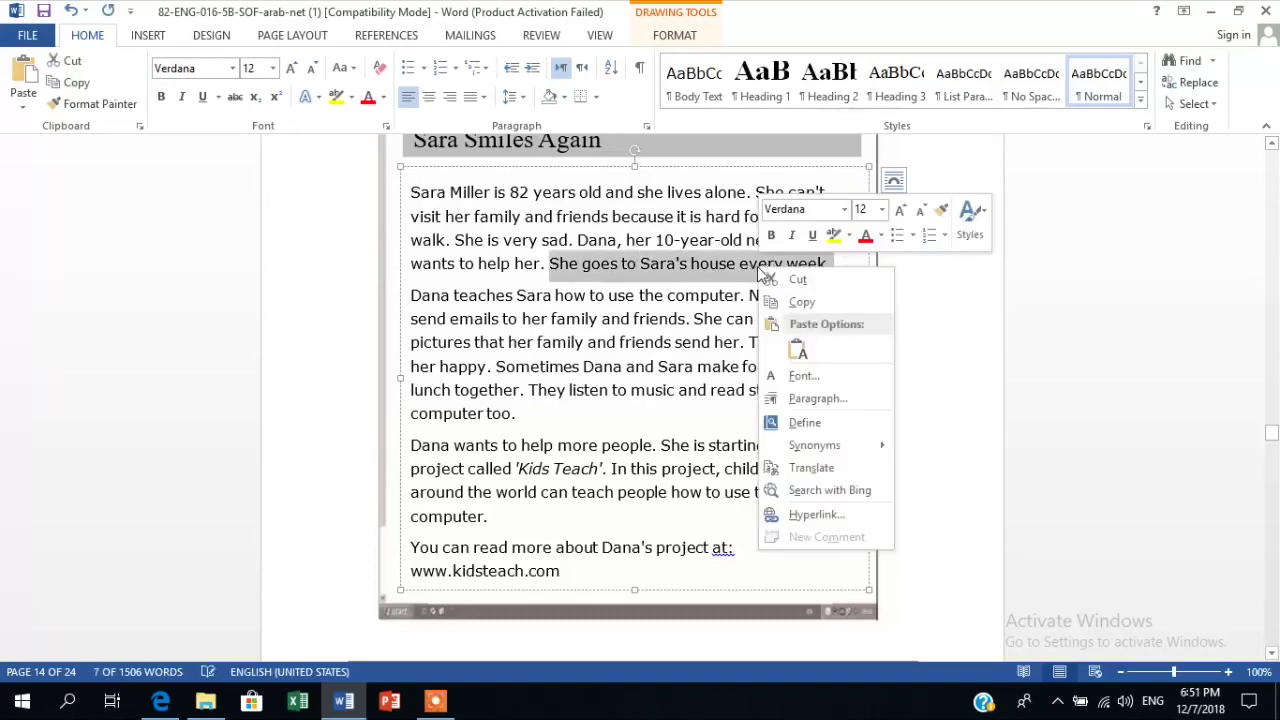
click(800, 303)
click(343, 701)
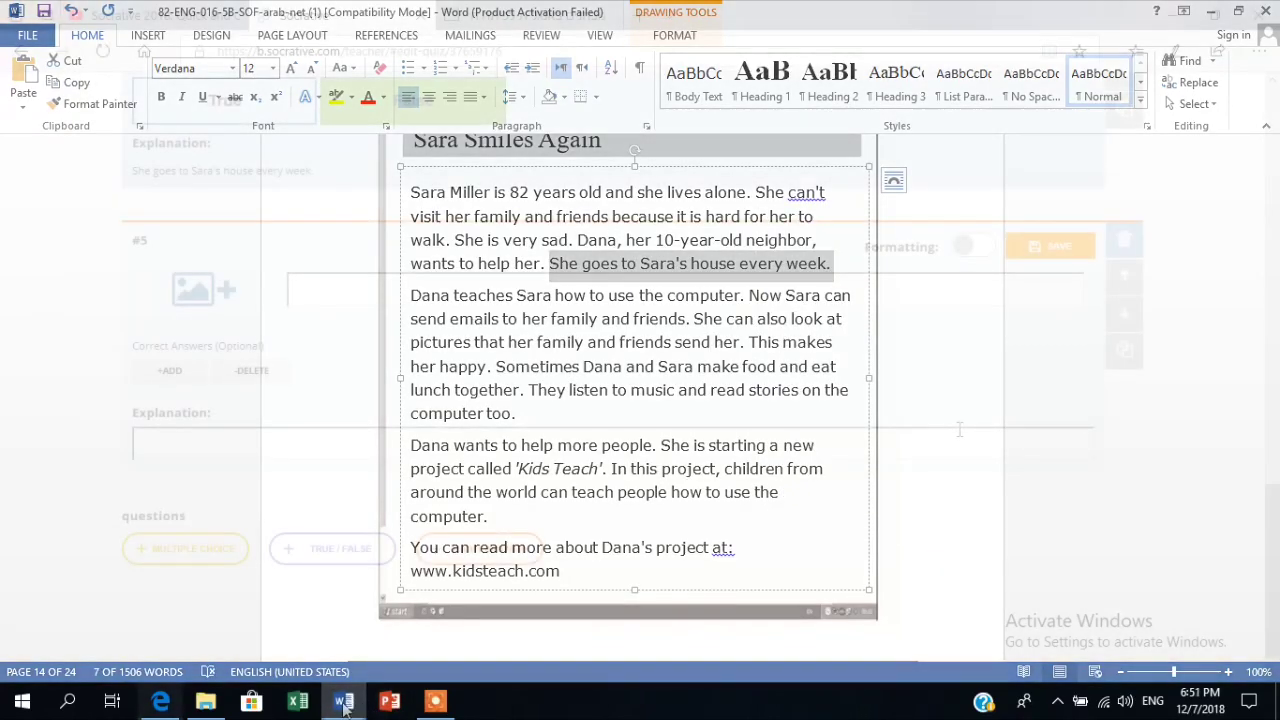
Delete the empty question #5 and save and exit the quiz.
click(1124, 240)
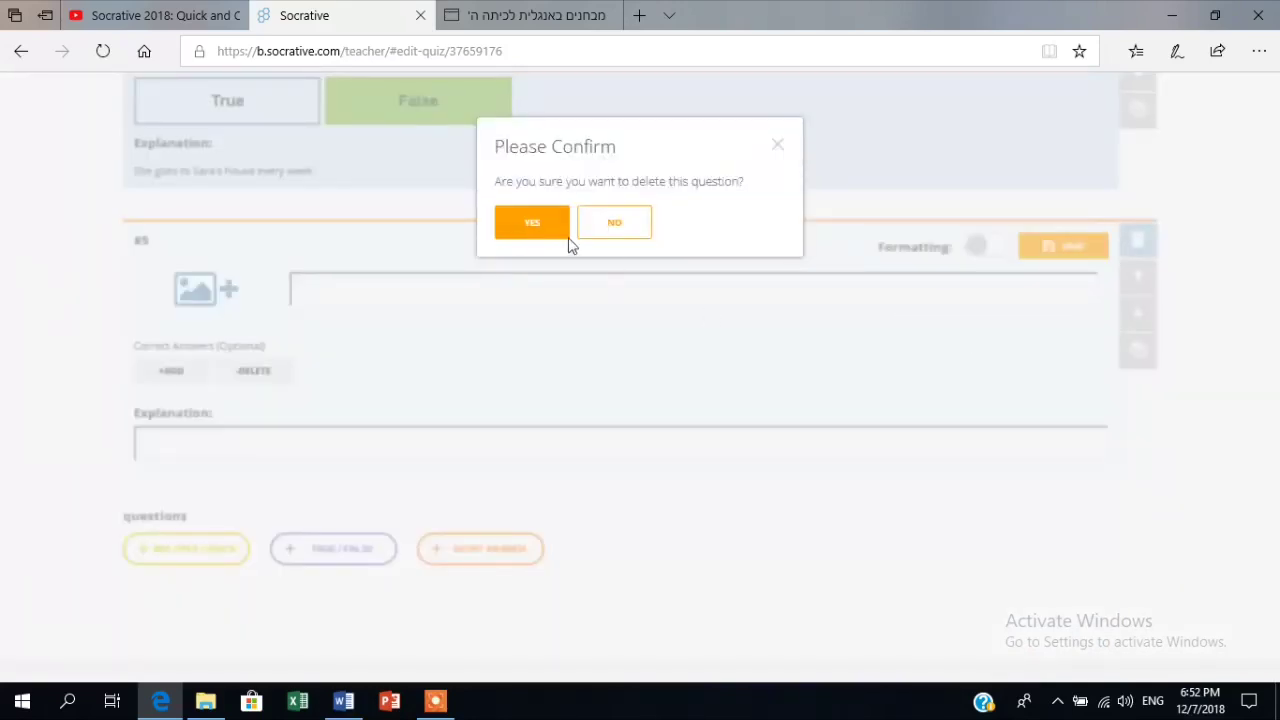
click(555, 228)
drag(1276, 562, 1276, 180)
click(1097, 229)
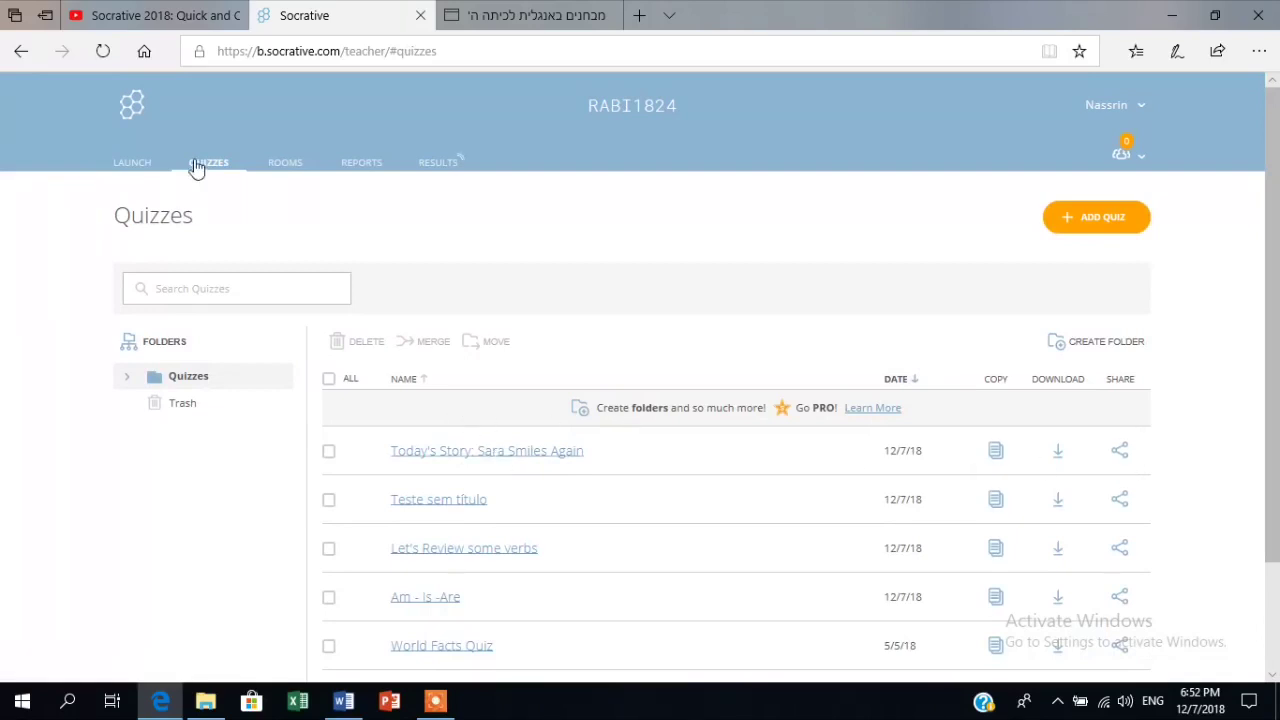
Launch 'Today's Story: Sara Smiles Again' as a quiz with Instant Feedback delivery.
click(132, 163)
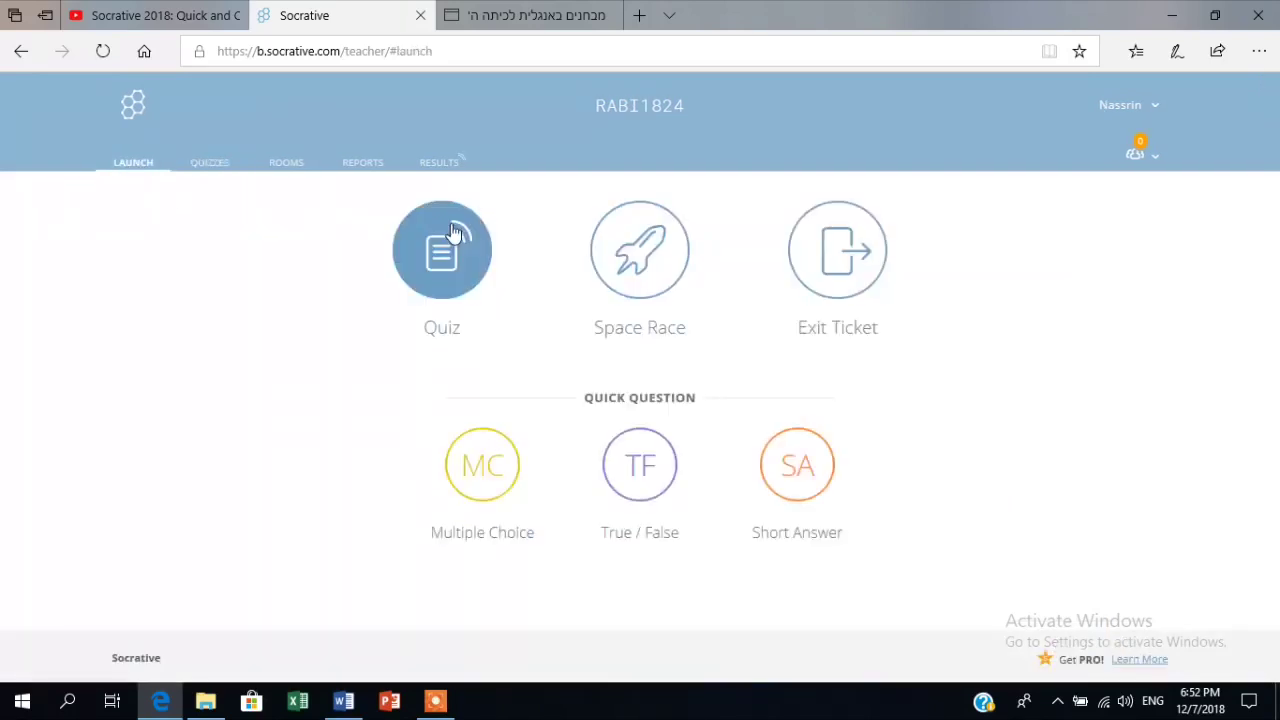
click(440, 268)
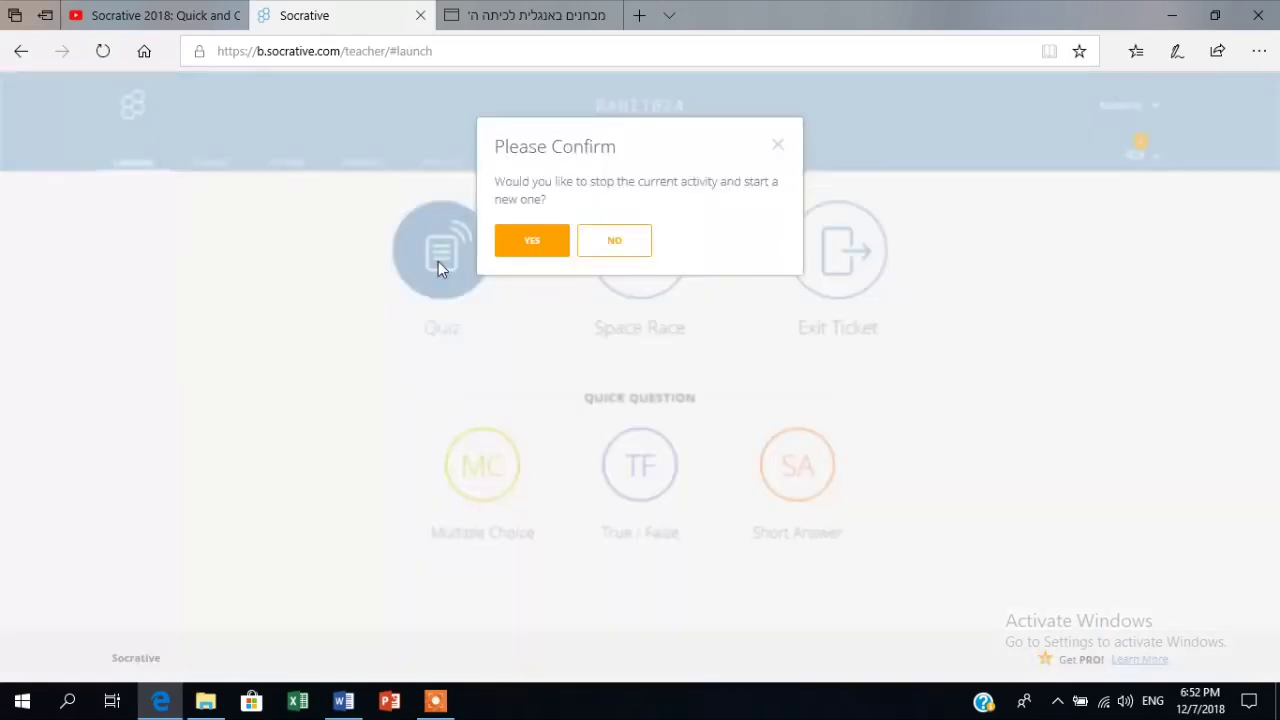
click(537, 249)
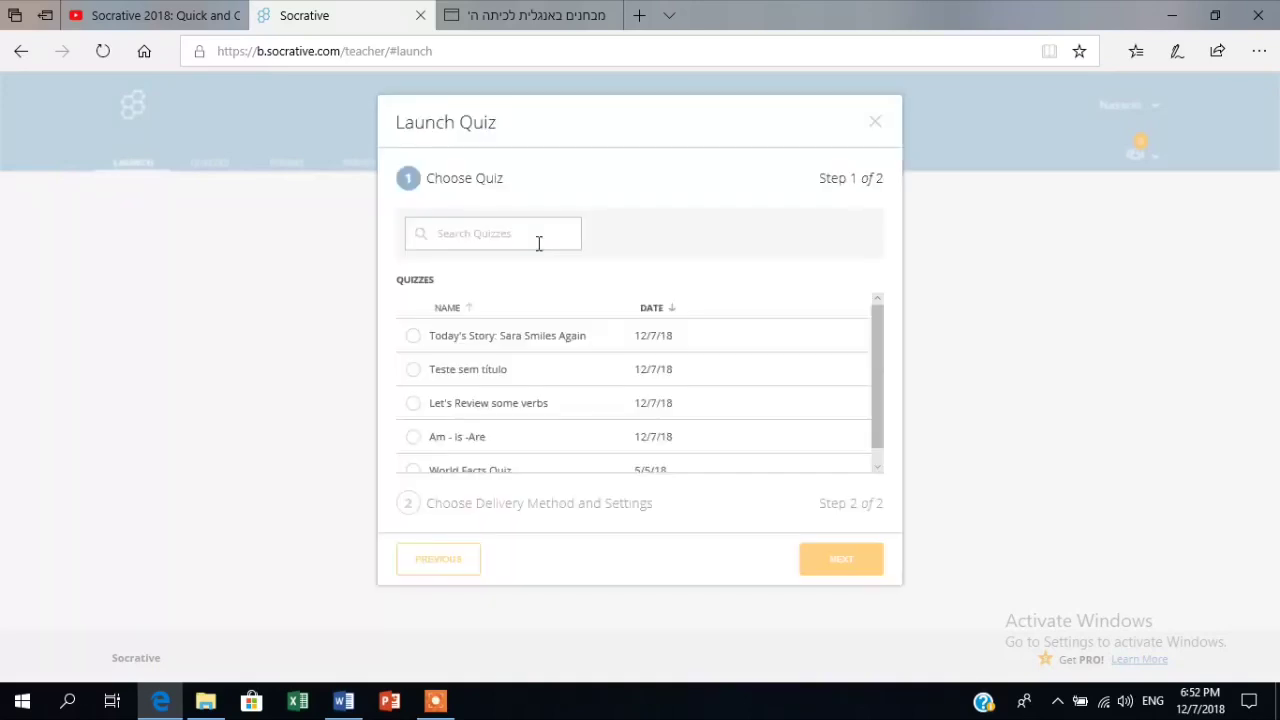
click(495, 337)
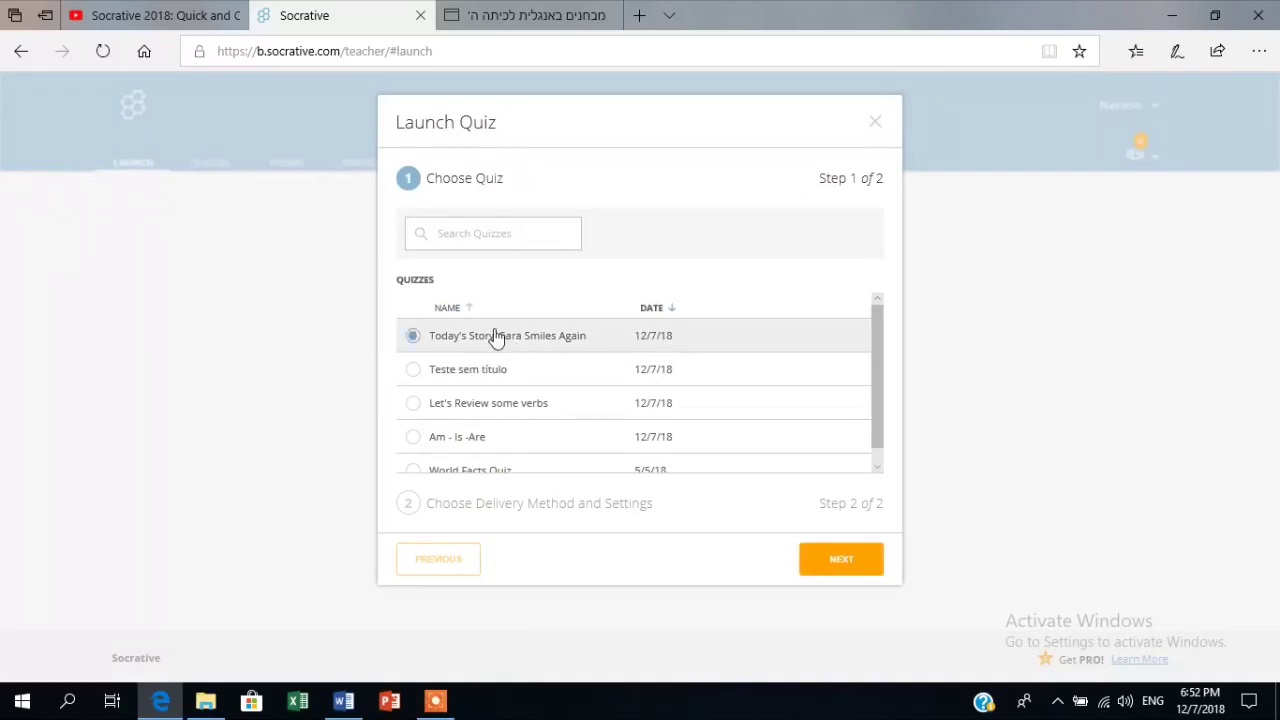
click(841, 562)
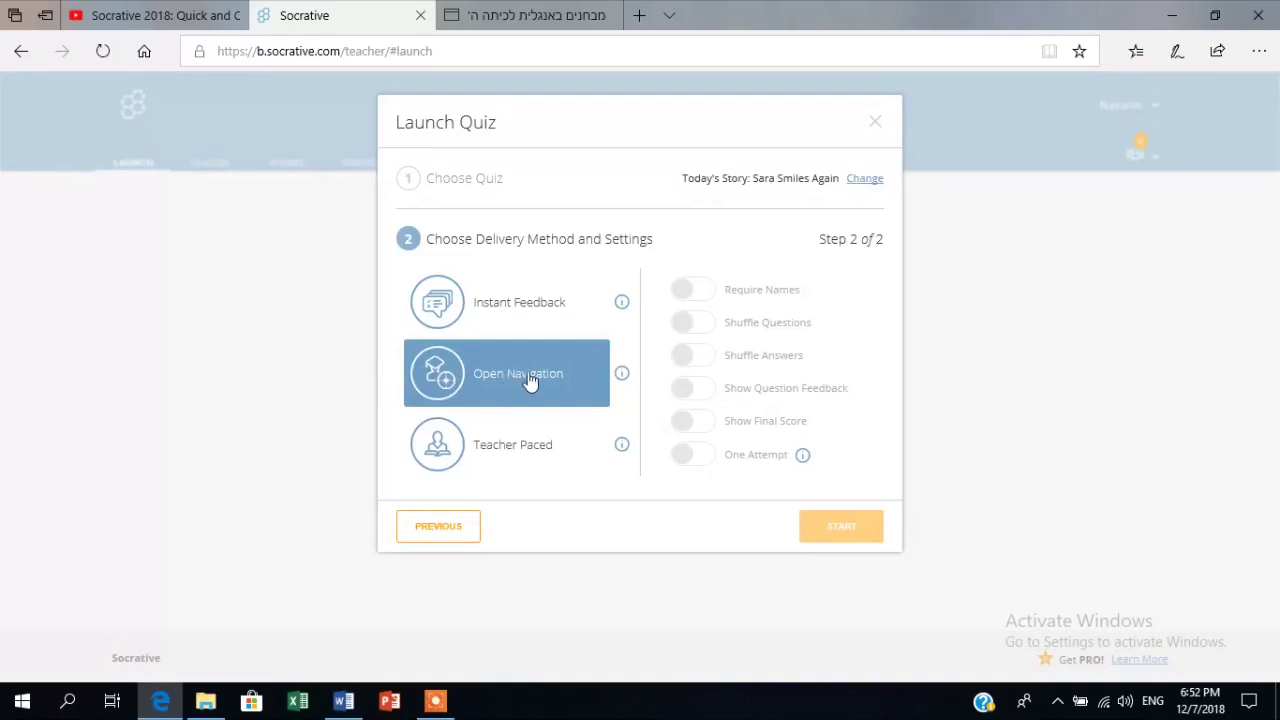
click(518, 303)
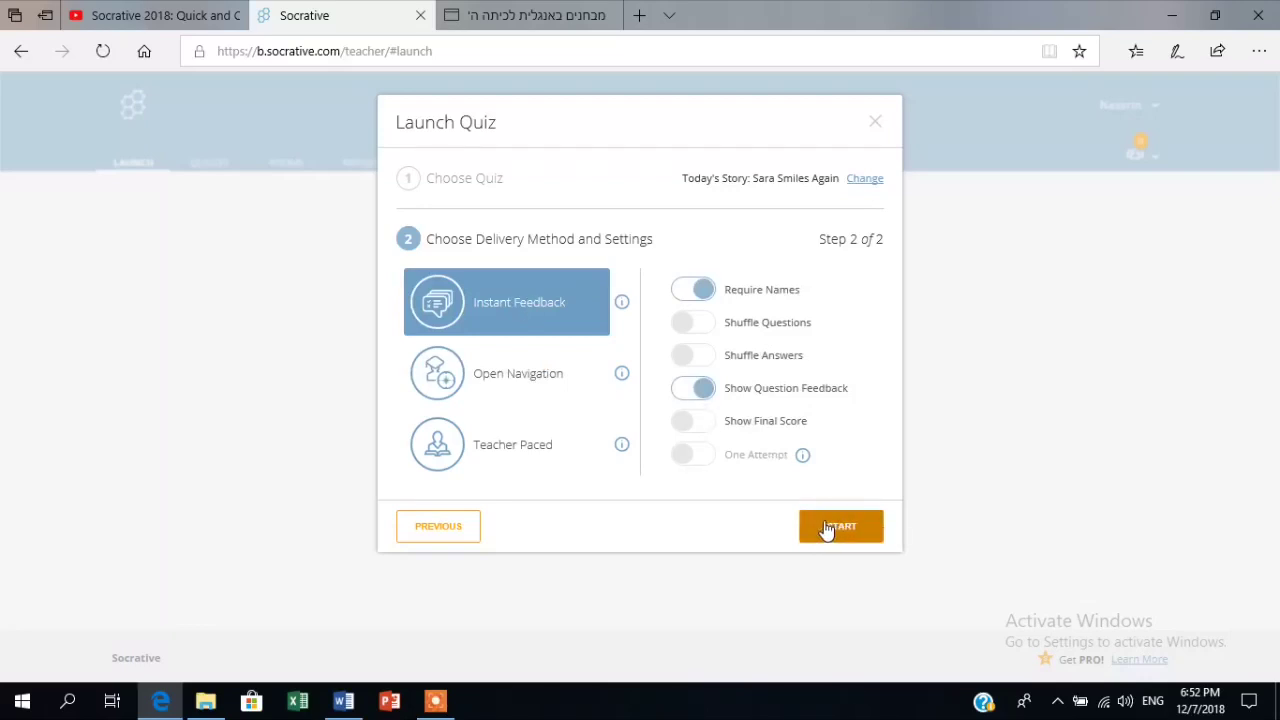
click(826, 528)
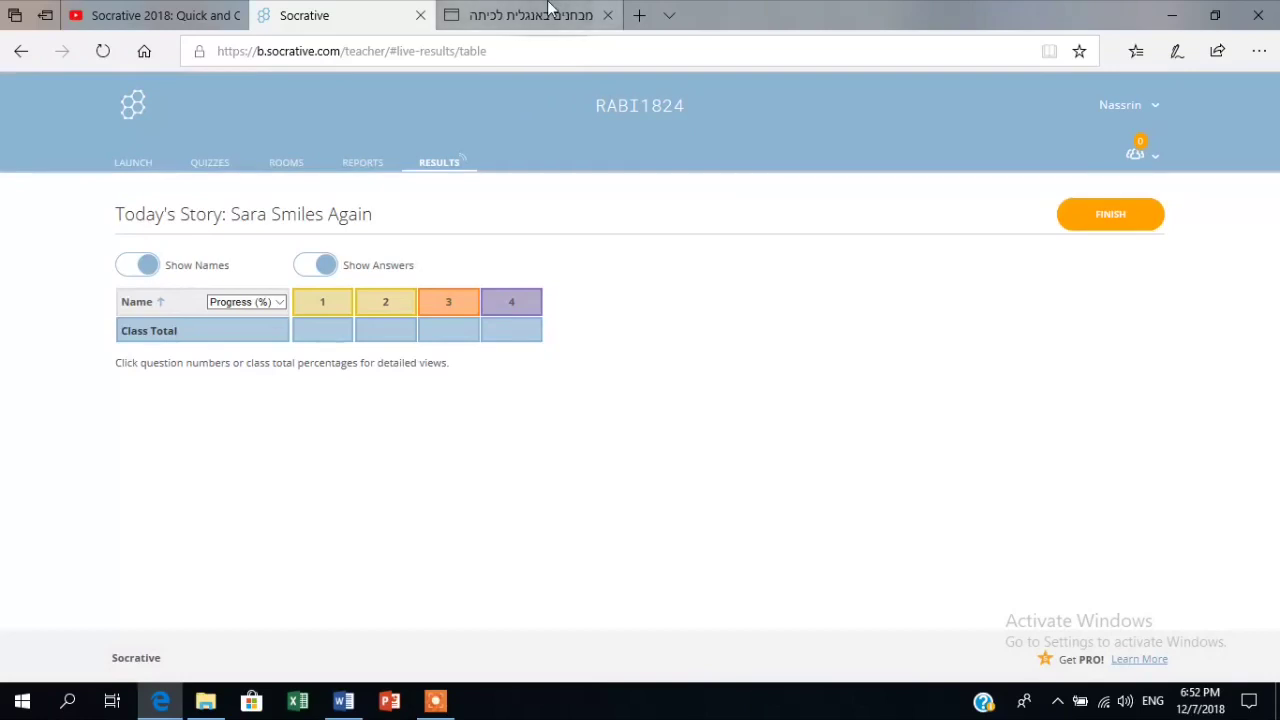
Replace the third tab with socrative.com's Student Login page and focus its room name field.
click(608, 16)
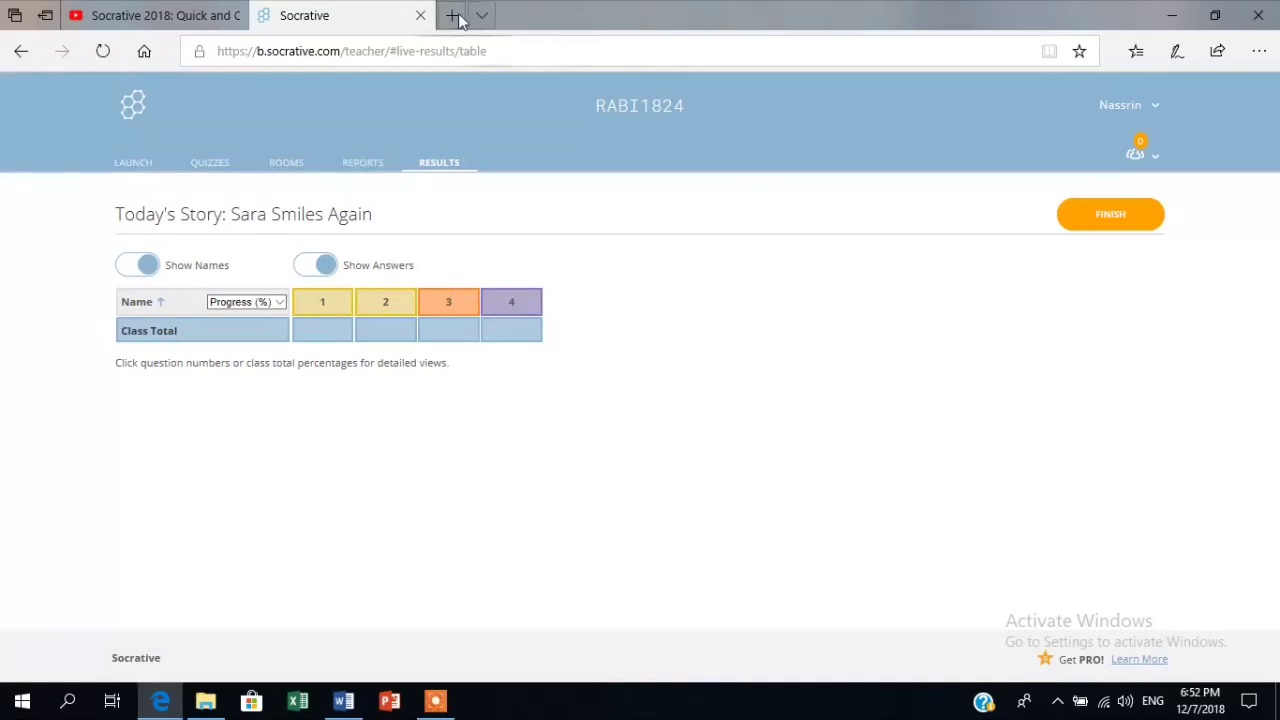
click(455, 16)
text(soc)
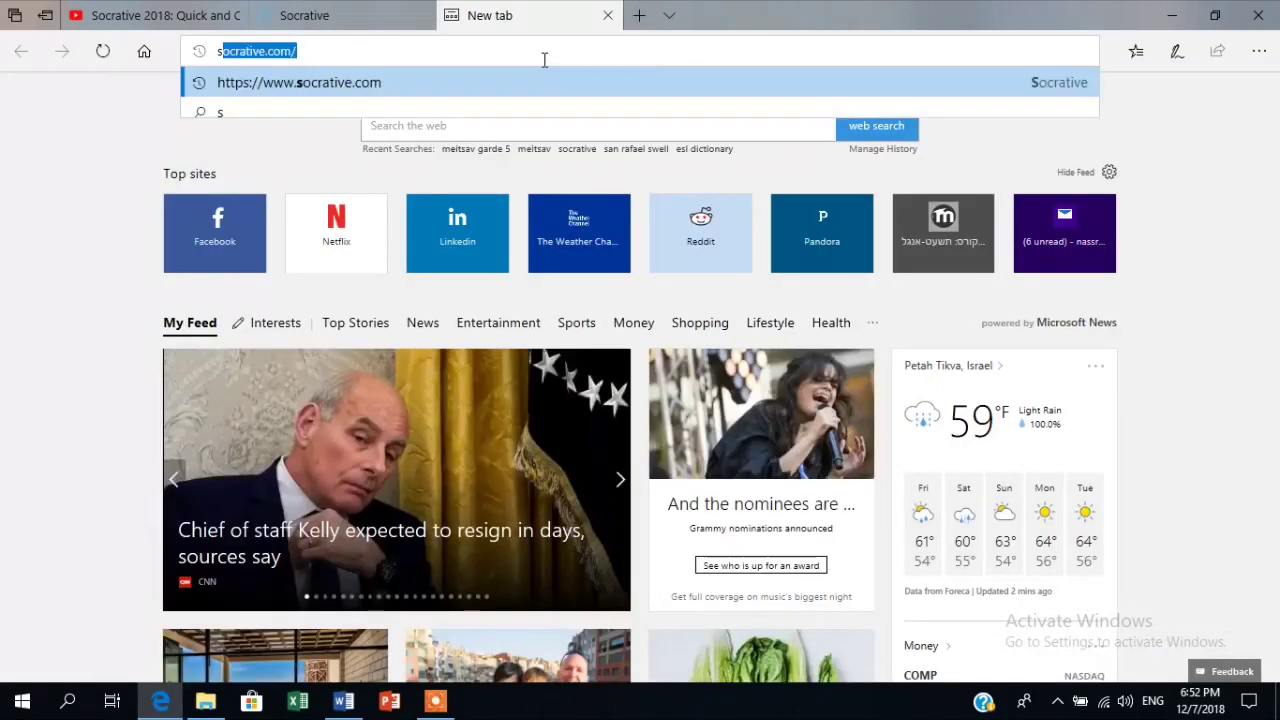
click(386, 89)
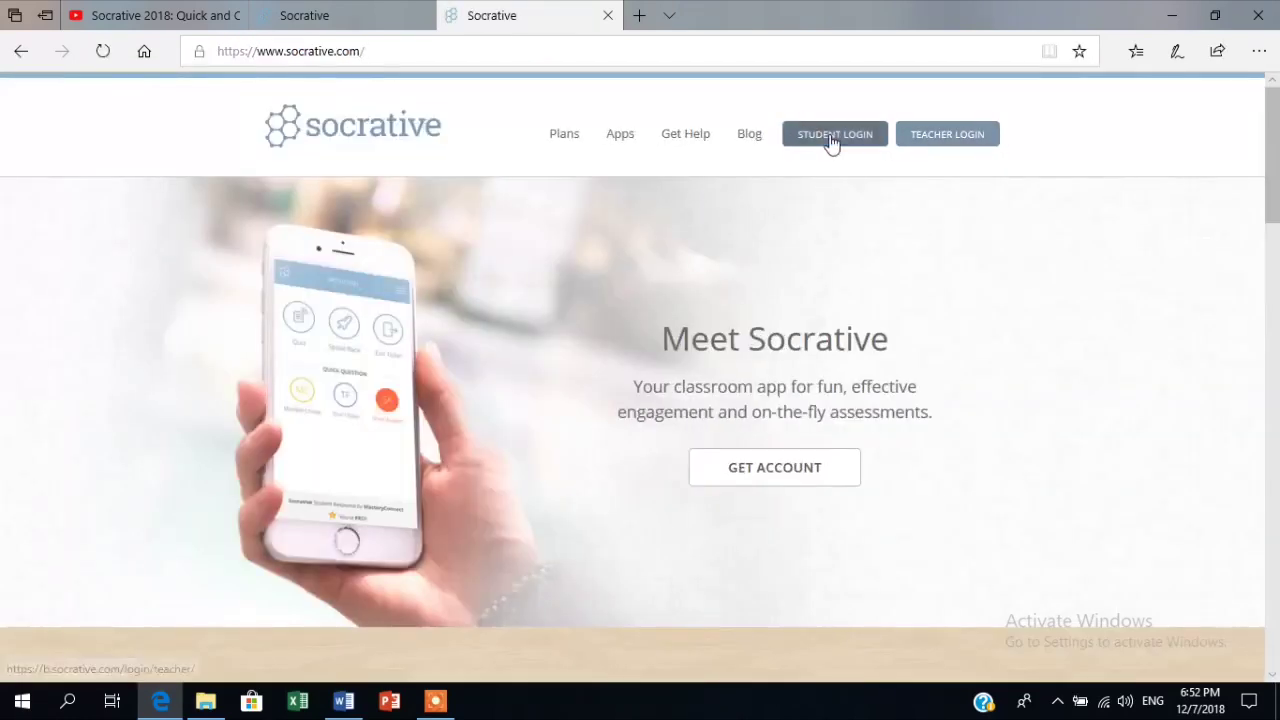
click(831, 142)
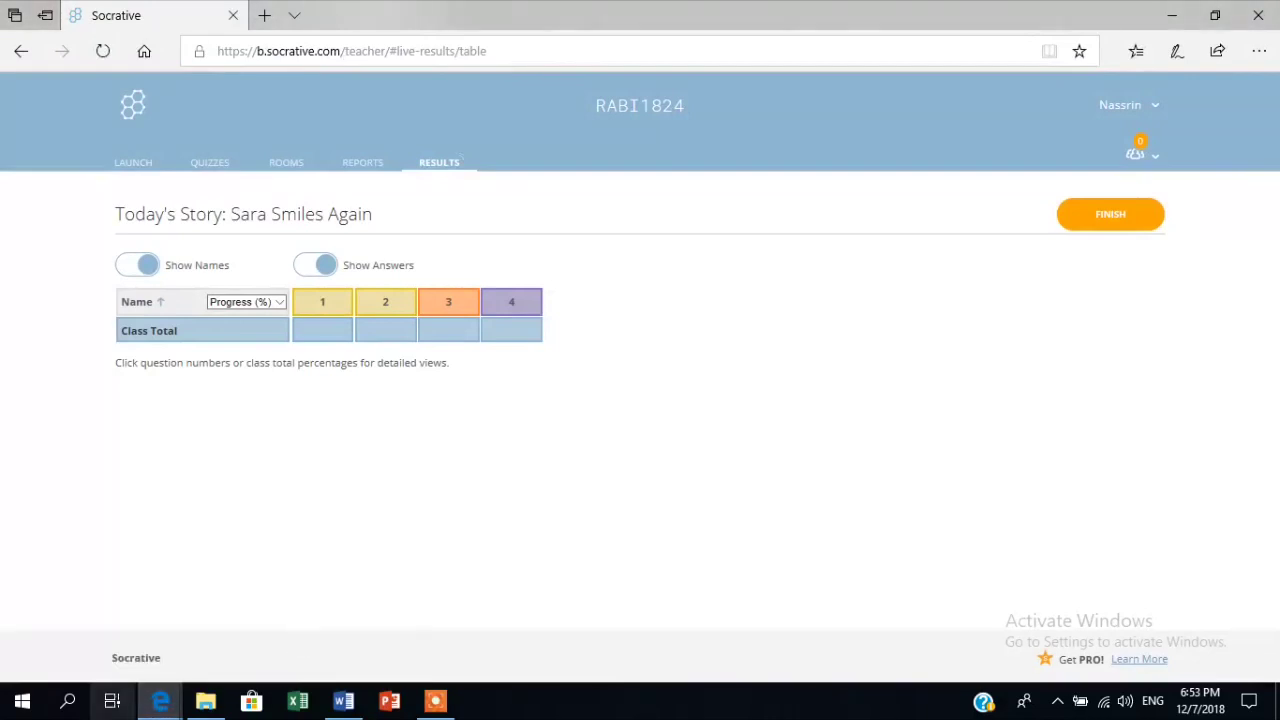
mouse_move(160, 700)
click(141, 644)
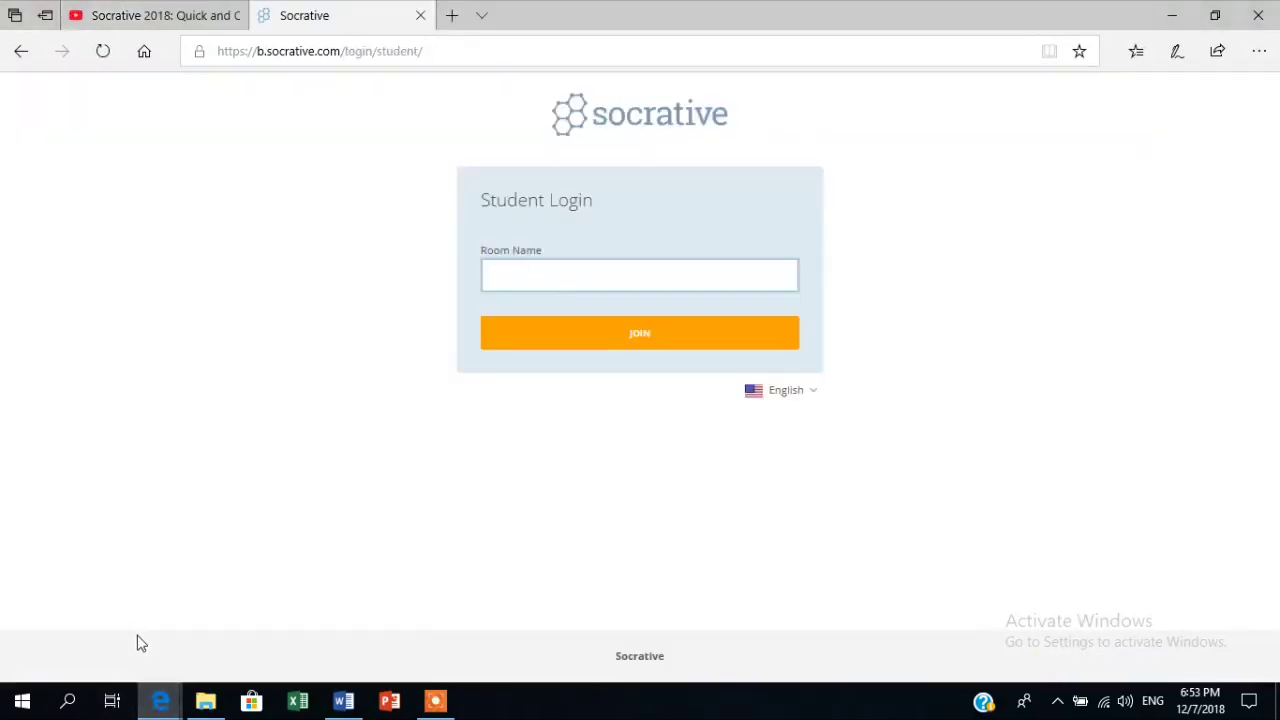
click(580, 265)
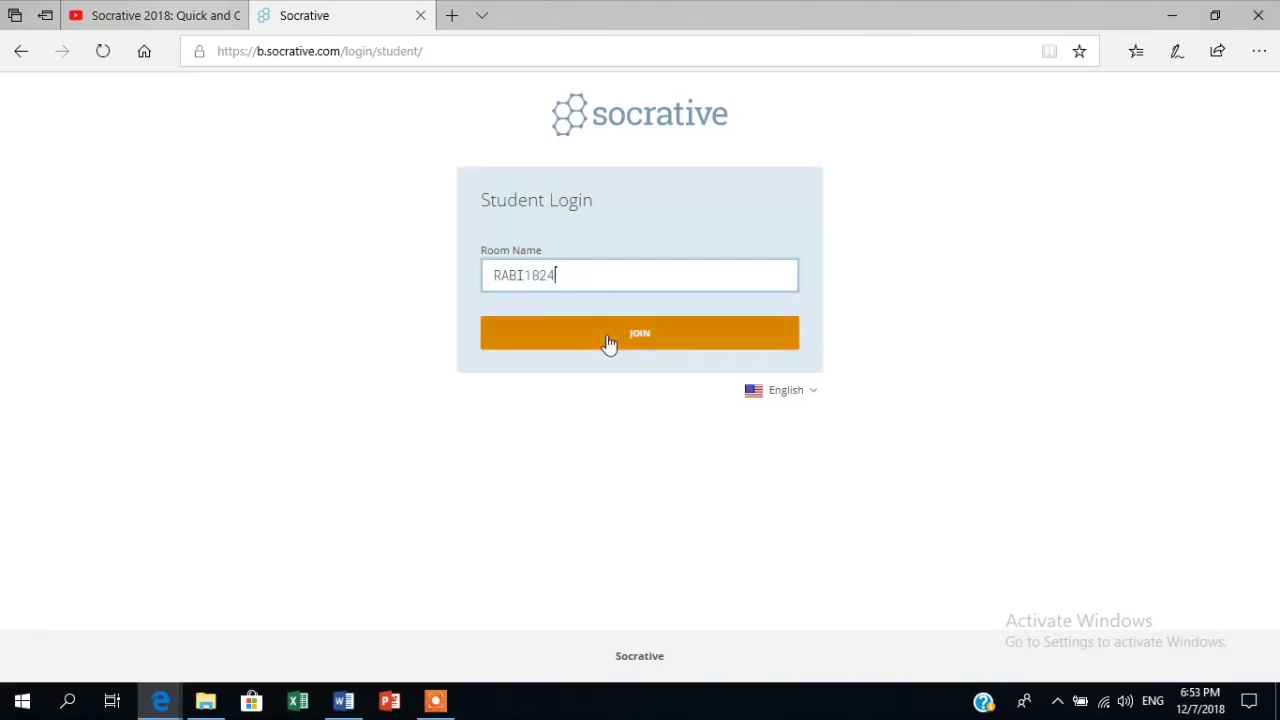
Join the room as a student, entering a student name to start the quiz.
click(620, 340)
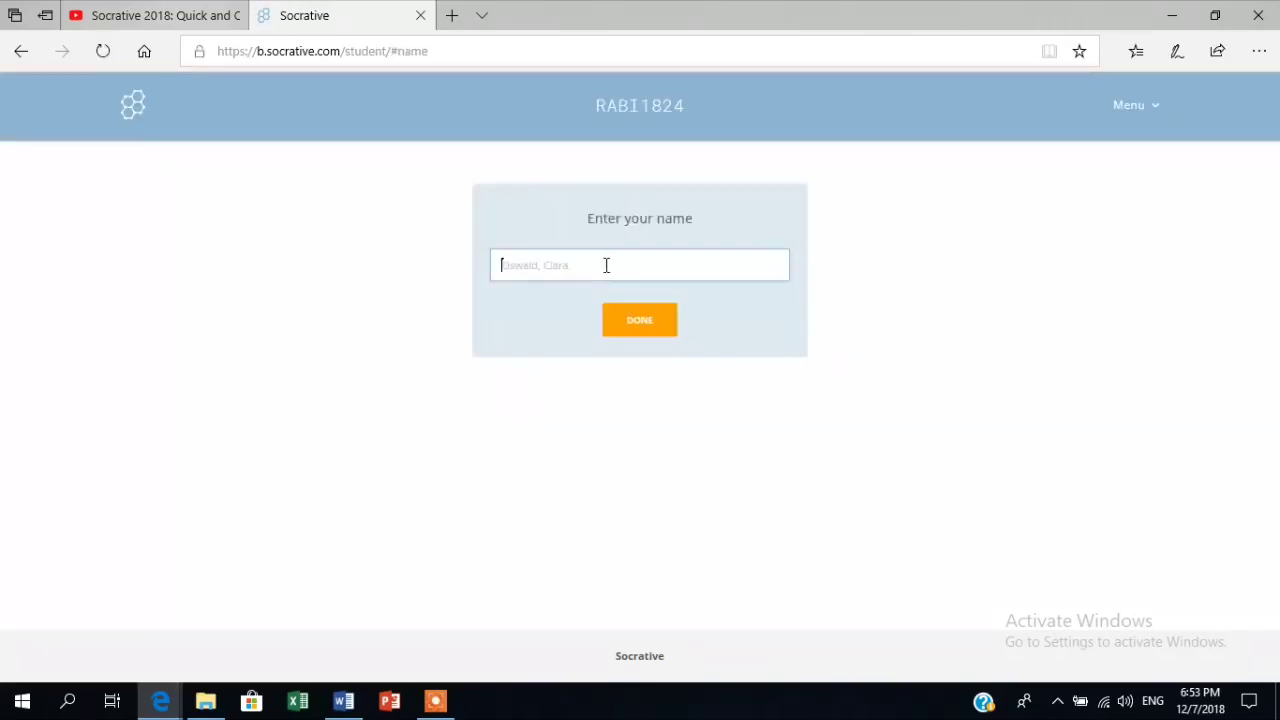
text(Nesa)
click(657, 318)
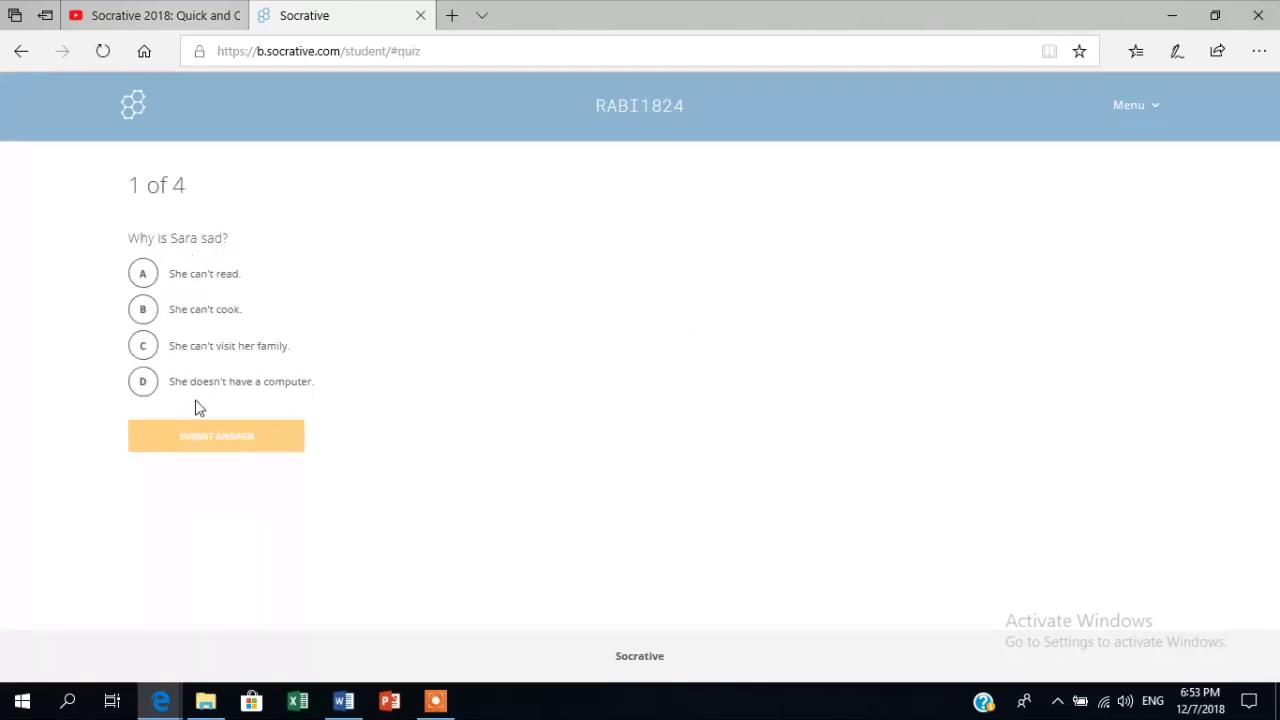
Answer D for question 1 (why Sara is sad) and D for question 2 (how Dana helps).
click(143, 381)
click(229, 440)
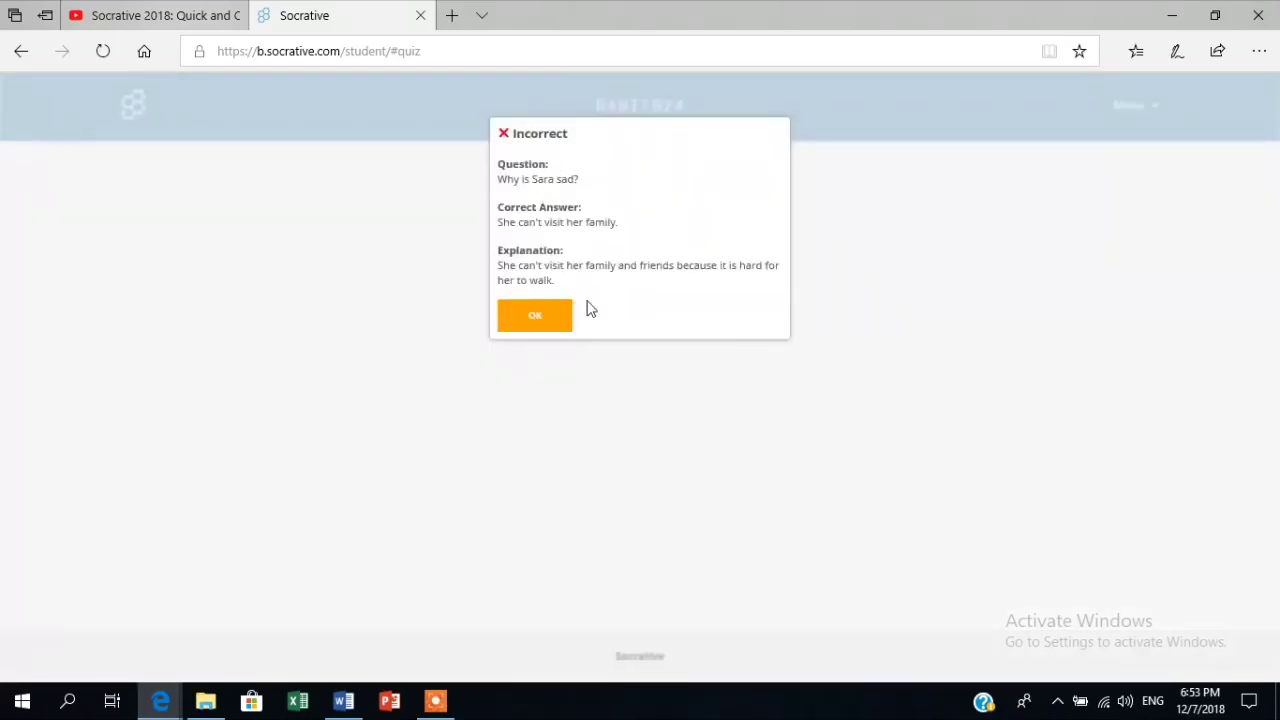
click(547, 322)
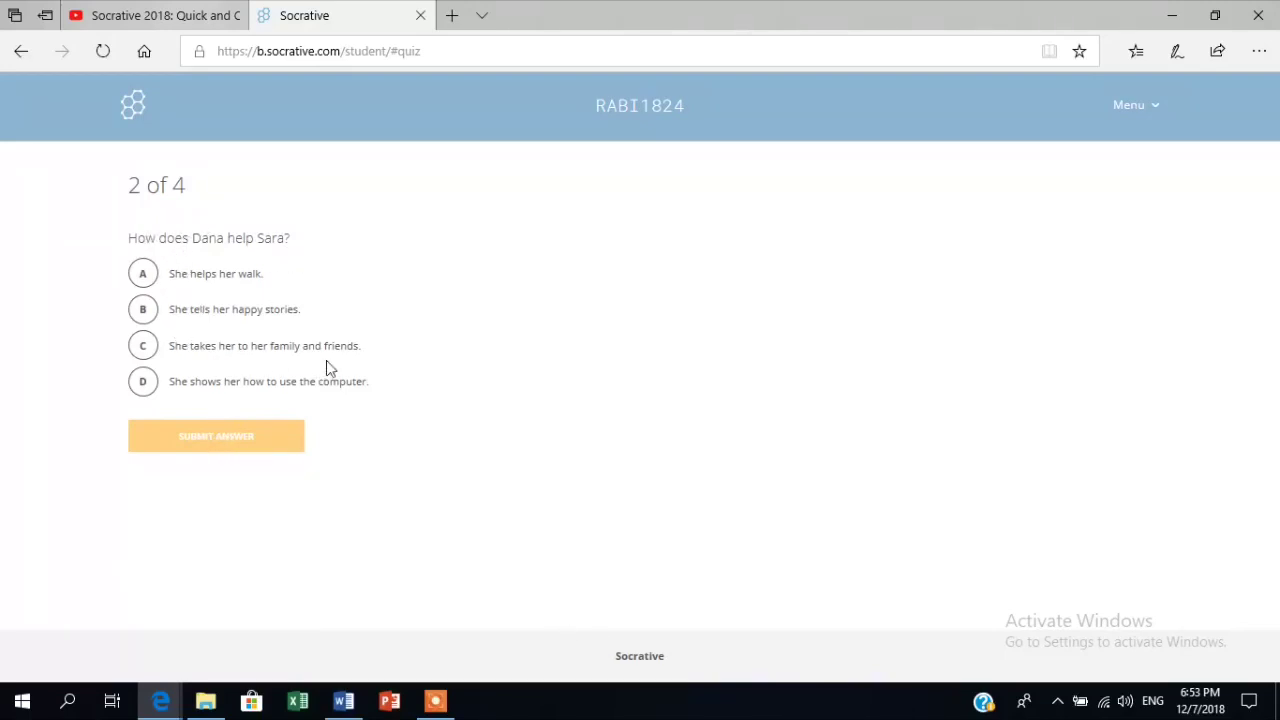
click(140, 381)
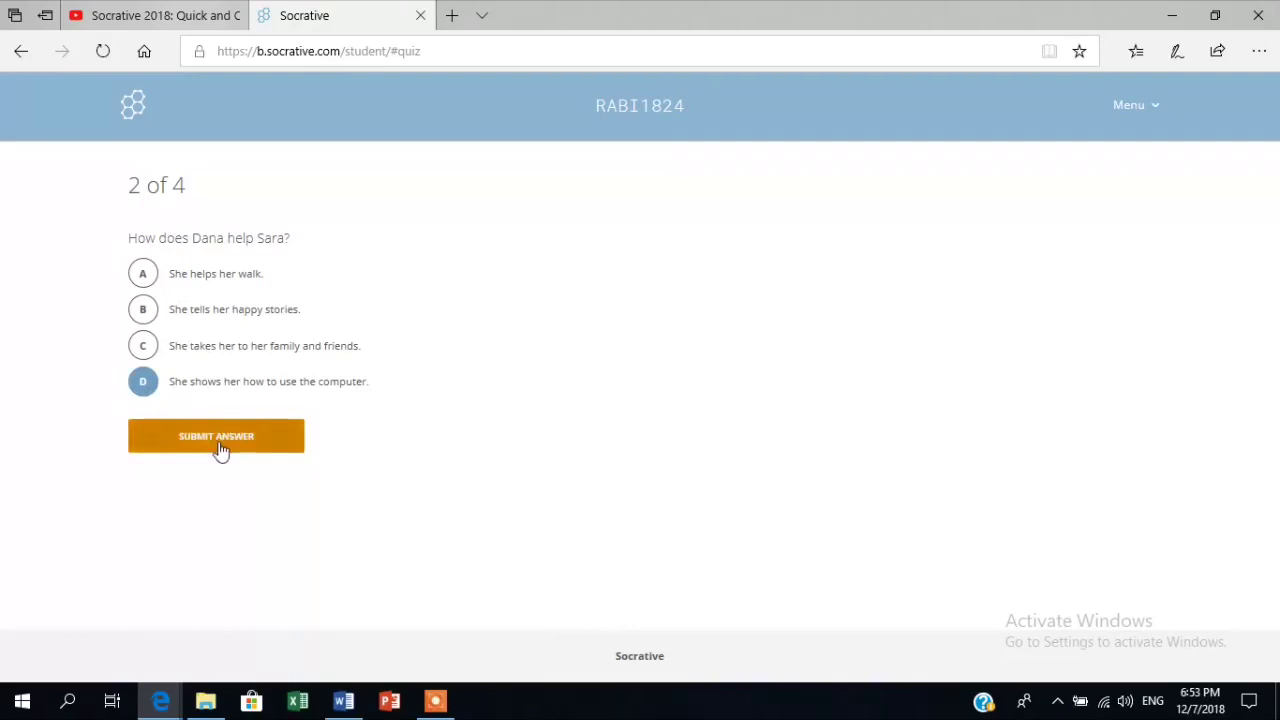
click(220, 445)
click(535, 302)
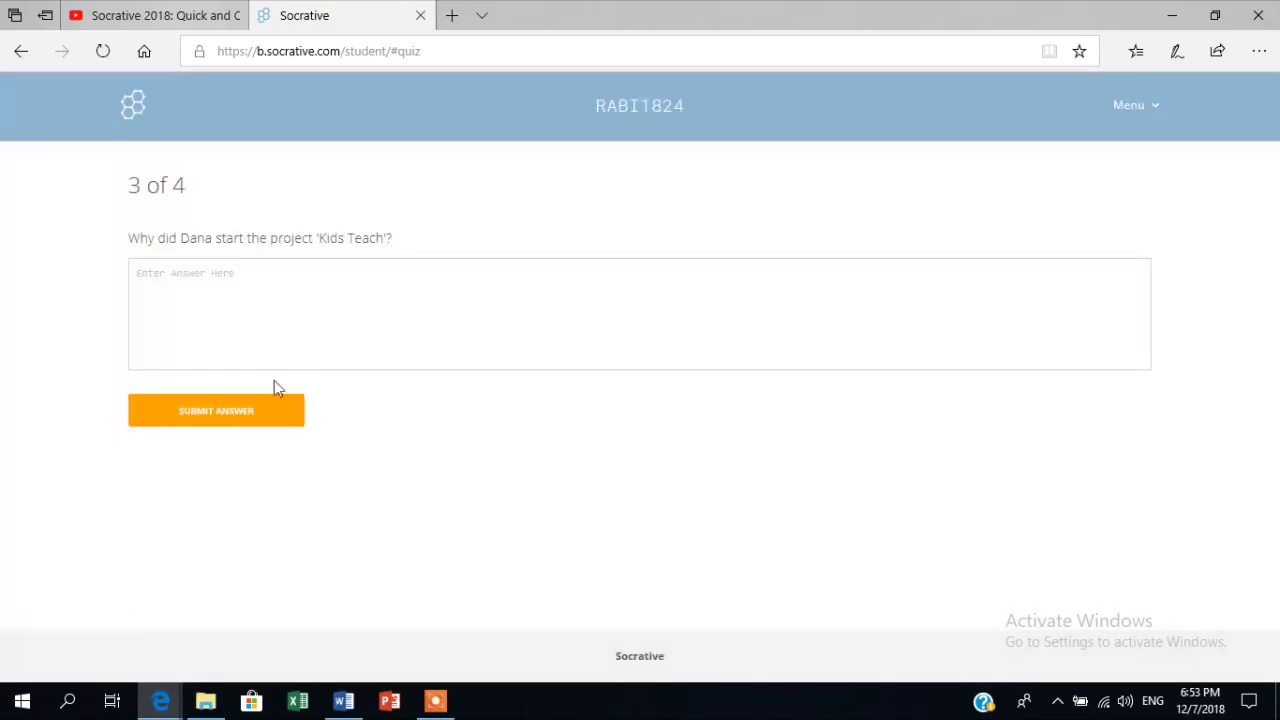
Submit a written answer to question 3, answer False for question 4, then view the teacher's live results.
text(s to help kids.)
click(211, 420)
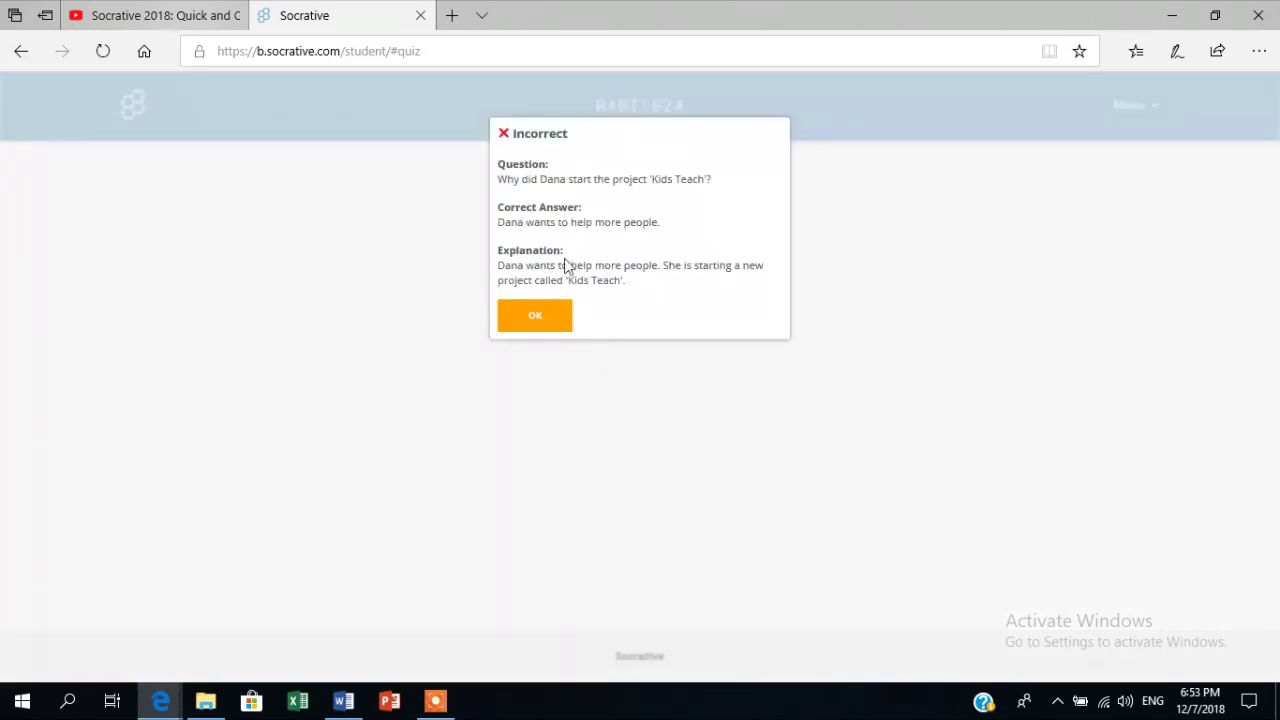
click(531, 315)
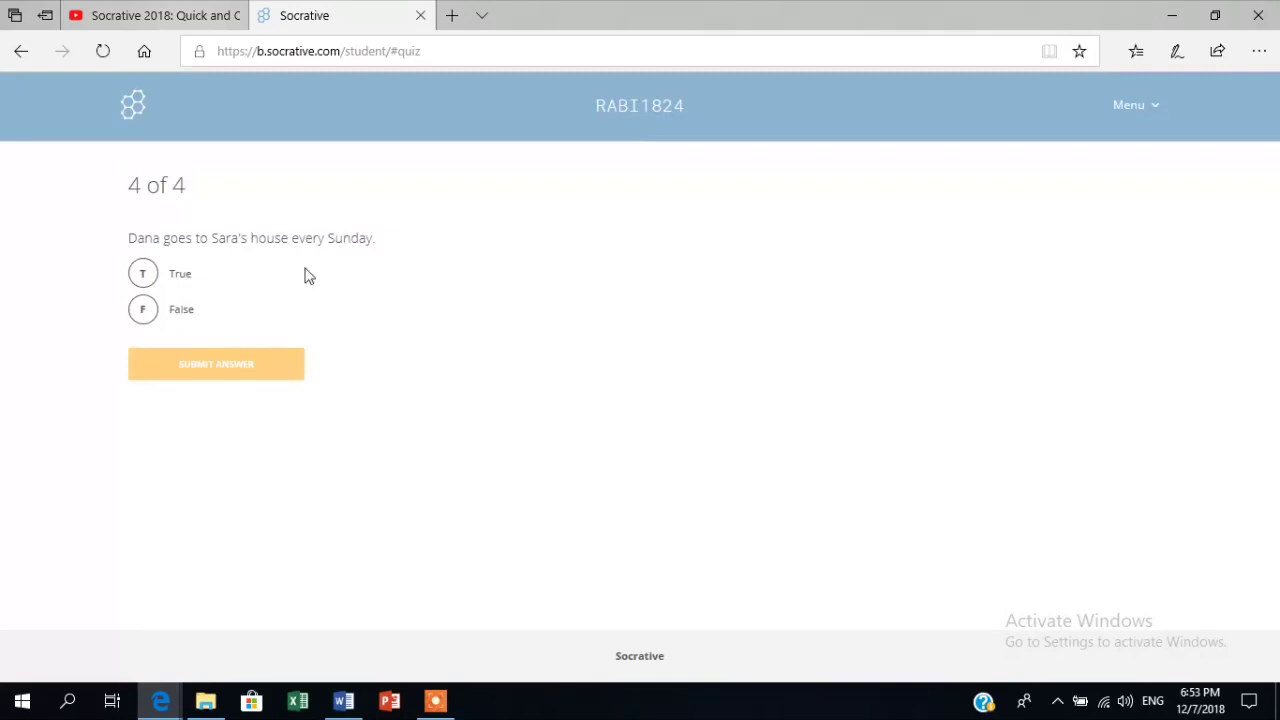
click(143, 311)
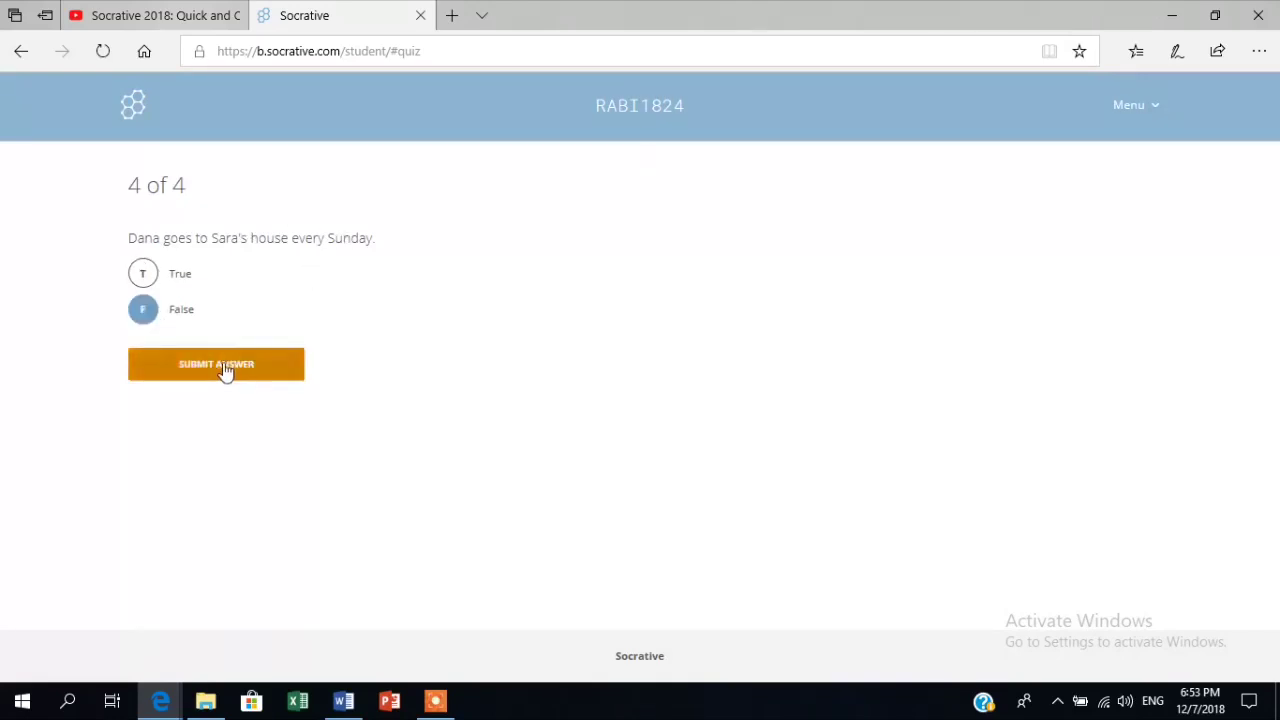
click(224, 368)
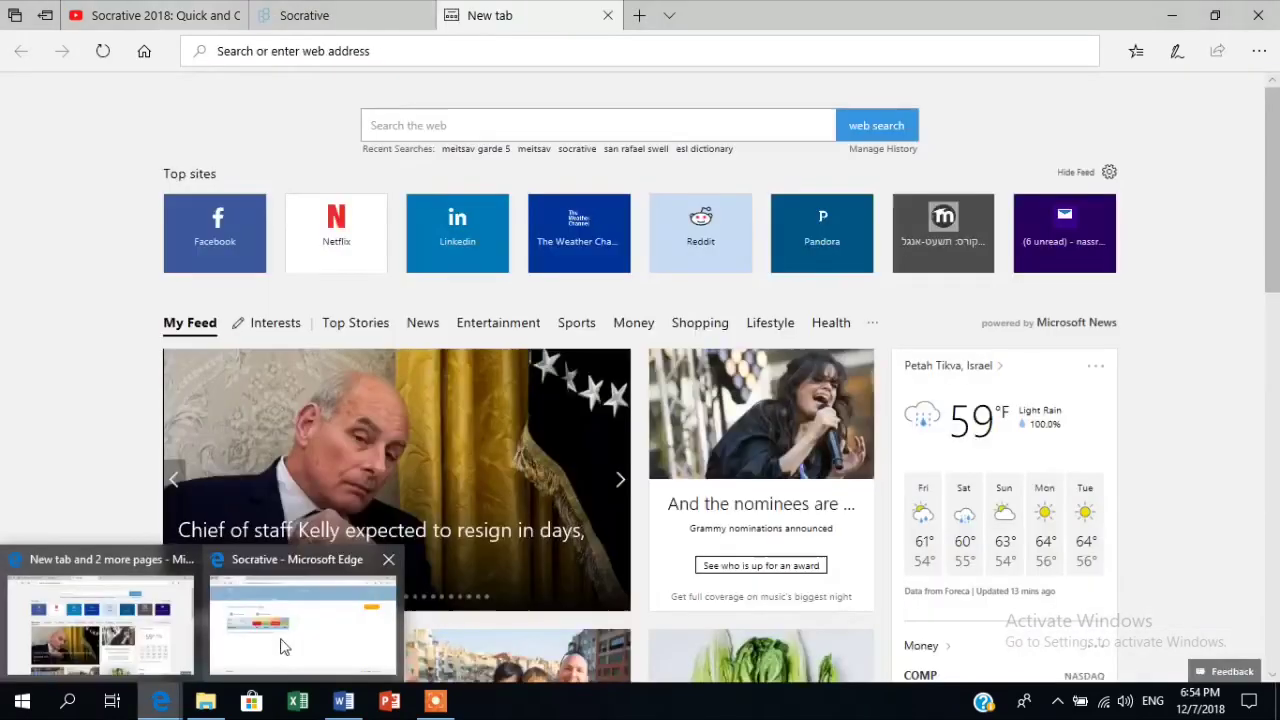
click(283, 647)
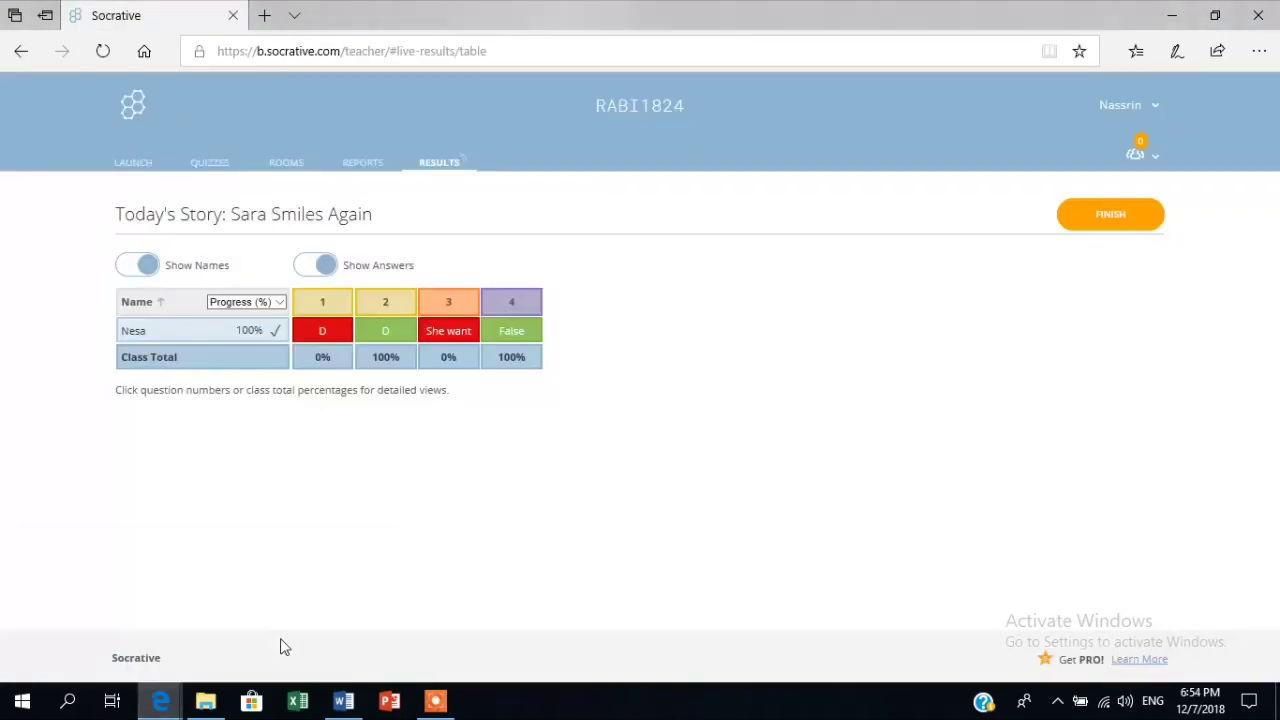